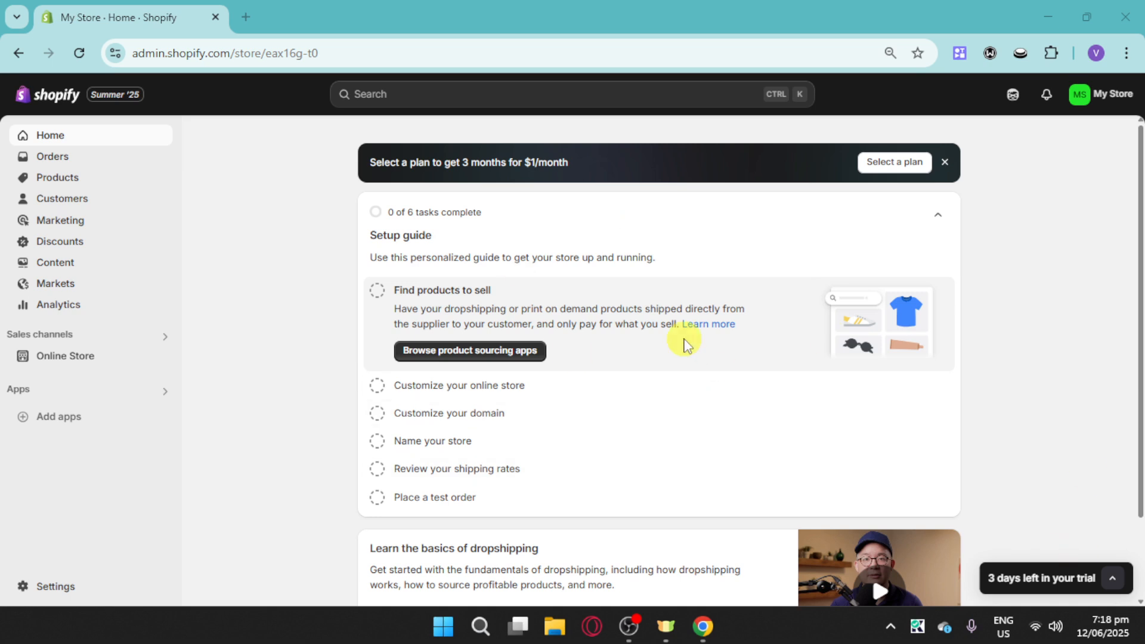
Step: Expand the trial notice to check its end date and plan offer, and collapse it again
{"action": "left_click", "coordinate": [1115, 578]}
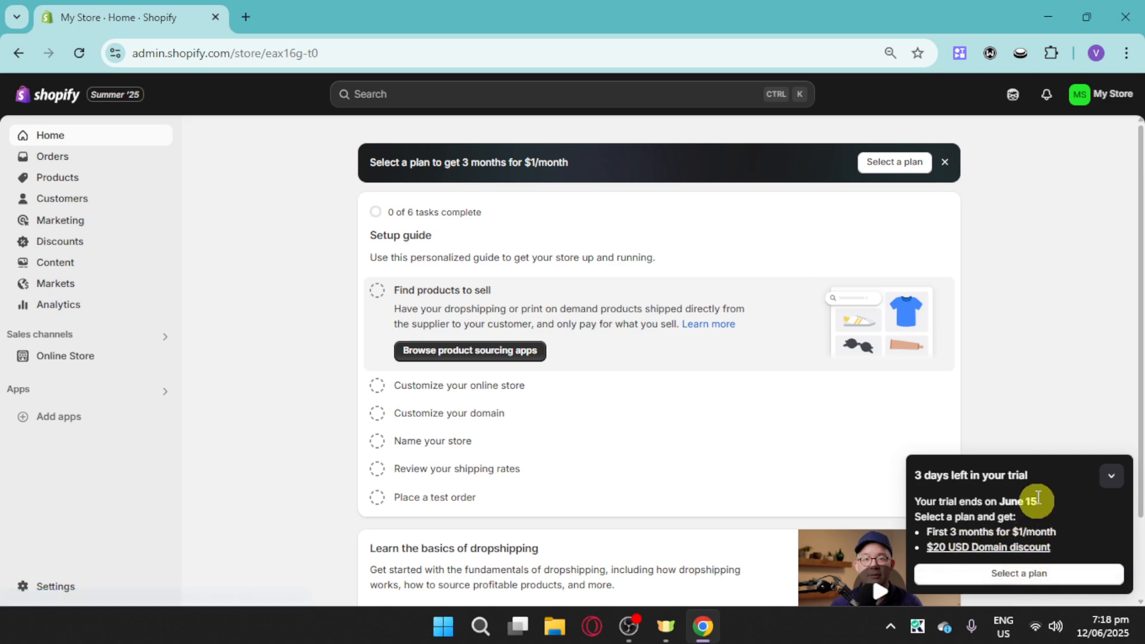
{"action": "left_click", "coordinate": [1111, 474]}
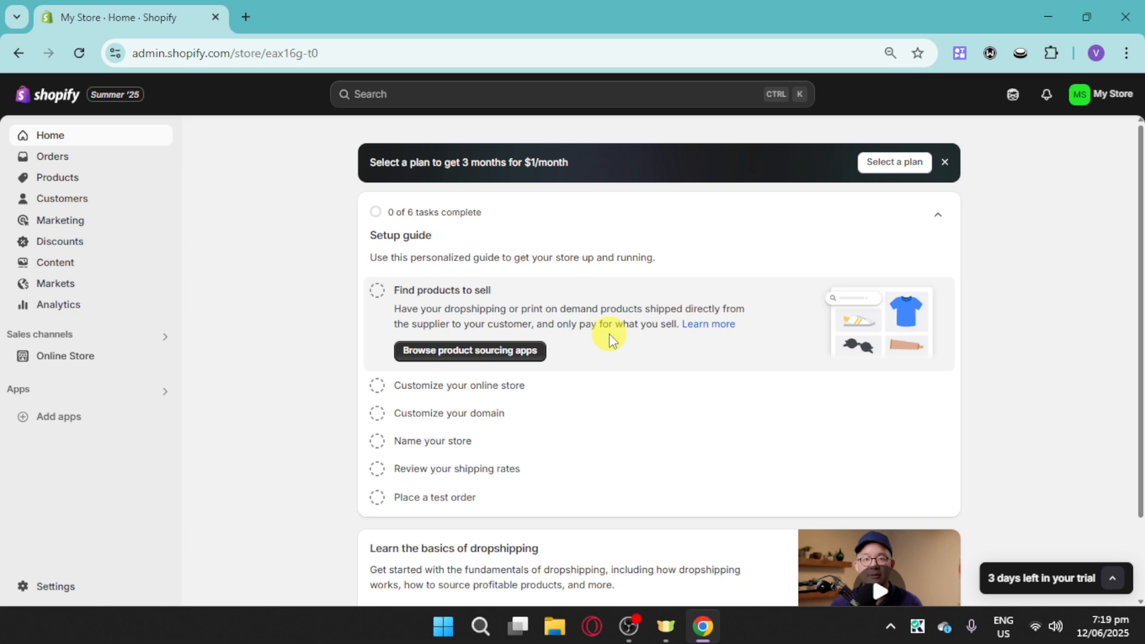
Step: Install the Modalyst: Dropshipping app from the setup guide's product sourcing recommendations
{"action": "left_click", "coordinate": [517, 353]}
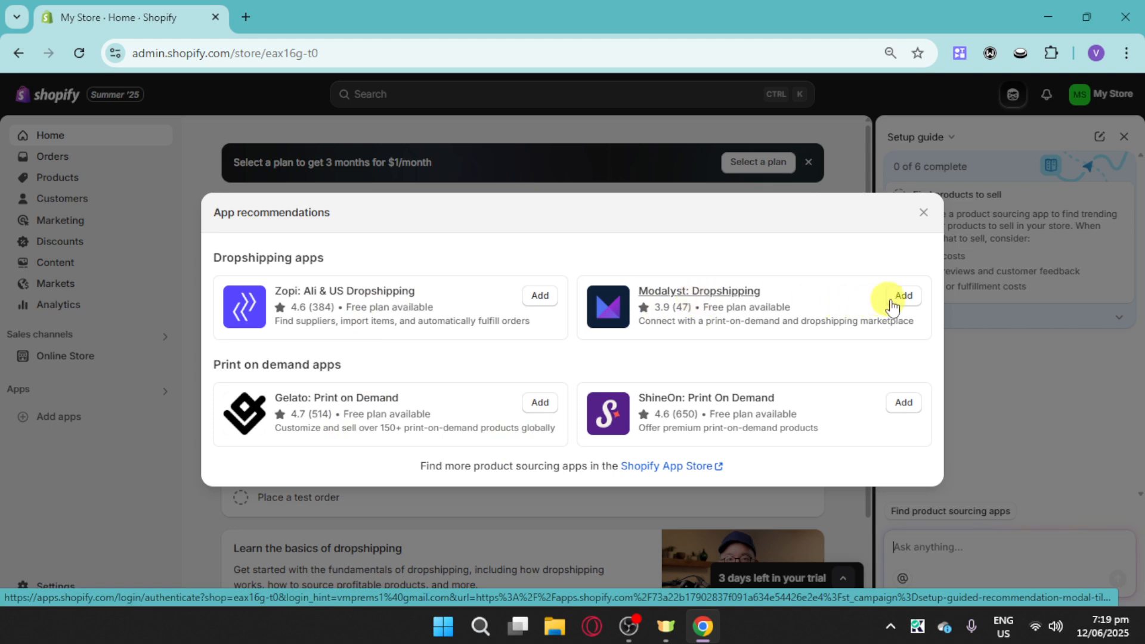
{"action": "left_click", "coordinate": [904, 296]}
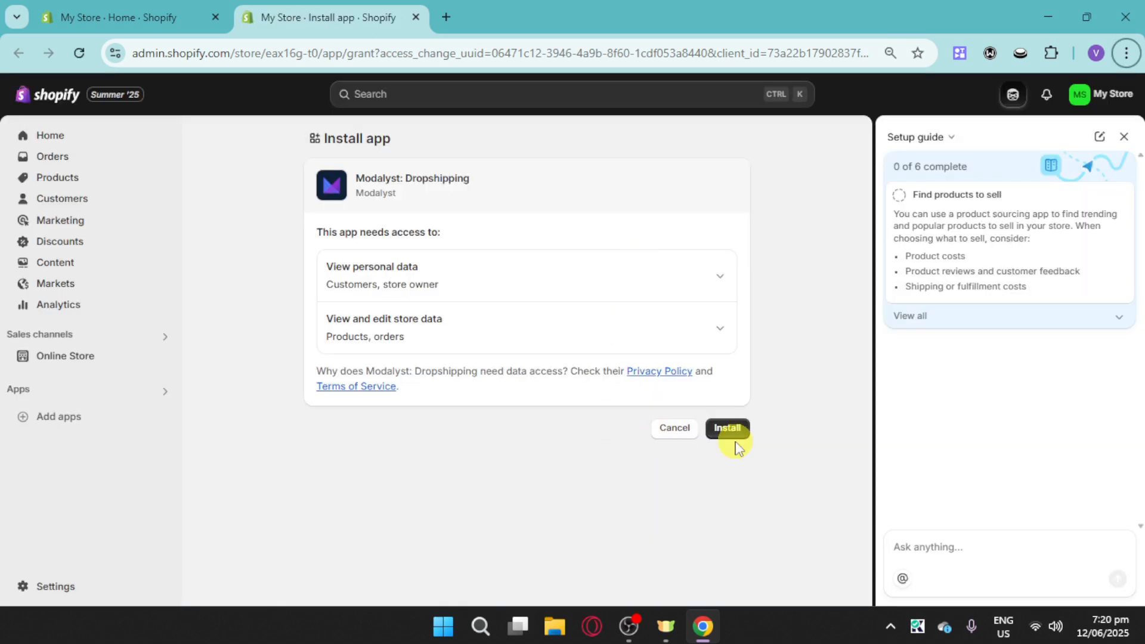
{"action": "left_click", "coordinate": [736, 427]}
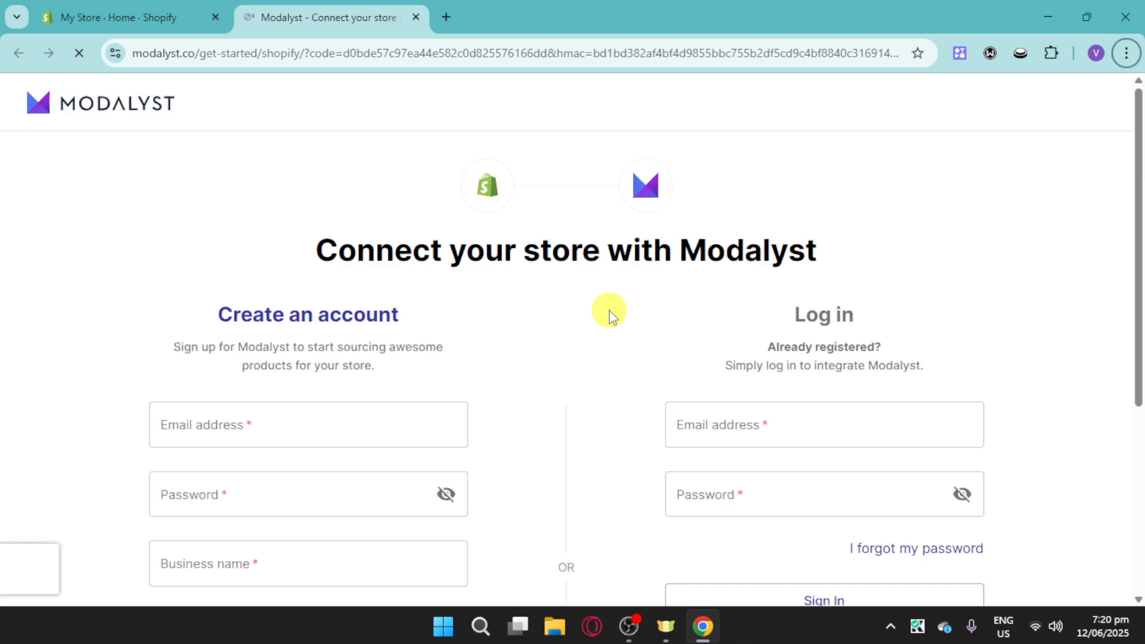
{"action": "scroll", "coordinate": [668, 346], "scroll_direction": "down", "scroll_amount": 3}
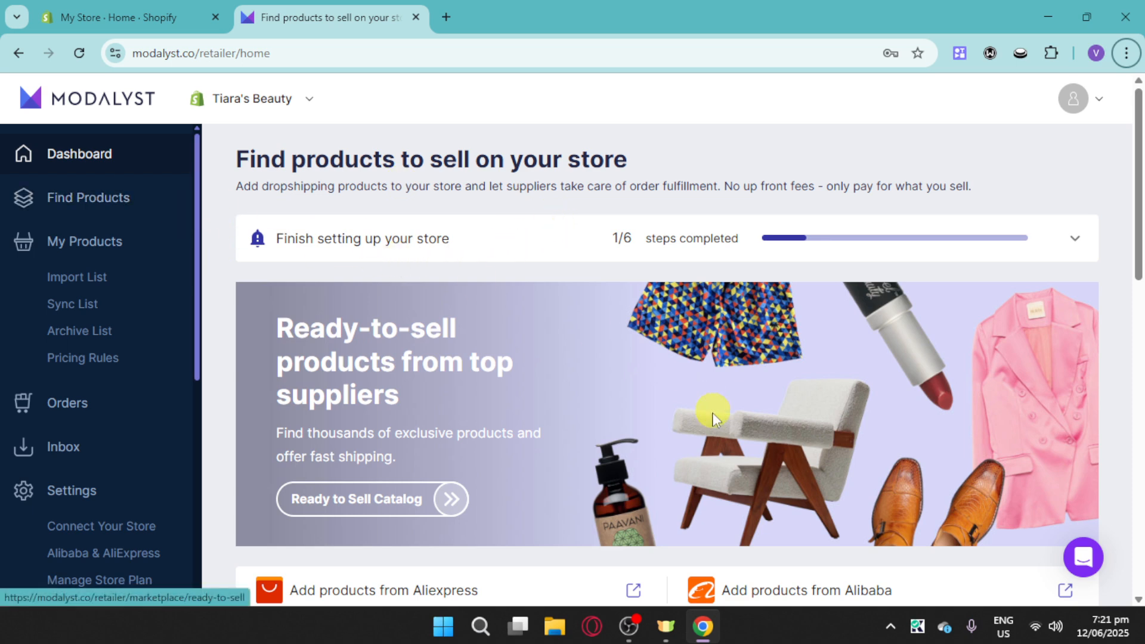
Step: Search Modalyst's ready-to-sell product catalogue for "bag"
{"action": "scroll", "coordinate": [491, 379], "scroll_direction": "down", "scroll_amount": 4}
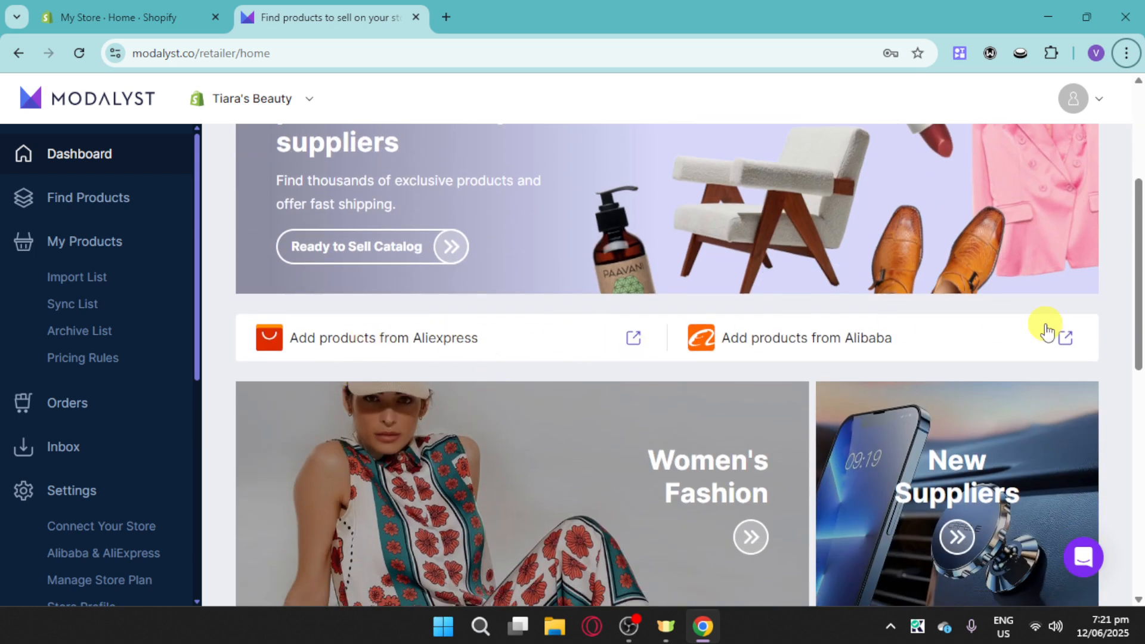
{"action": "scroll", "coordinate": [871, 349], "scroll_direction": "down", "scroll_amount": 3}
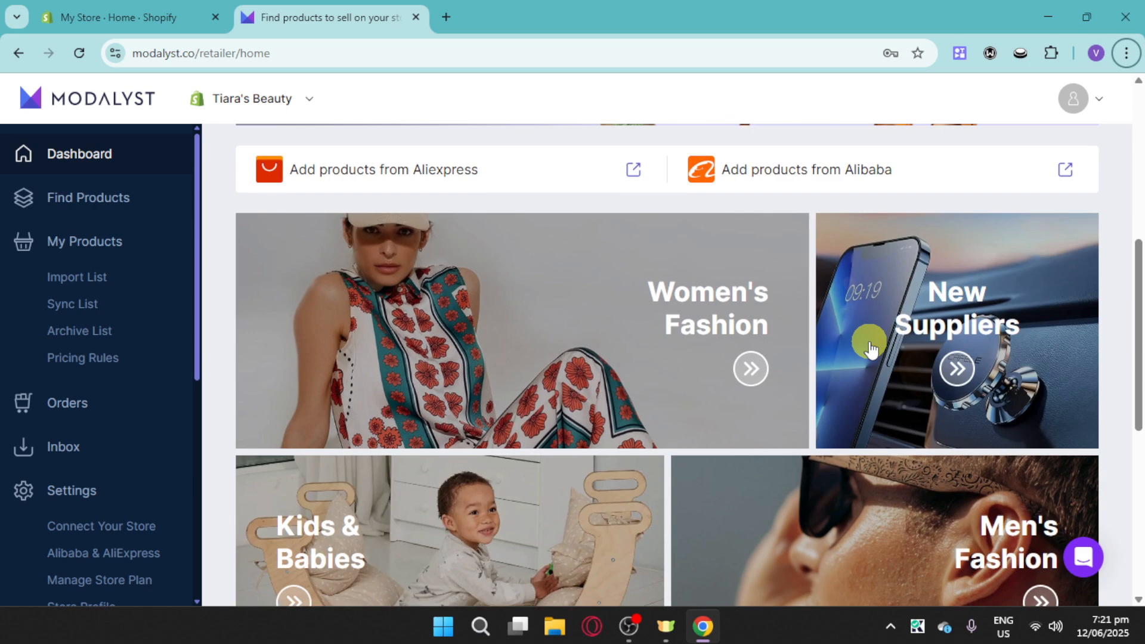
{"action": "scroll", "coordinate": [864, 344], "scroll_direction": "up", "scroll_amount": 7}
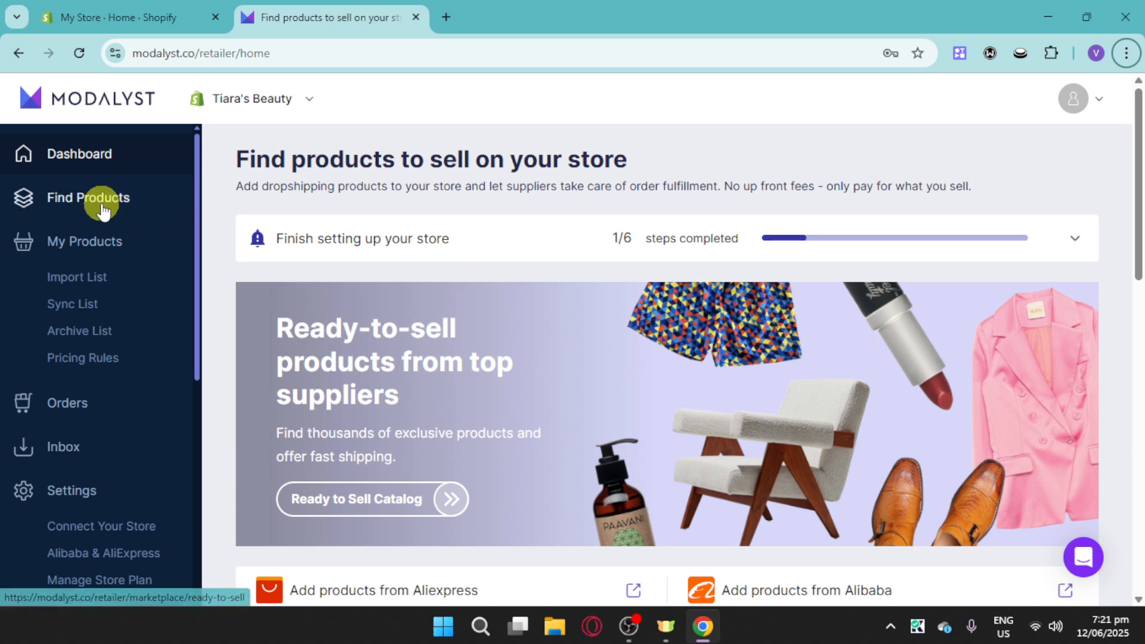
{"action": "left_click", "coordinate": [101, 207]}
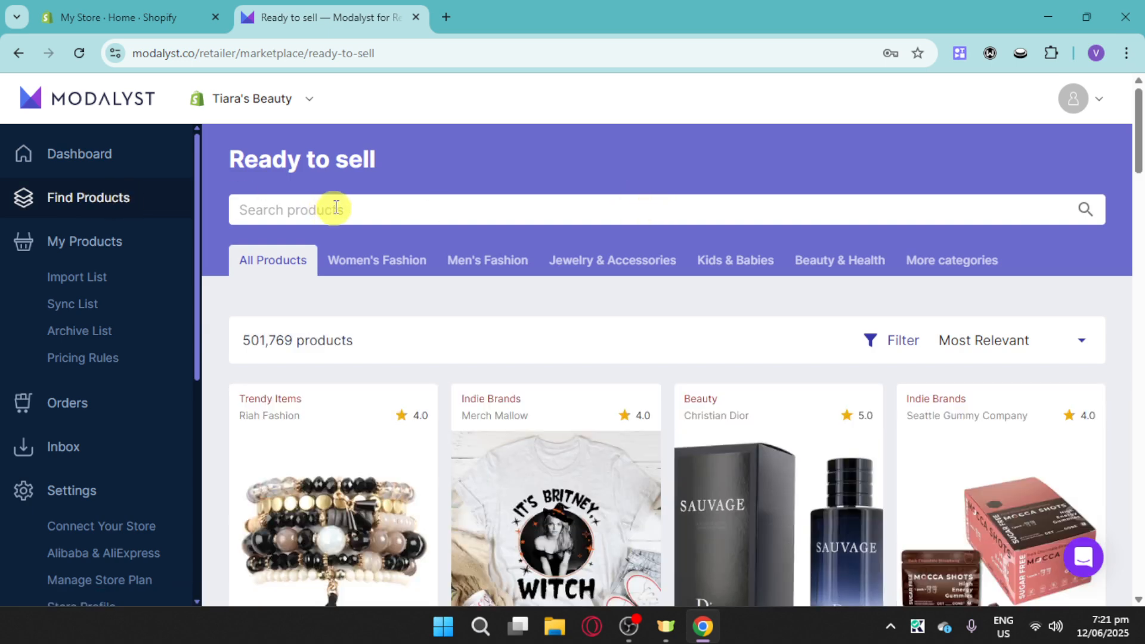
{"action": "left_click", "coordinate": [483, 214]}
{"action": "type", "text": "bag"}
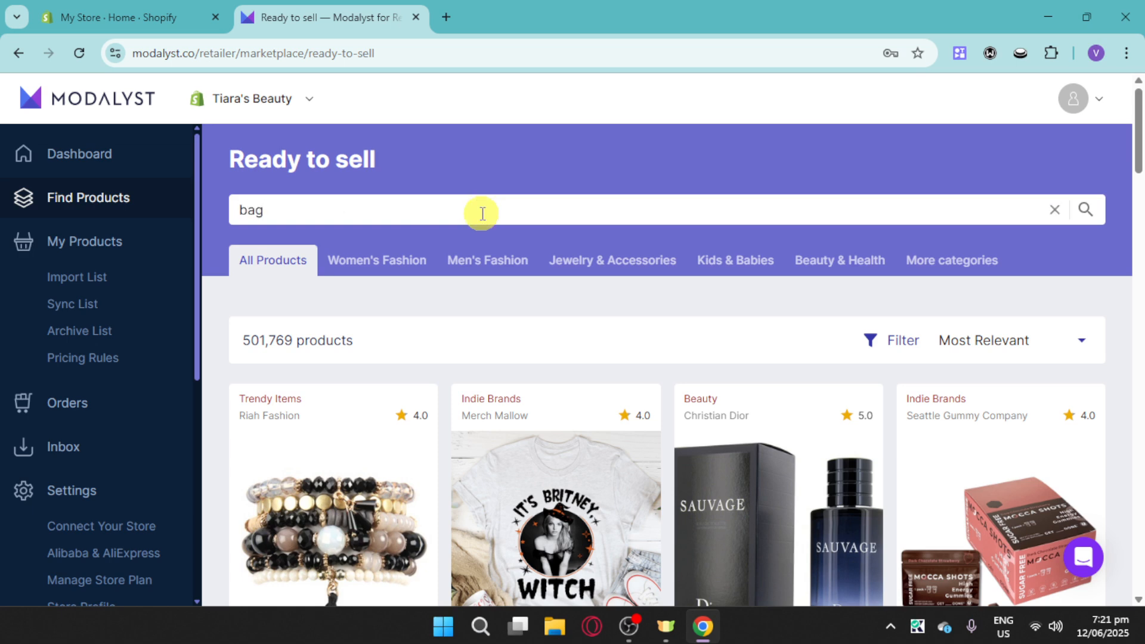
{"action": "key", "text": "Return"}
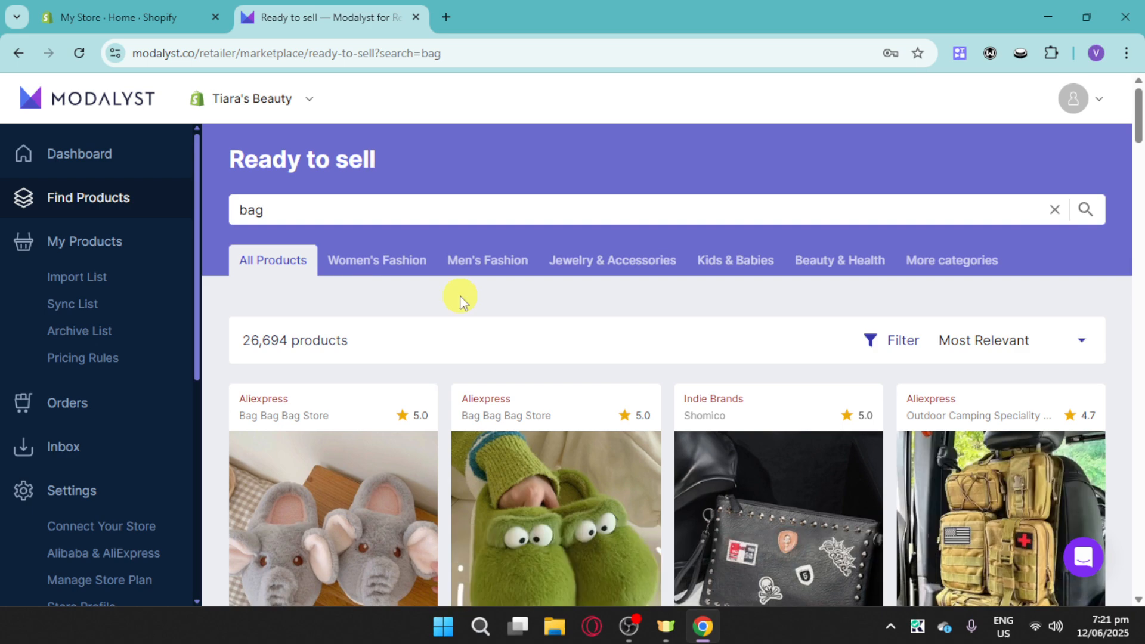
Step: Add the faux suede shoulder bag, Large Capacity Shoulder Bag, New Women's Large Capacity beach bag and Hot Sale Women Handbag to the import list
{"action": "scroll", "coordinate": [463, 296], "scroll_direction": "down", "scroll_amount": 10}
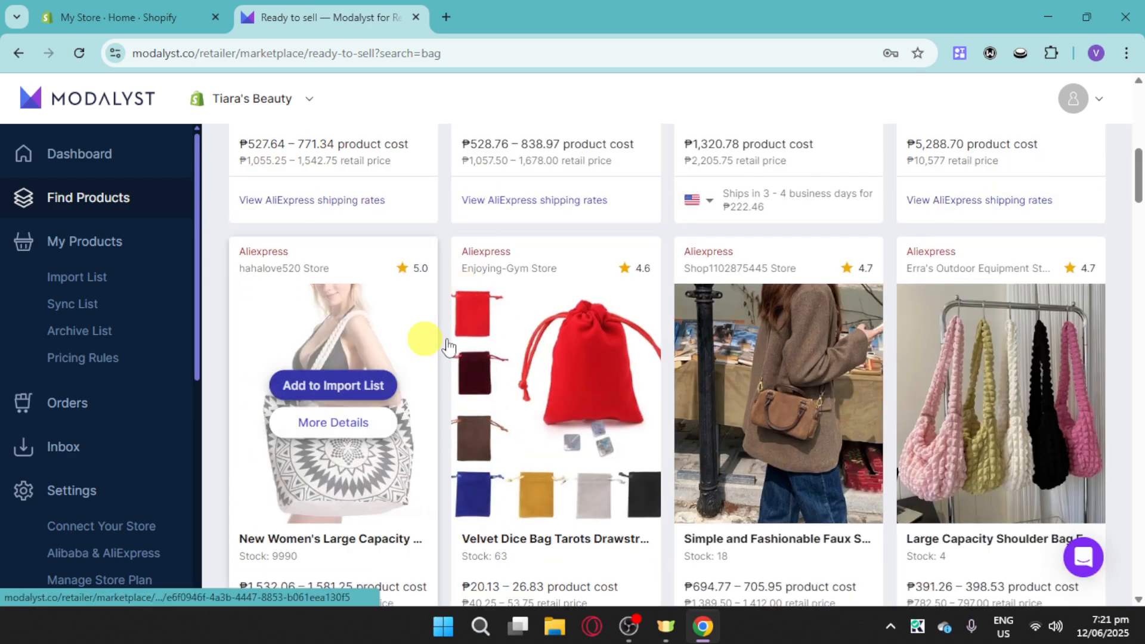
{"action": "scroll", "coordinate": [725, 504], "scroll_direction": "down", "scroll_amount": 1}
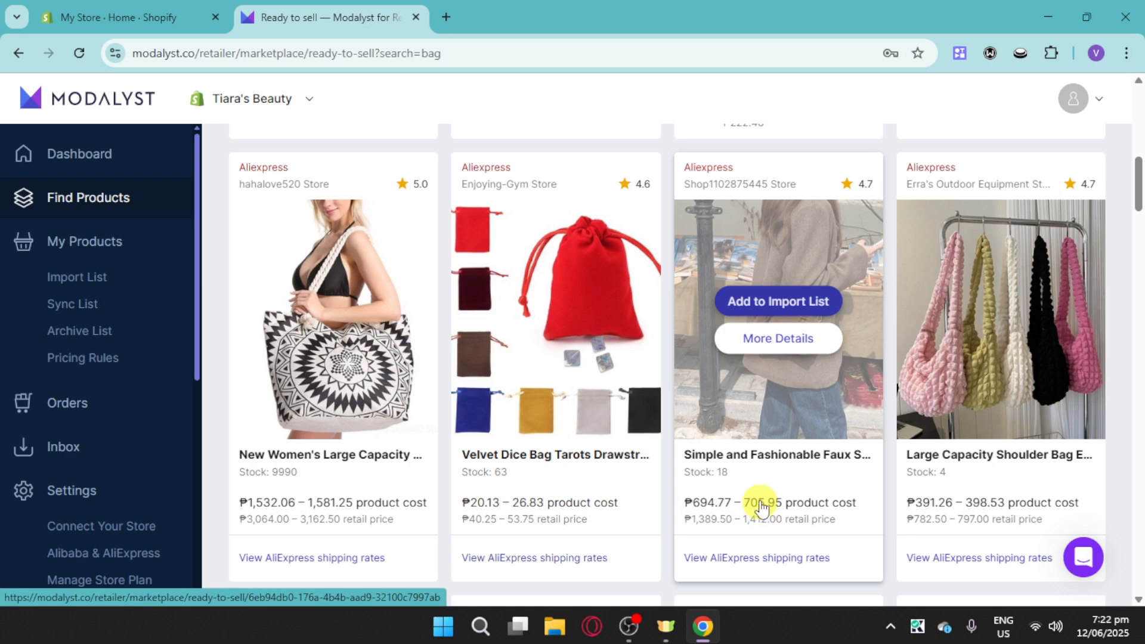
{"action": "left_click", "coordinate": [788, 299]}
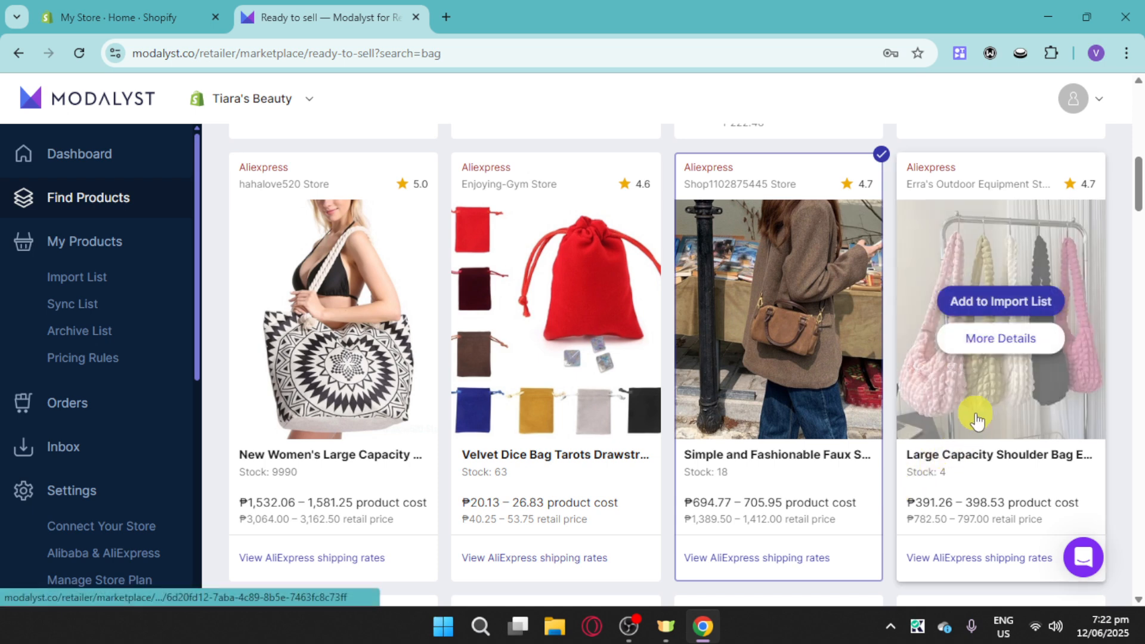
{"action": "left_click", "coordinate": [1026, 301]}
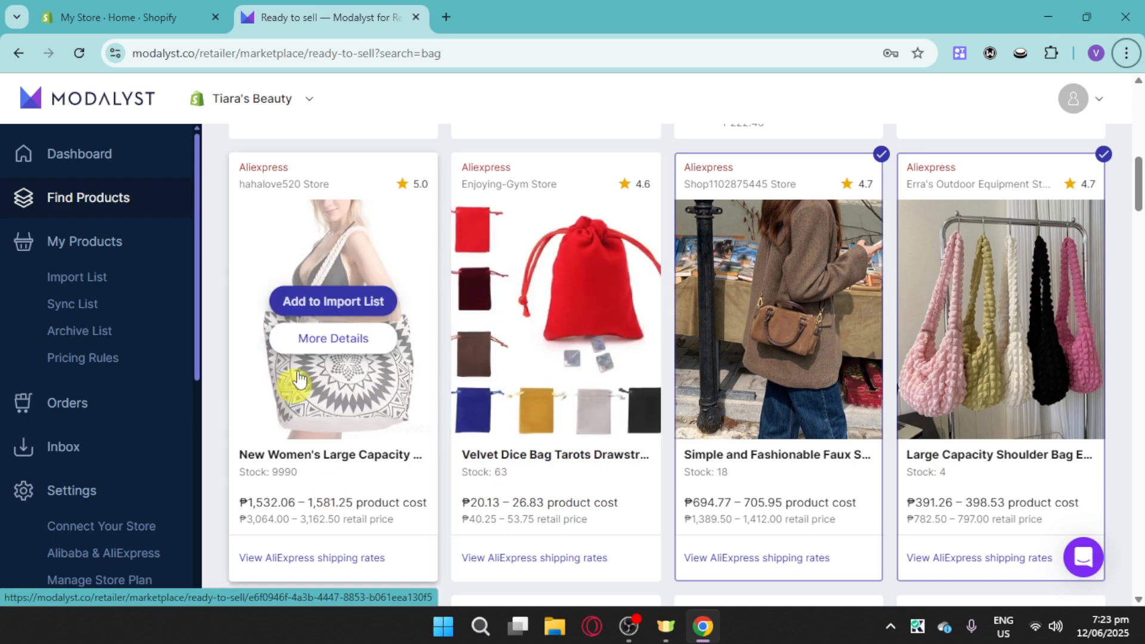
{"action": "left_click", "coordinate": [343, 302]}
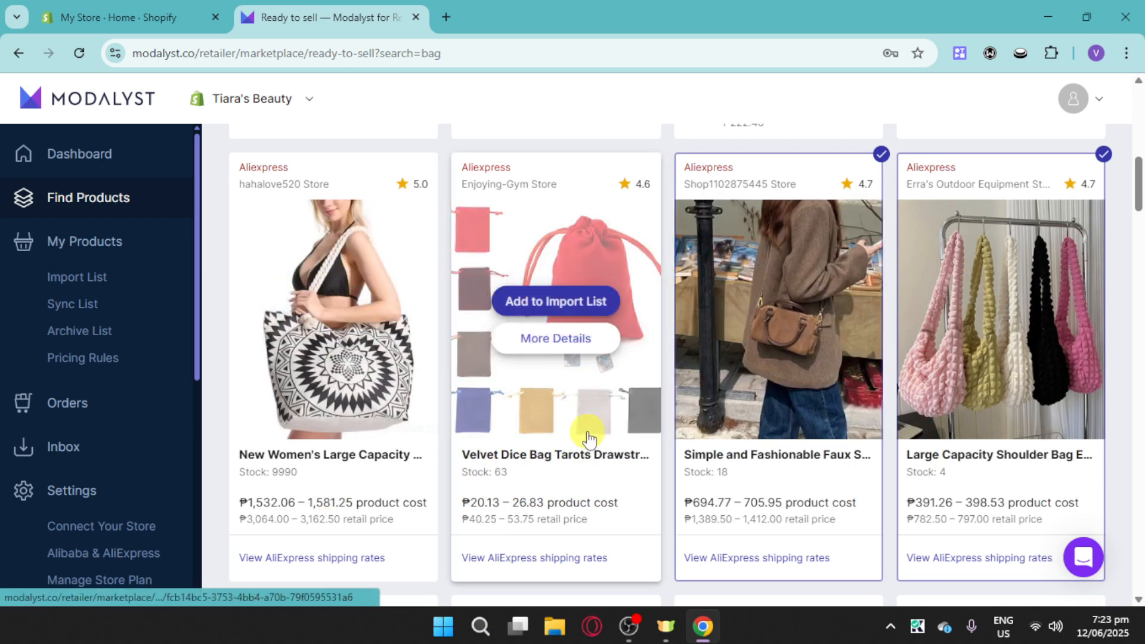
{"action": "scroll", "coordinate": [588, 430], "scroll_direction": "down", "scroll_amount": 4}
{"action": "scroll", "coordinate": [588, 439], "scroll_direction": "down", "scroll_amount": 3}
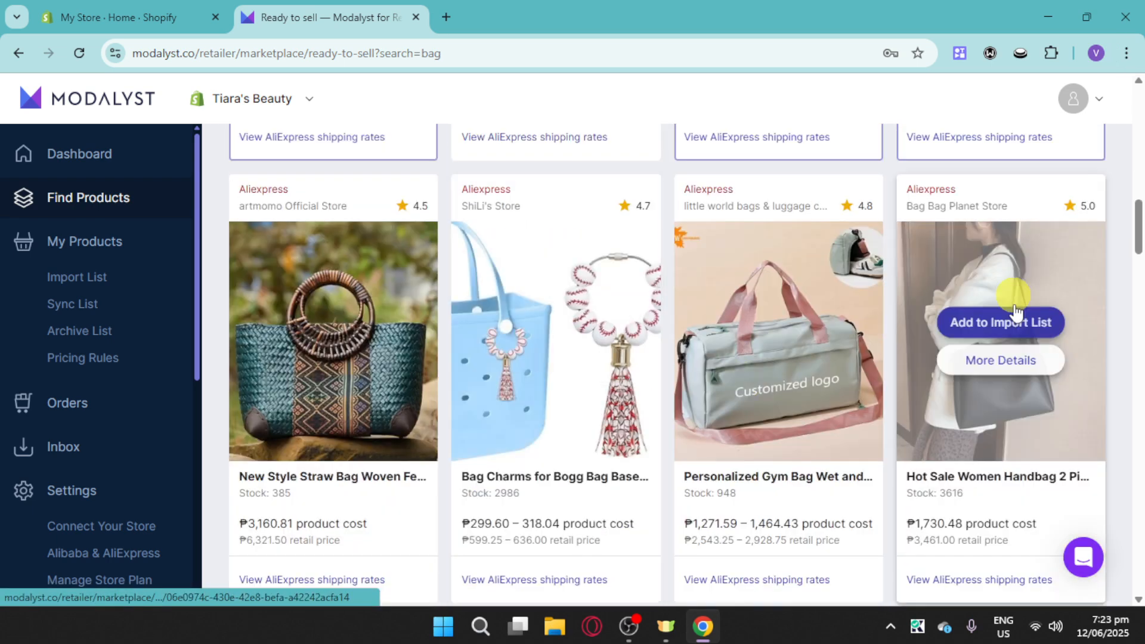
{"action": "left_click", "coordinate": [1017, 321]}
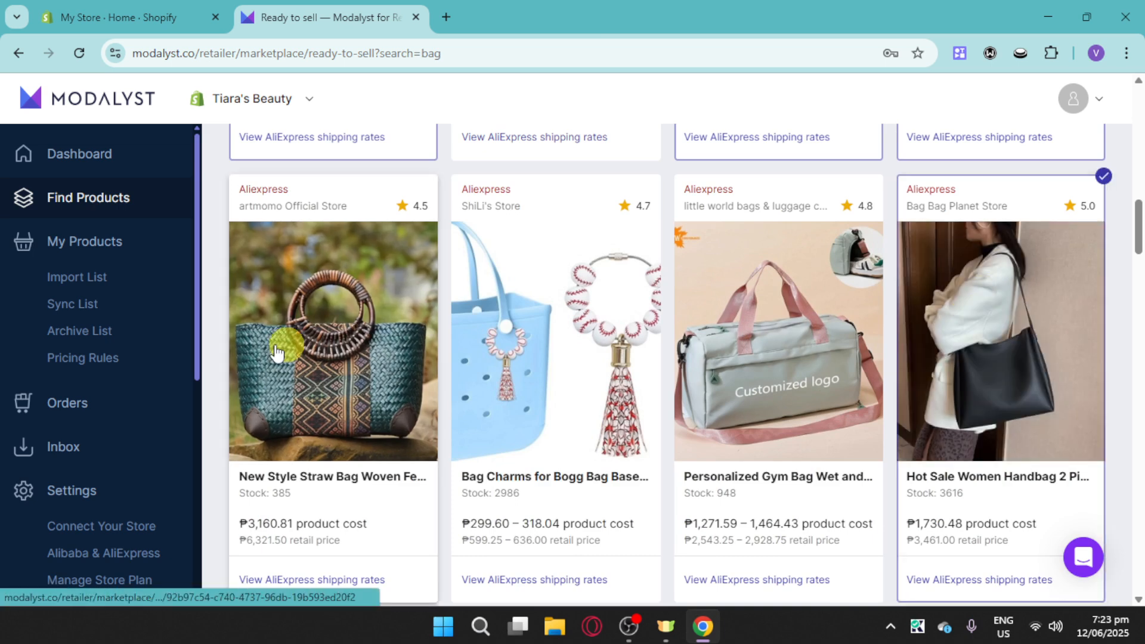
Step: In the import list, shorten the handbag's product name to "Hot Sale Women Handbag 2 Piece" and set its product type to "bag"
{"action": "left_click", "coordinate": [91, 286]}
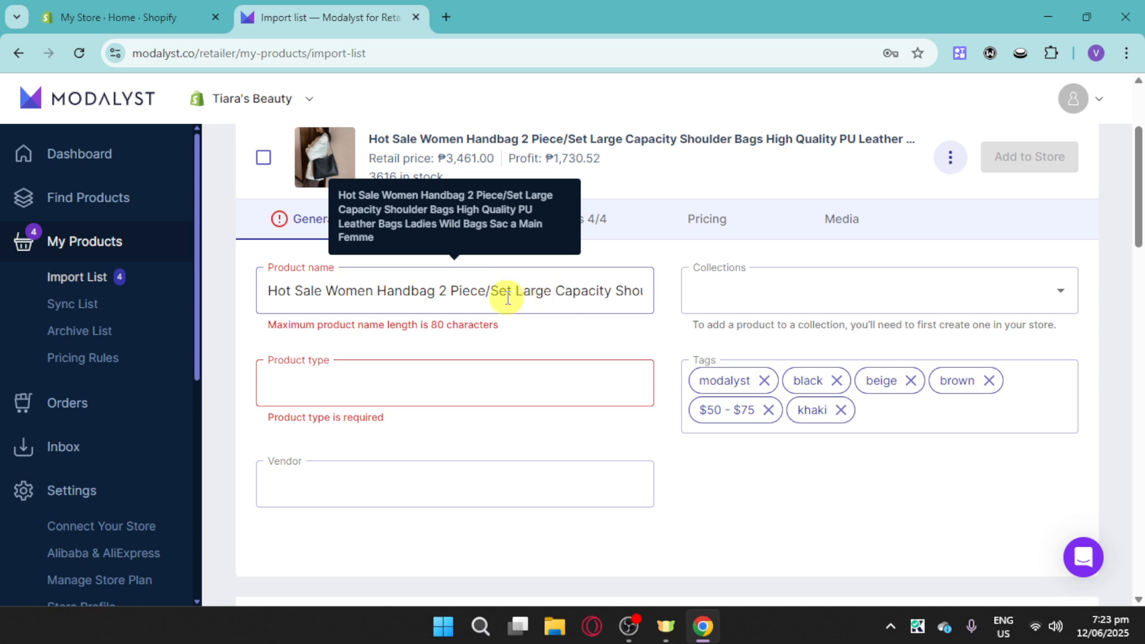
{"action": "left_click_drag", "start_coordinate": [485, 291], "coordinate": [770, 293]}
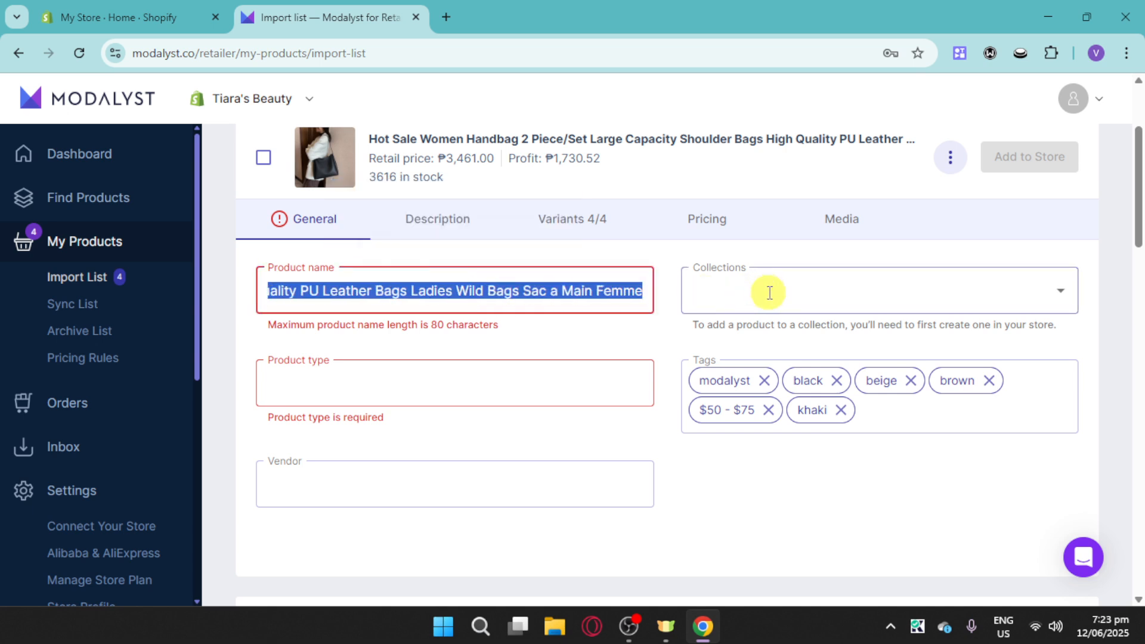
{"action": "key", "text": "BackSpace"}
{"action": "left_click", "coordinate": [470, 392]}
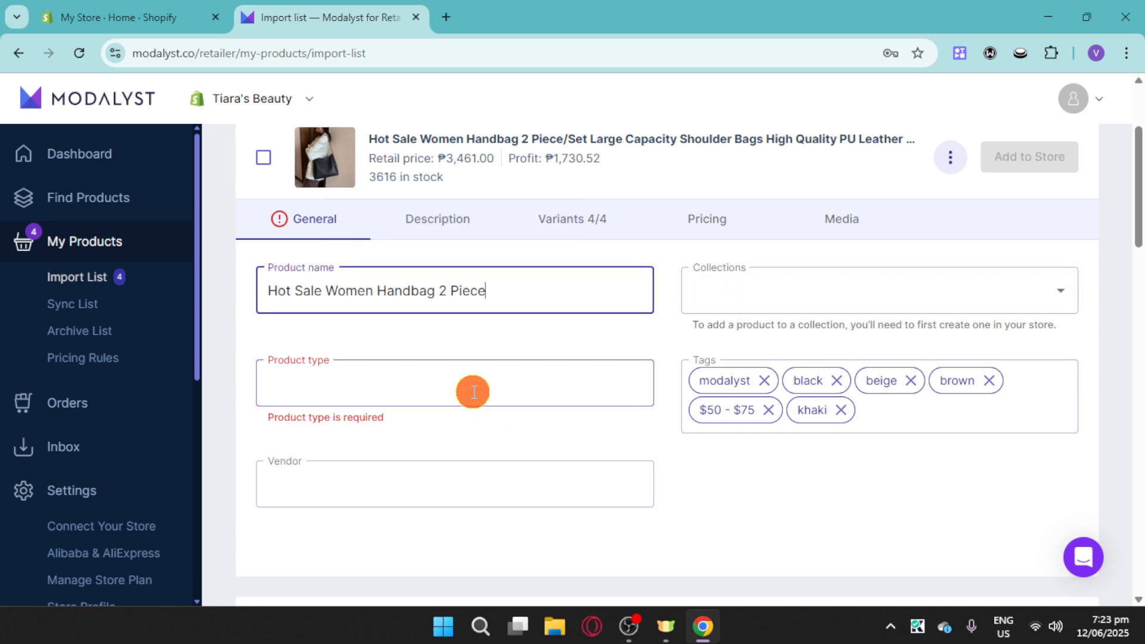
{"action": "left_click", "coordinate": [663, 497]}
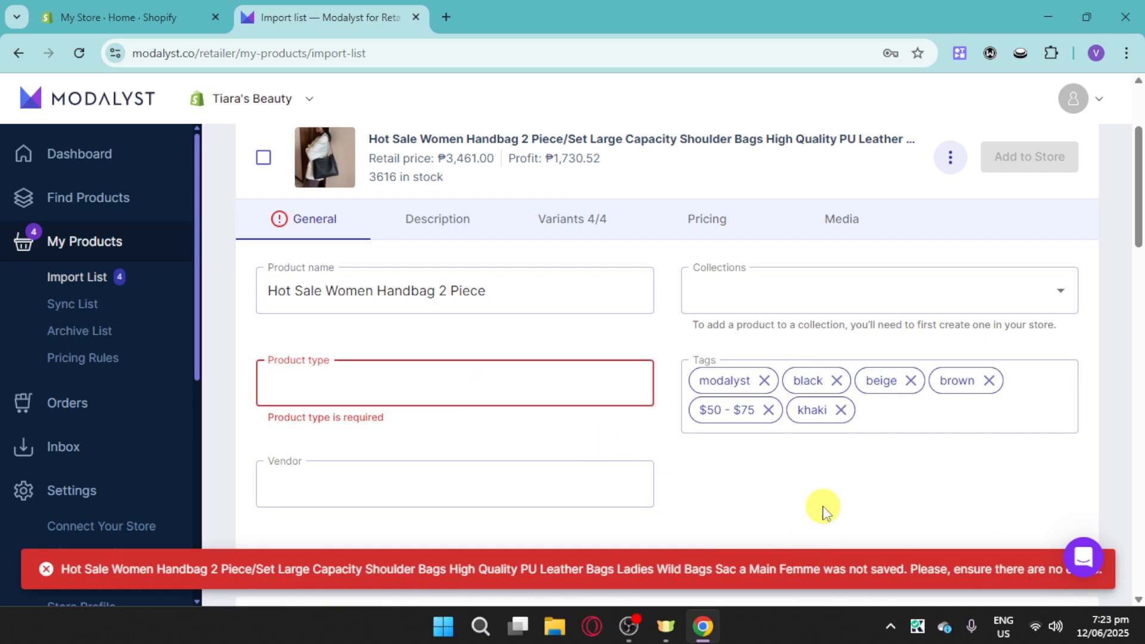
{"action": "scroll", "coordinate": [826, 515], "scroll_direction": "up", "scroll_amount": 3}
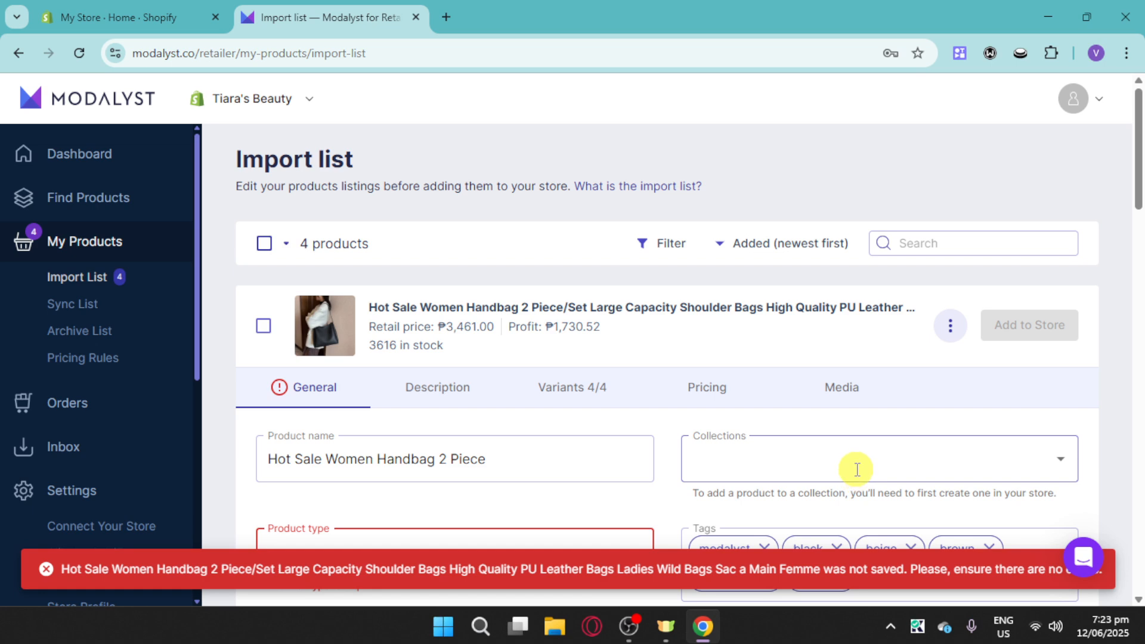
{"action": "scroll", "coordinate": [857, 470], "scroll_direction": "down", "scroll_amount": 3}
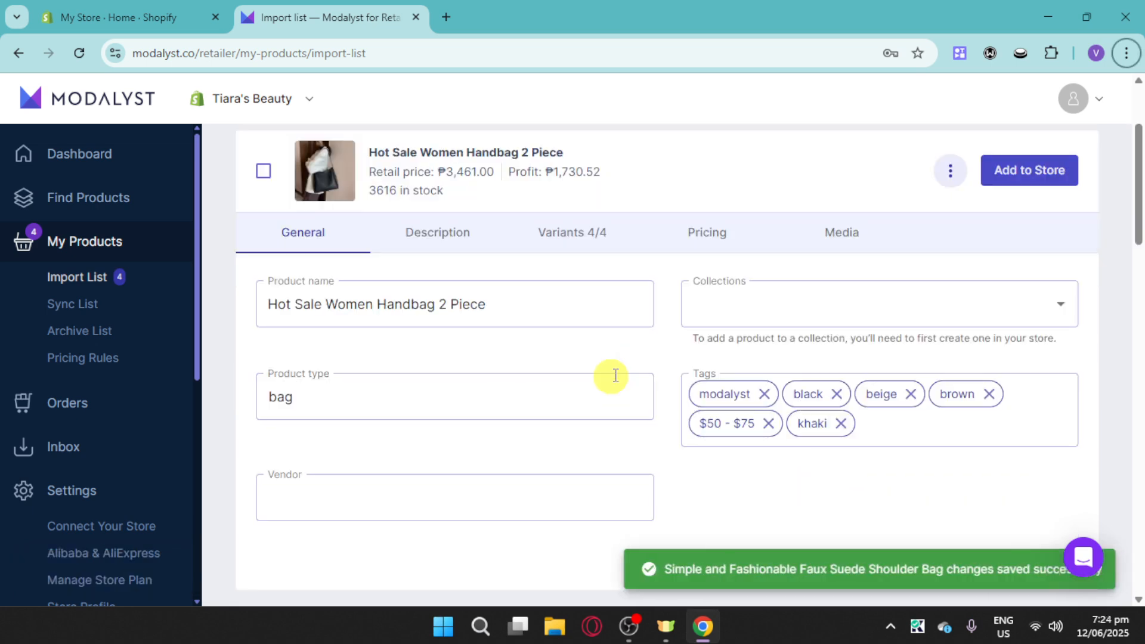
Step: Review the description, variants, pricing and media of the Hot Sale Women Handbag 2 Piece listing
{"action": "scroll", "coordinate": [703, 430], "scroll_direction": "down", "scroll_amount": 1}
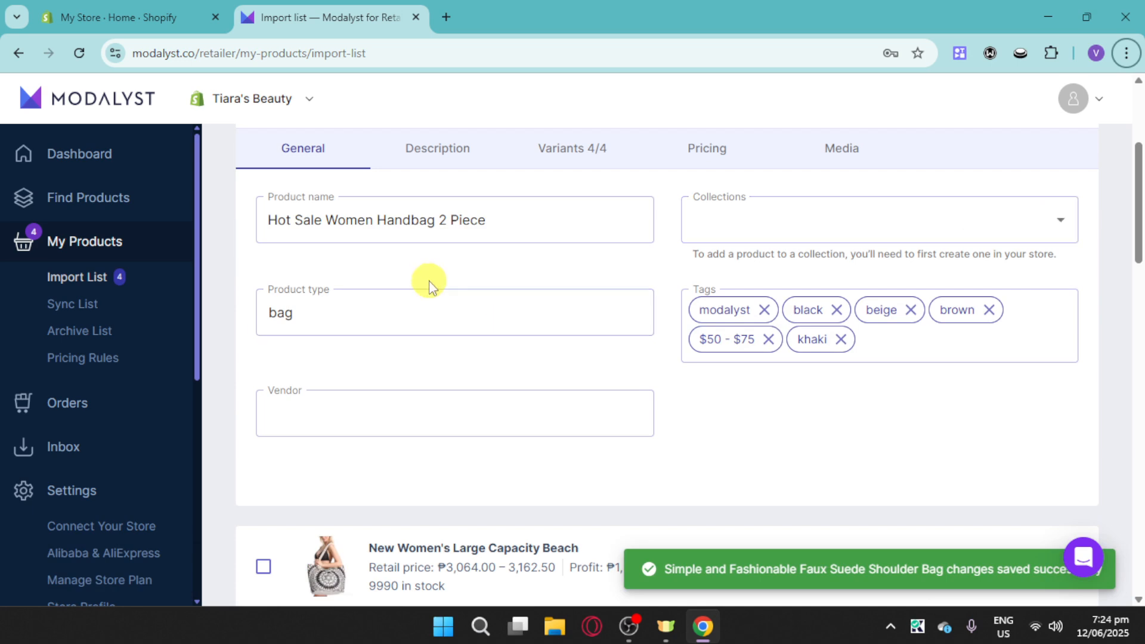
{"action": "left_click", "coordinate": [421, 148]}
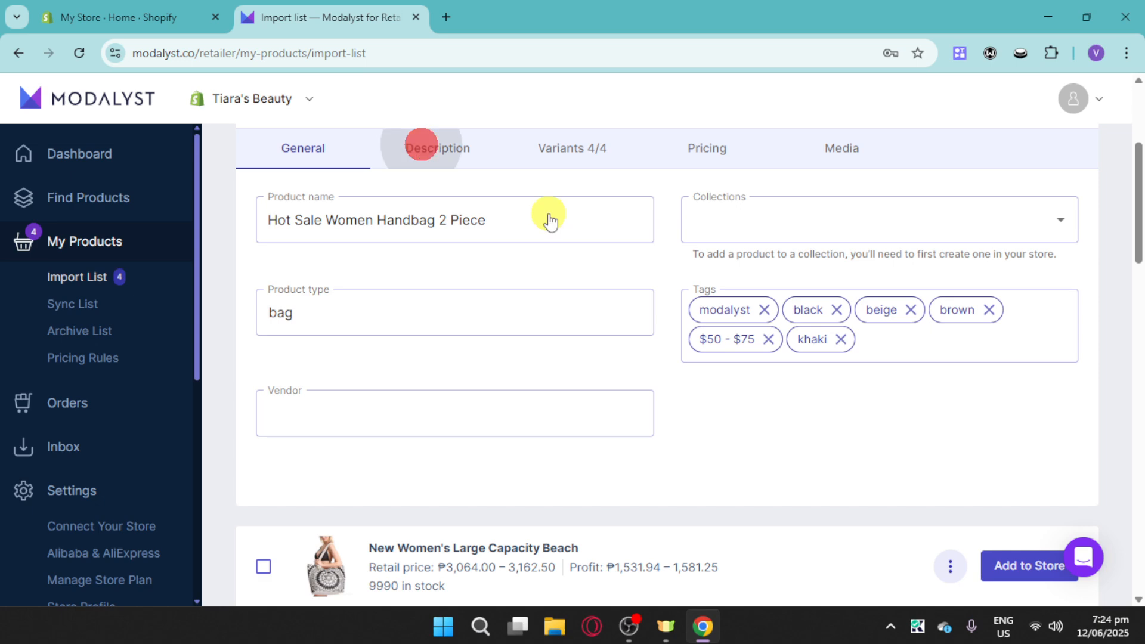
{"action": "scroll", "coordinate": [779, 513], "scroll_direction": "down", "scroll_amount": 3}
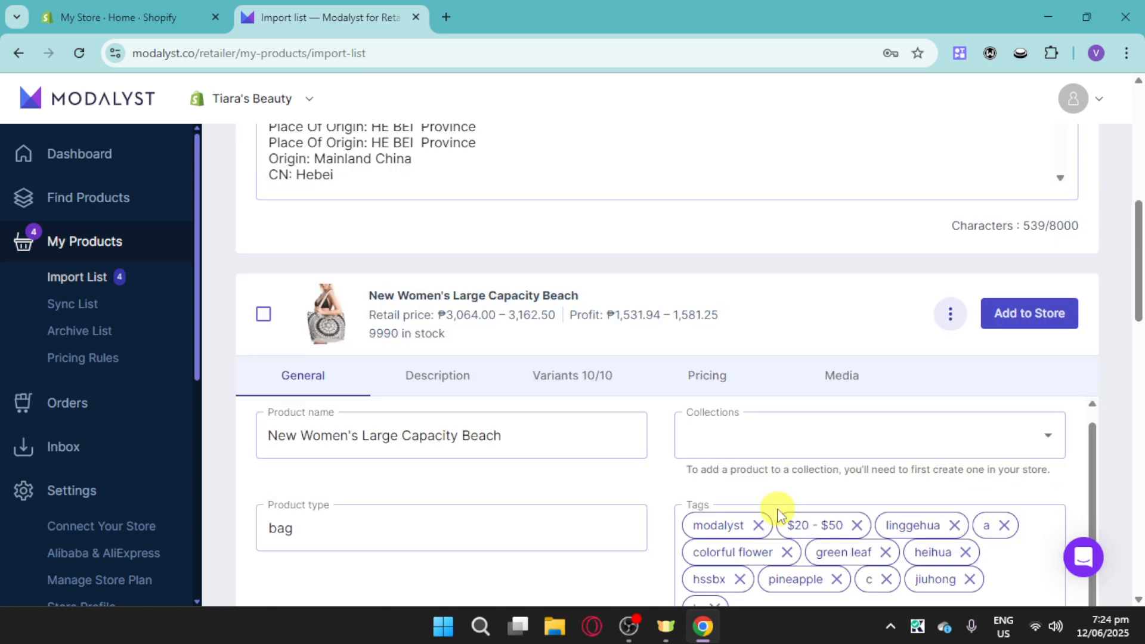
{"action": "scroll", "coordinate": [660, 412], "scroll_direction": "up", "scroll_amount": 4}
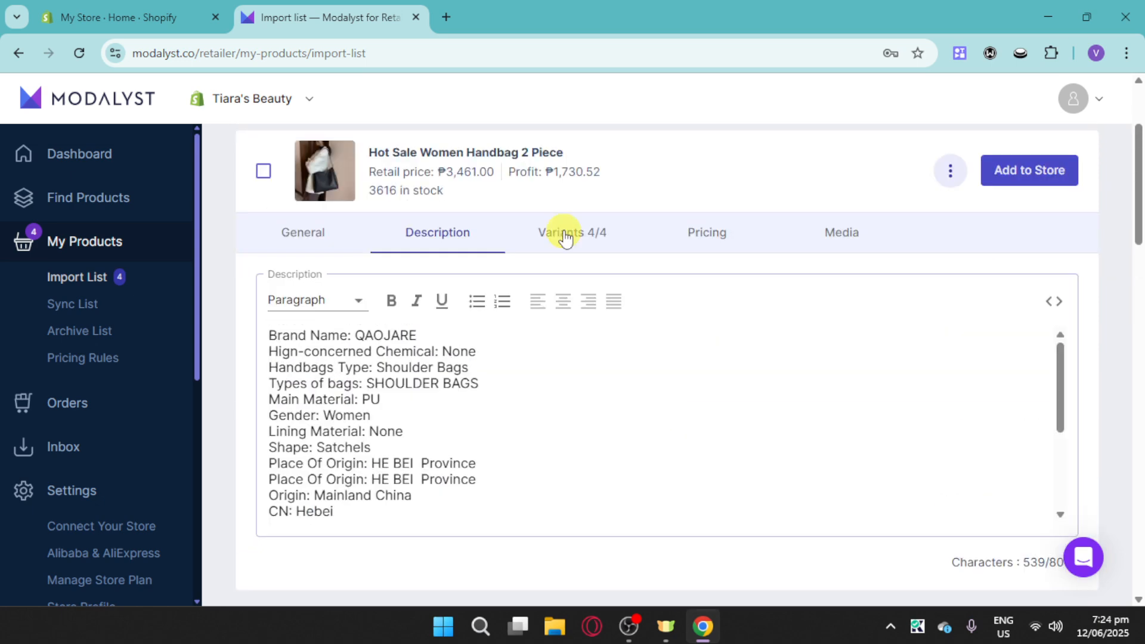
{"action": "left_click", "coordinate": [567, 235]}
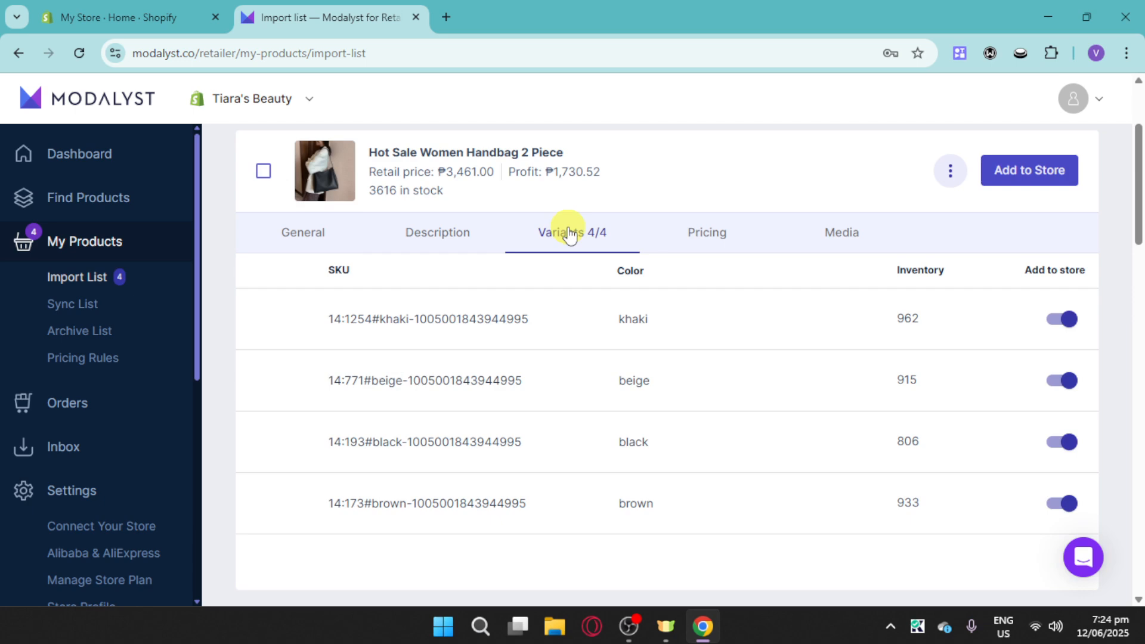
{"action": "left_click", "coordinate": [685, 236]}
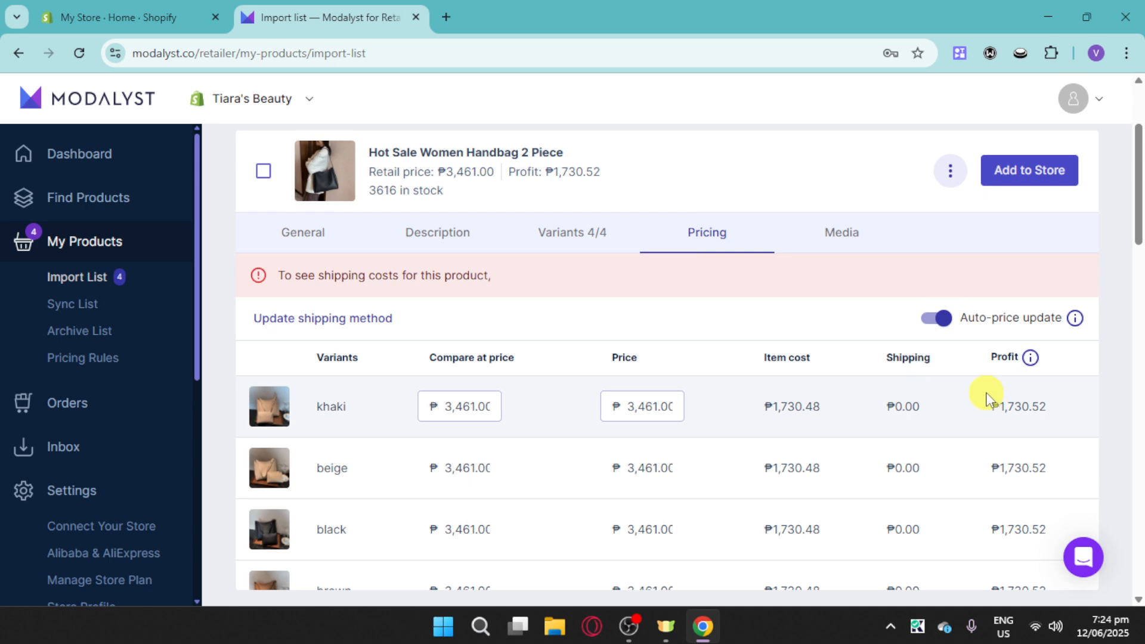
{"action": "left_click", "coordinate": [838, 232]}
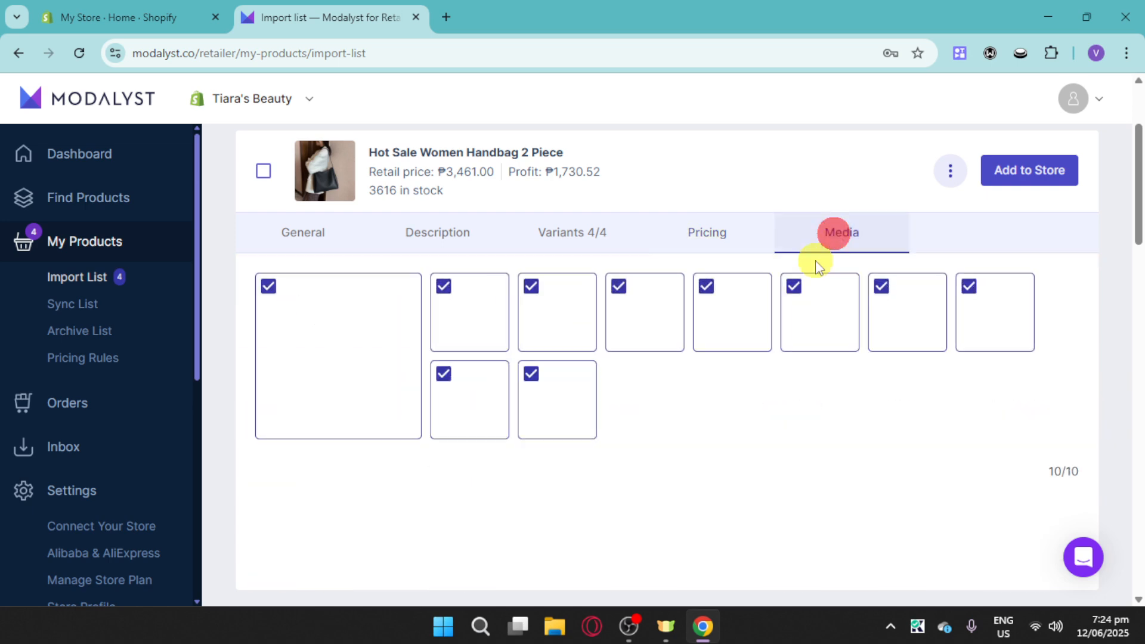
{"action": "left_click", "coordinate": [306, 239]}
Step: Select all products in the import list and try to add them to the store together
{"action": "scroll", "coordinate": [856, 358], "scroll_direction": "up", "scroll_amount": 3}
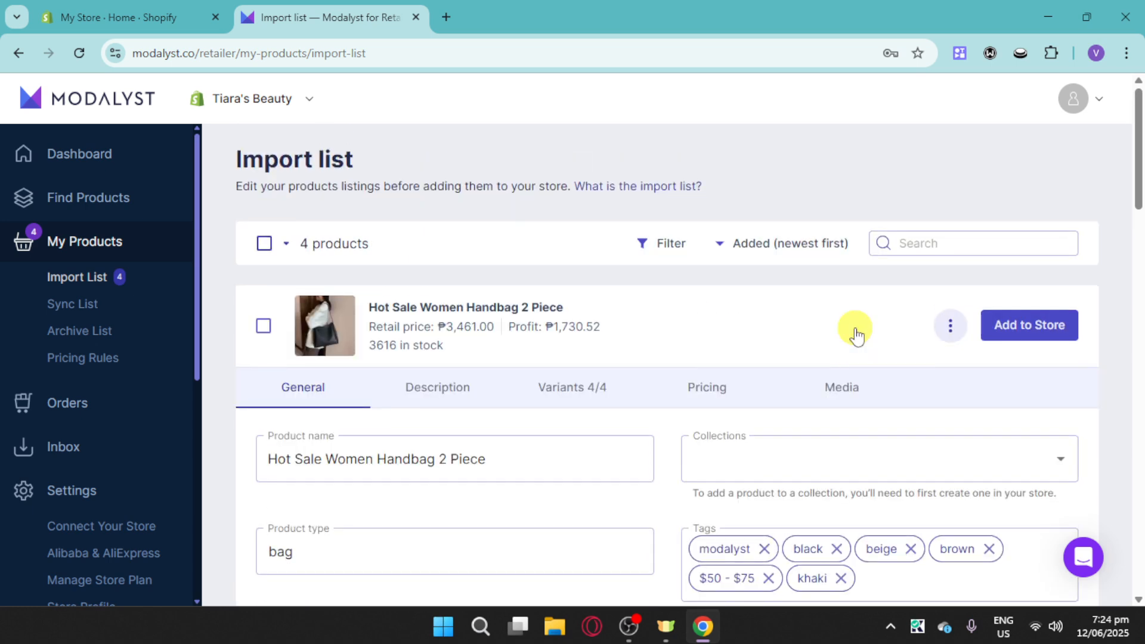
{"action": "left_click", "coordinate": [264, 249]}
{"action": "left_click", "coordinate": [354, 302]}
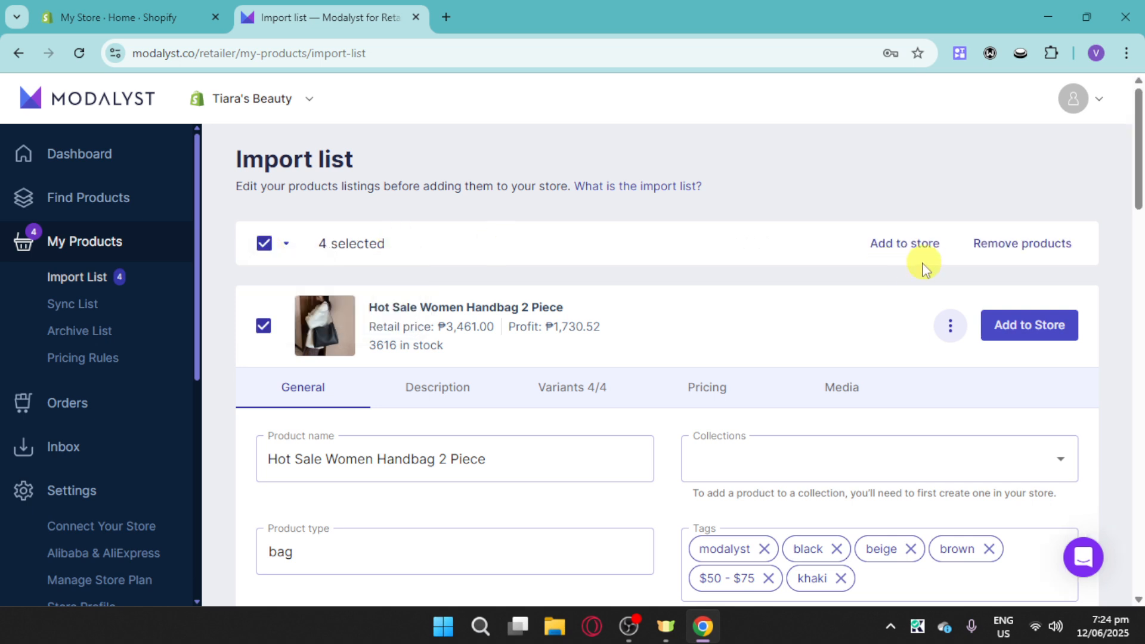
{"action": "left_click", "coordinate": [933, 259]}
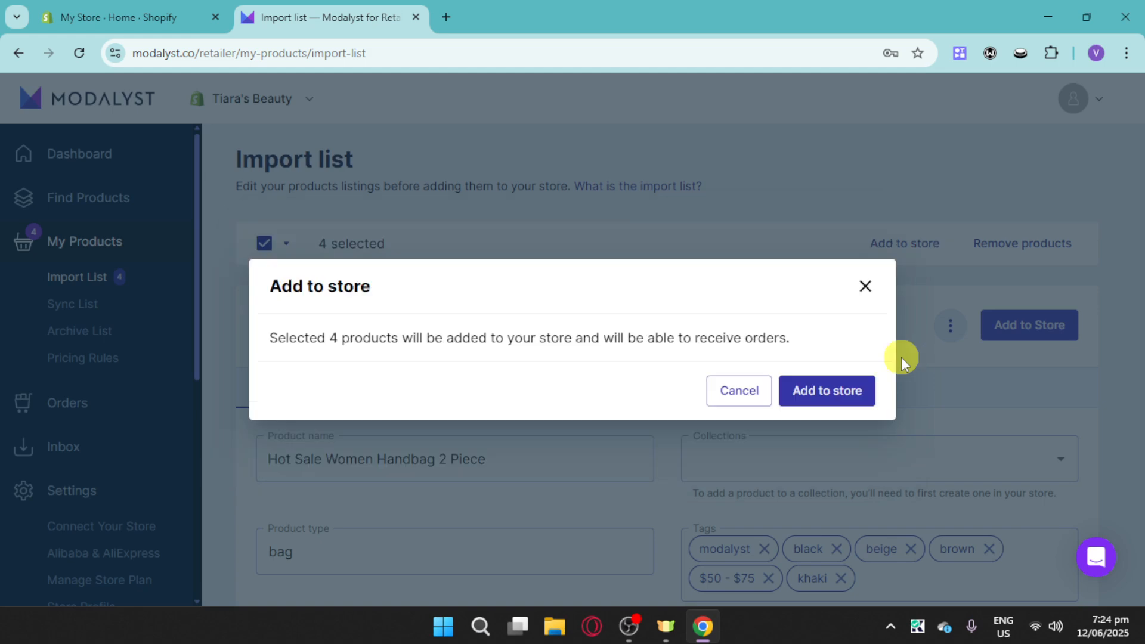
{"action": "left_click", "coordinate": [816, 393]}
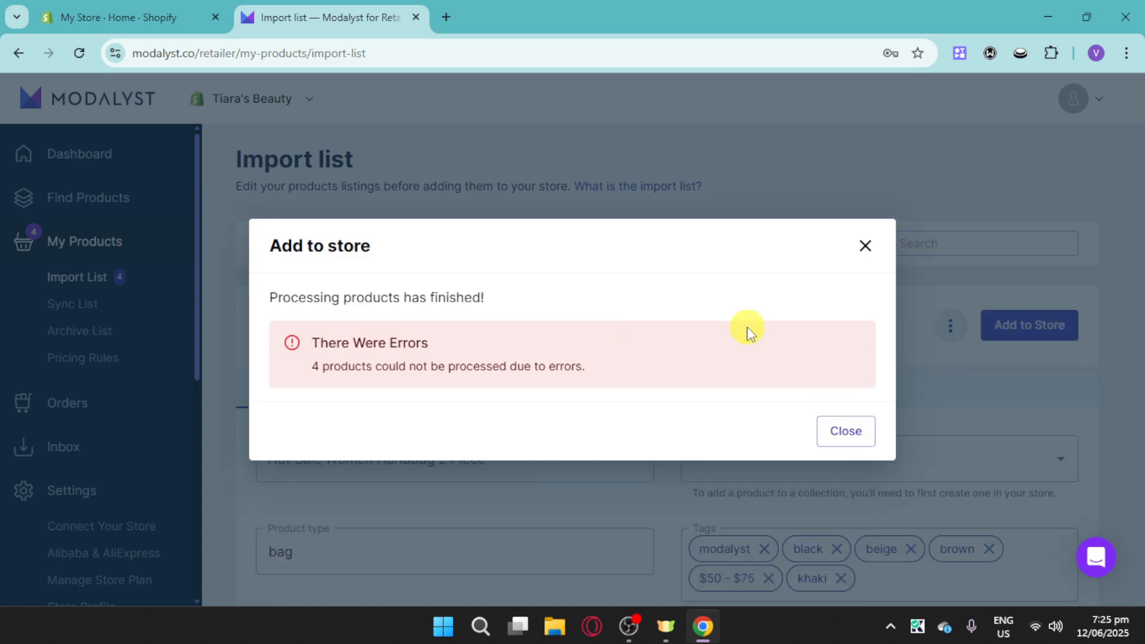
{"action": "left_click", "coordinate": [861, 448]}
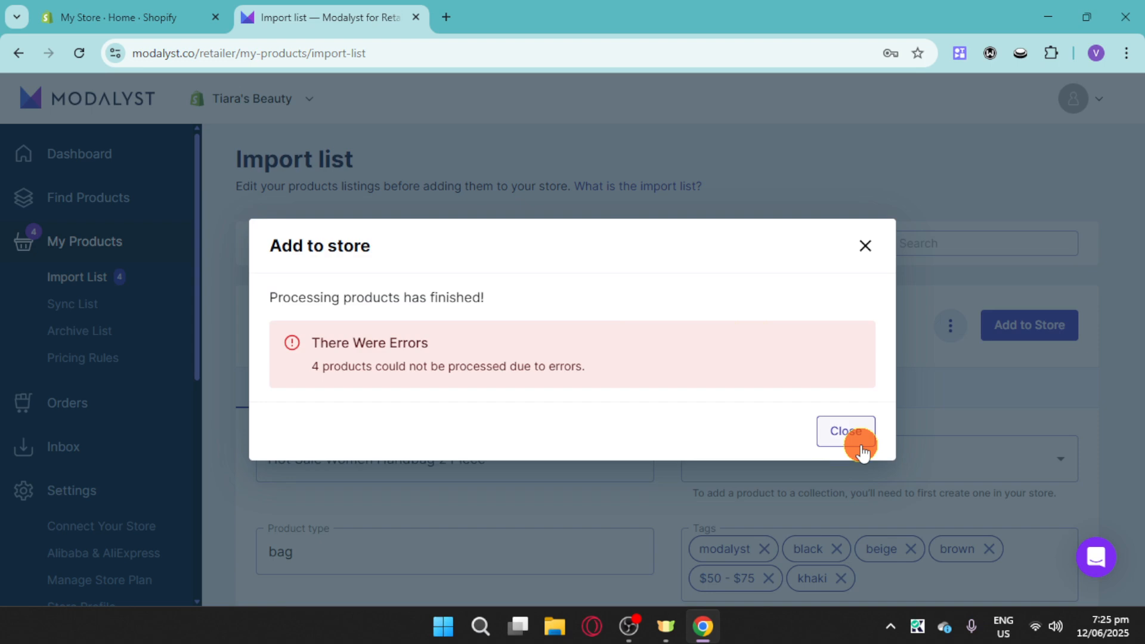
{"action": "left_click", "coordinate": [286, 244]}
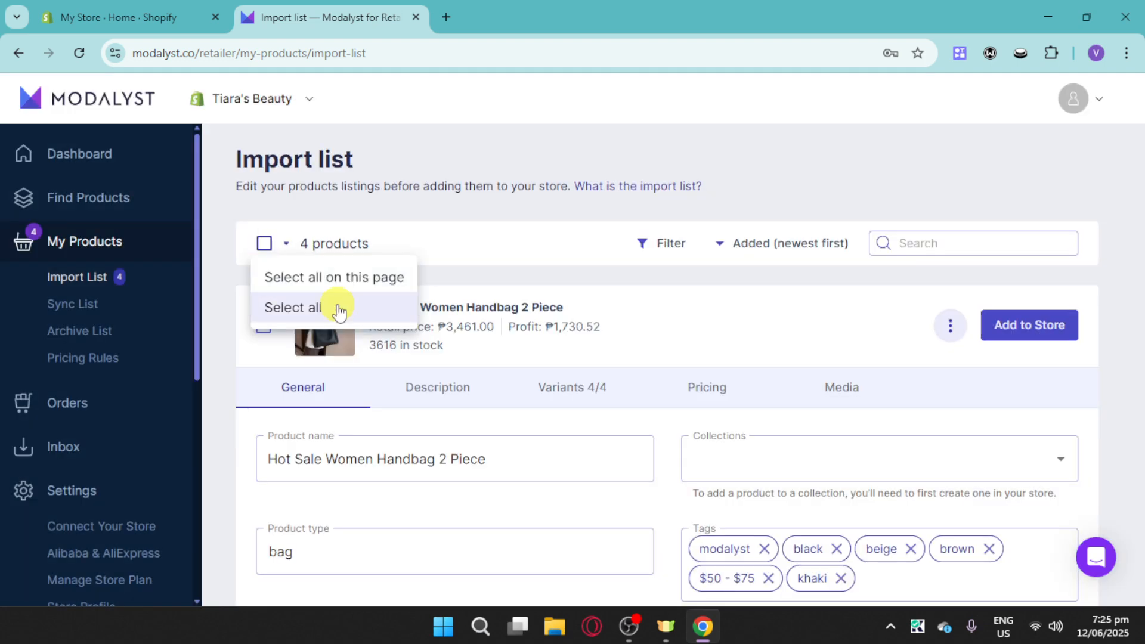
{"action": "left_click", "coordinate": [338, 308]}
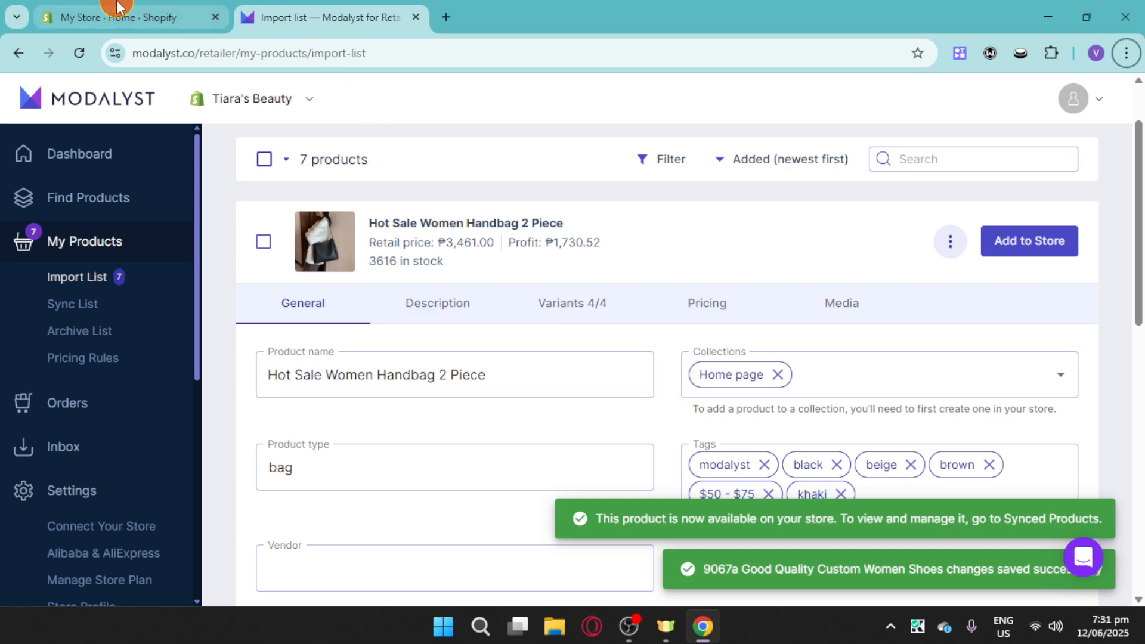
Step: Switch to the Shopify admin, check the store's product list and close the setup guide
{"action": "left_click", "coordinate": [170, 9]}
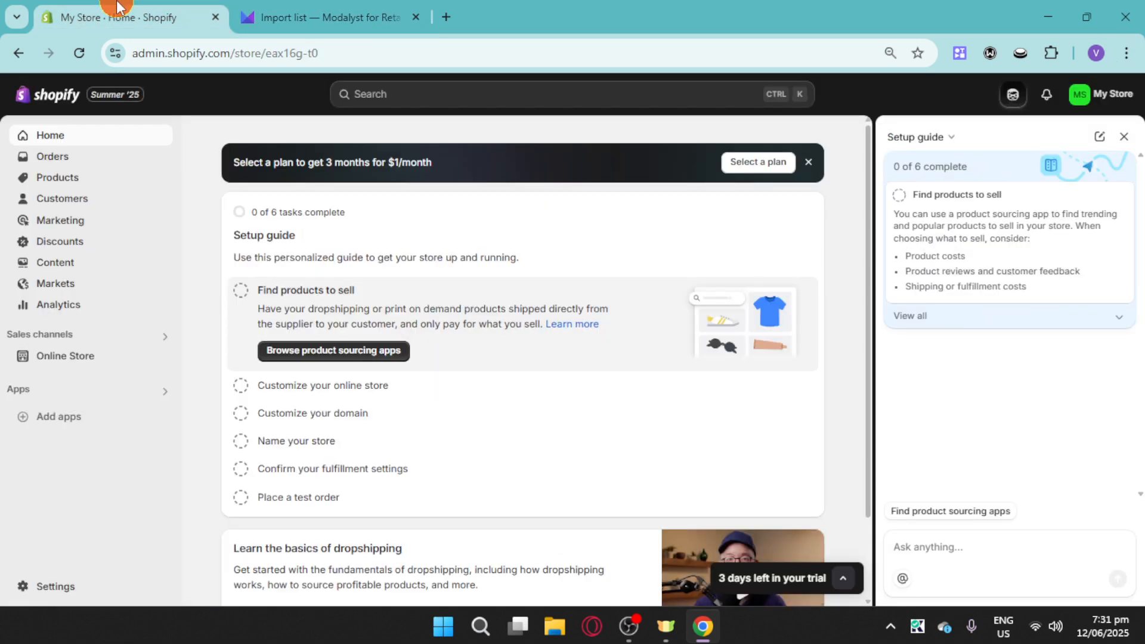
{"action": "left_click", "coordinate": [58, 177]}
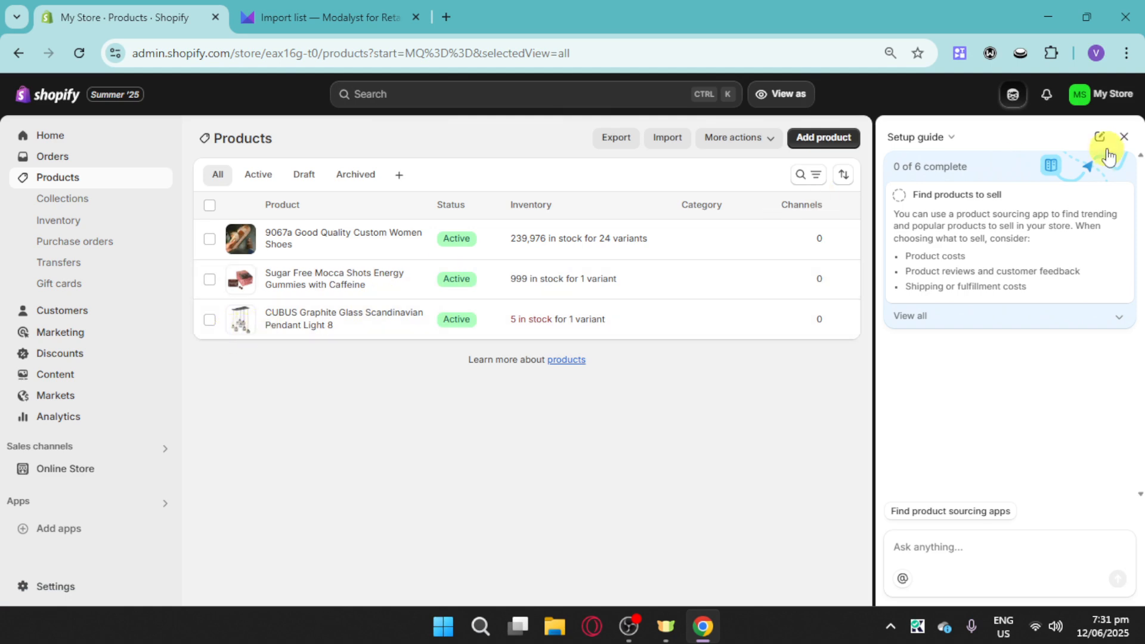
{"action": "left_click", "coordinate": [1125, 137]}
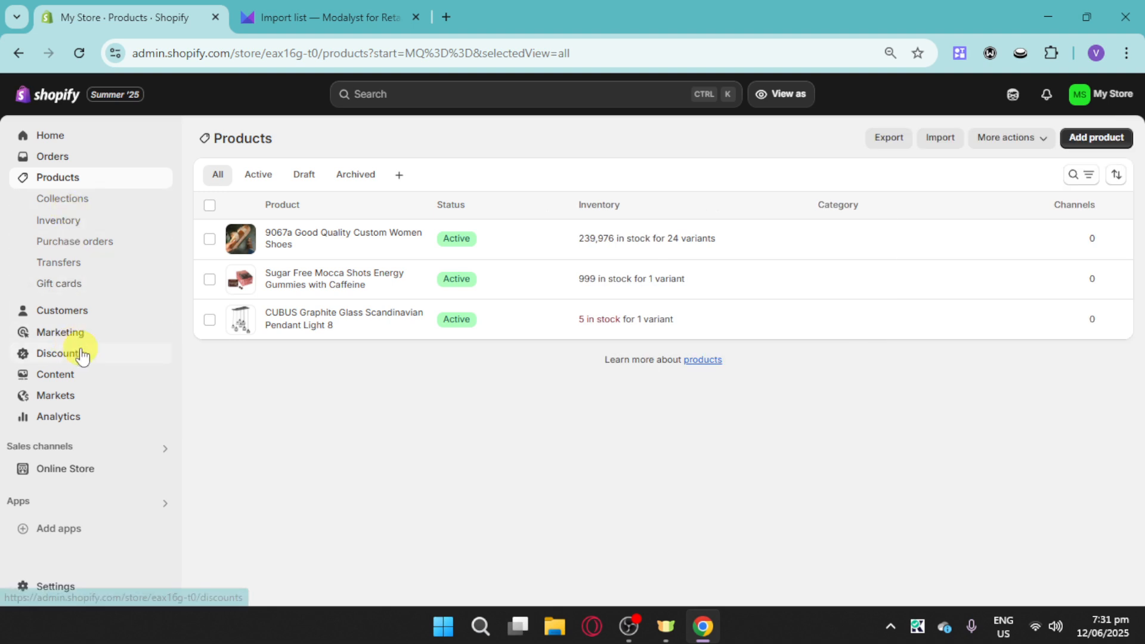
Step: Open the online store's themes page and visit the Theme Store to explore more themes
{"action": "left_click", "coordinate": [79, 468]}
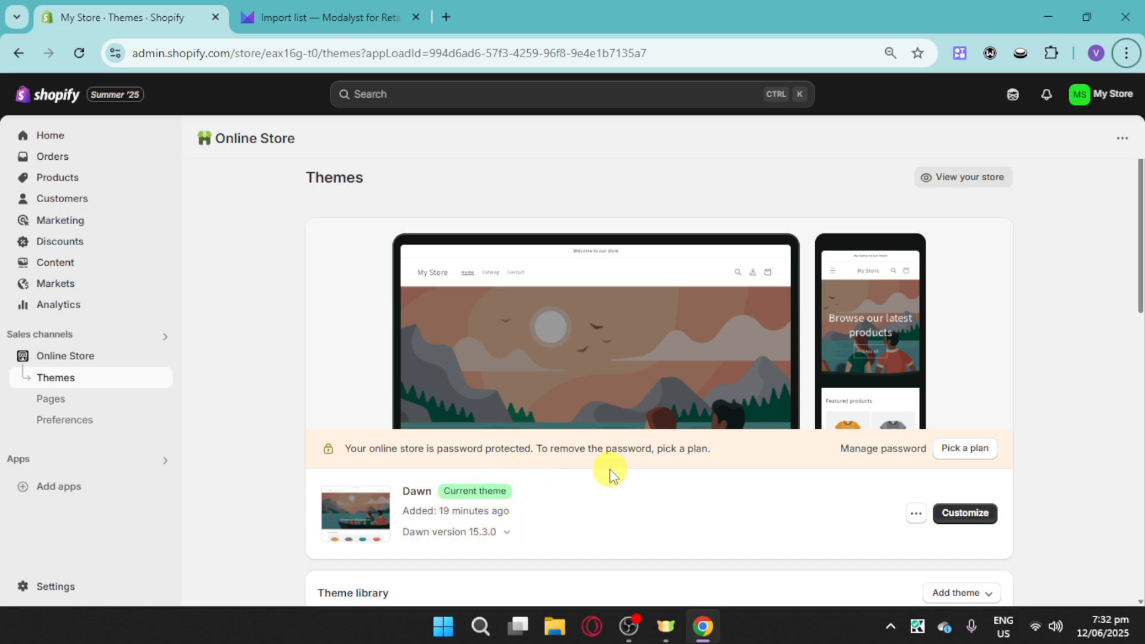
{"action": "scroll", "coordinate": [611, 474], "scroll_direction": "down", "scroll_amount": 3}
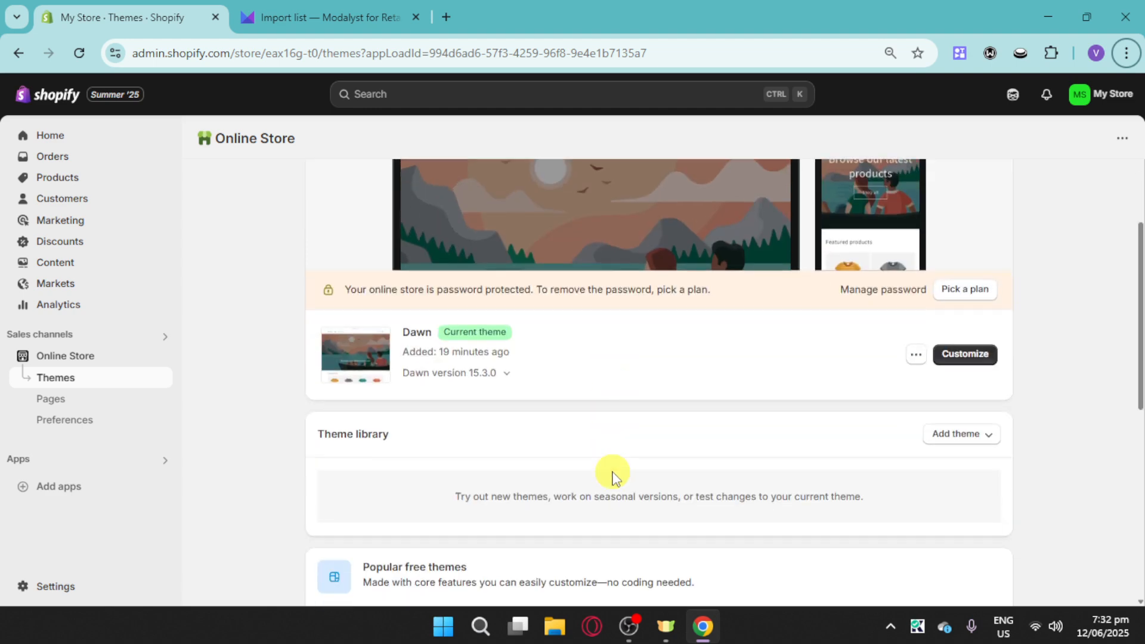
{"action": "scroll", "coordinate": [615, 478], "scroll_direction": "down", "scroll_amount": 1}
{"action": "scroll", "coordinate": [613, 477], "scroll_direction": "down", "scroll_amount": 10}
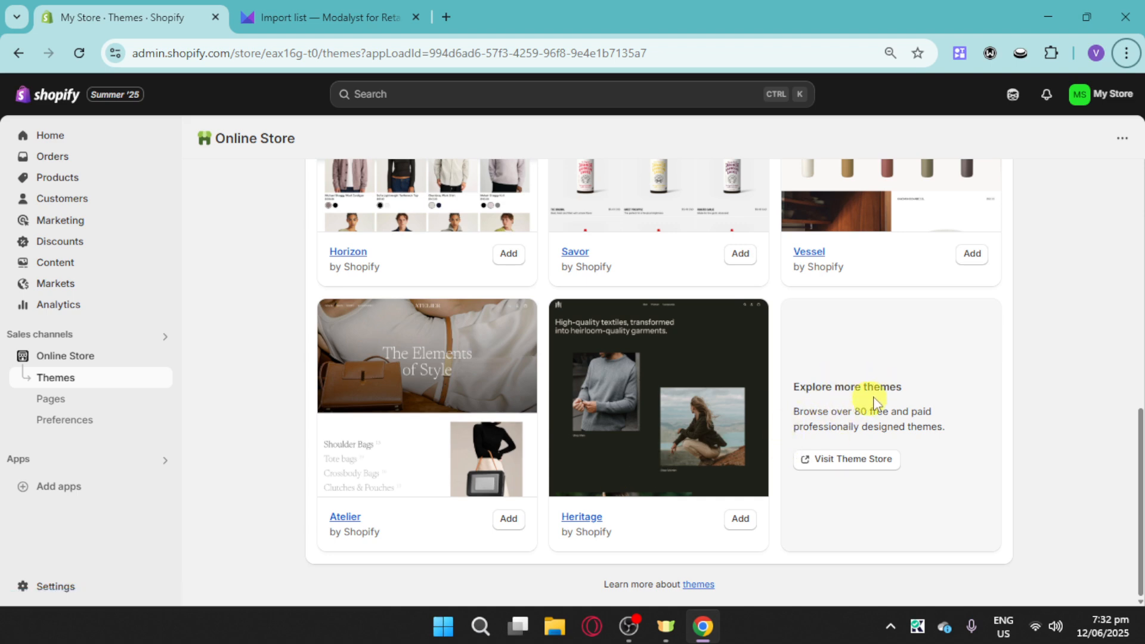
{"action": "left_click", "coordinate": [836, 463]}
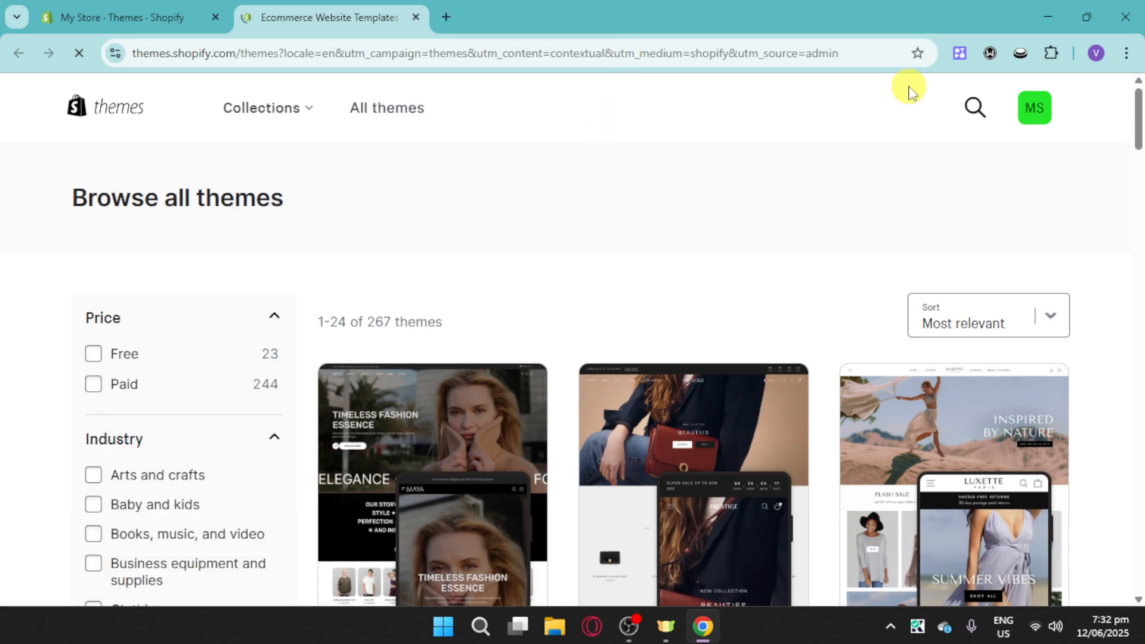
Step: Search the Theme Store for "symmetry" and add the Symmetry theme to the store as a trial
{"action": "left_click", "coordinate": [981, 123]}
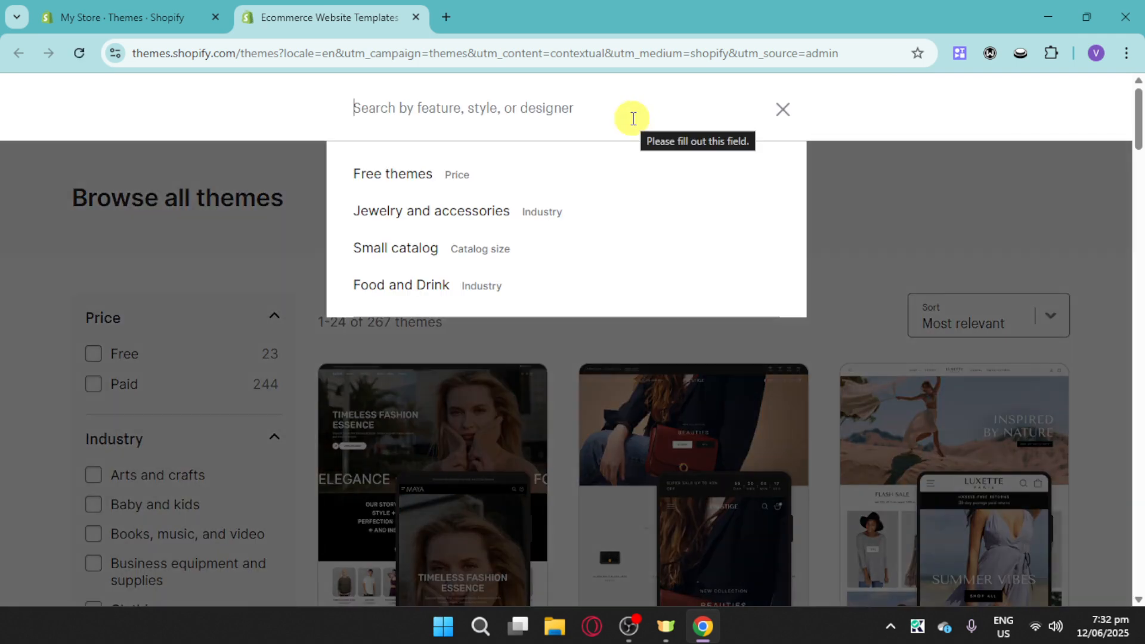
{"action": "type", "text": "sy"}
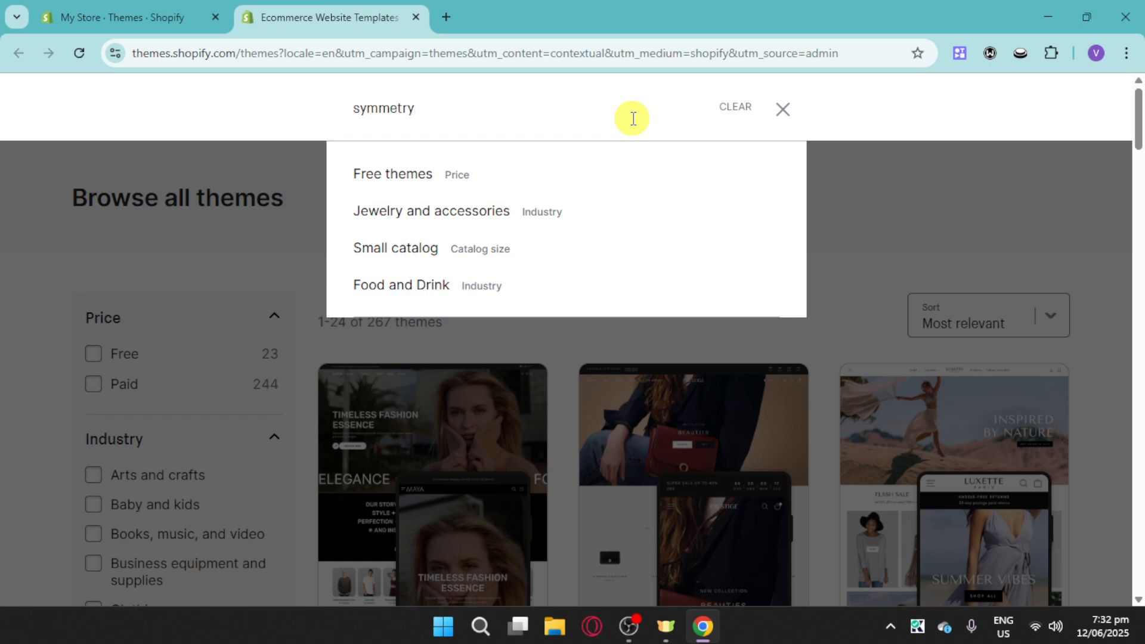
{"action": "type", "text": "mmetry"}
{"action": "left_click", "coordinate": [490, 187]}
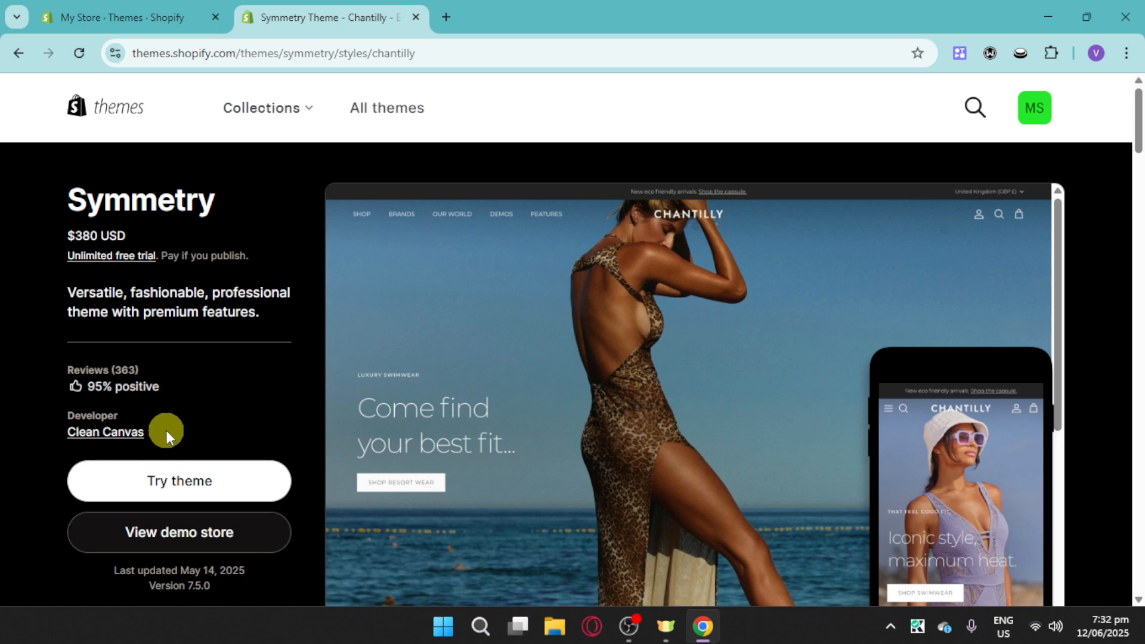
{"action": "left_click", "coordinate": [188, 492]}
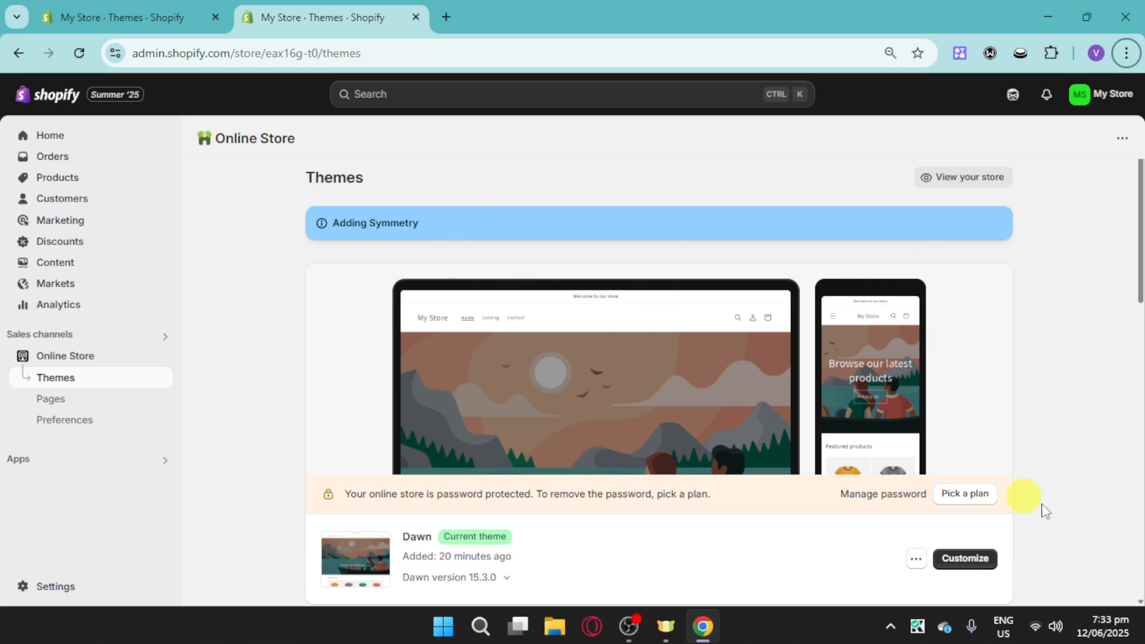
Step: Open the trial Symmetry theme from the theme library for customization
{"action": "scroll", "coordinate": [1056, 513], "scroll_direction": "down", "scroll_amount": 3}
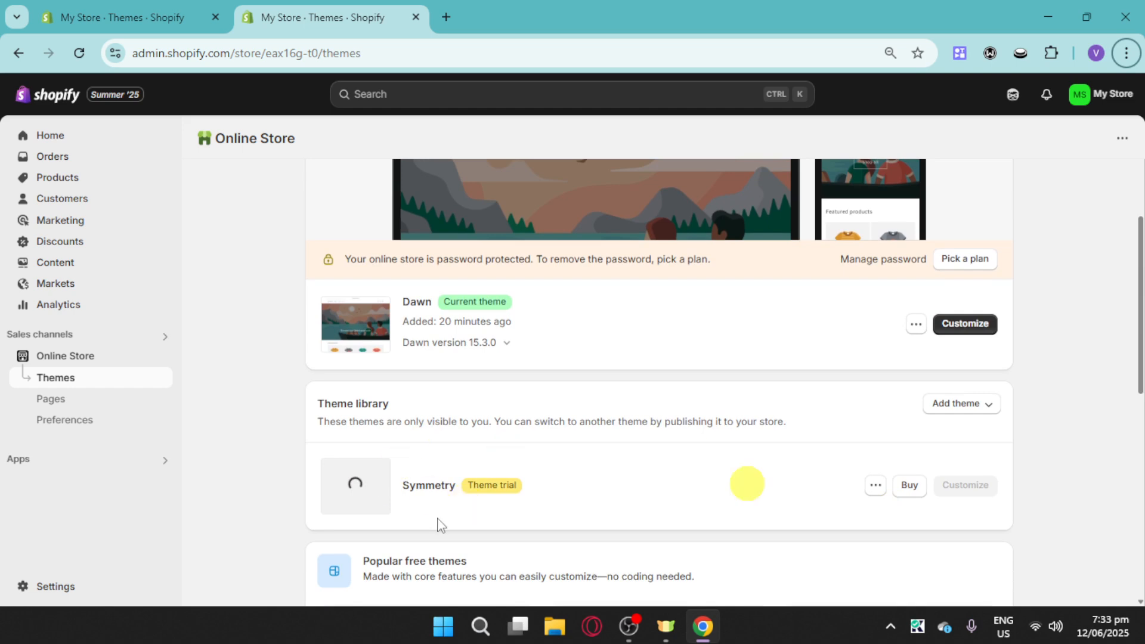
{"action": "scroll", "coordinate": [645, 478], "scroll_direction": "down", "scroll_amount": 3}
{"action": "scroll", "coordinate": [642, 478], "scroll_direction": "up", "scroll_amount": 3}
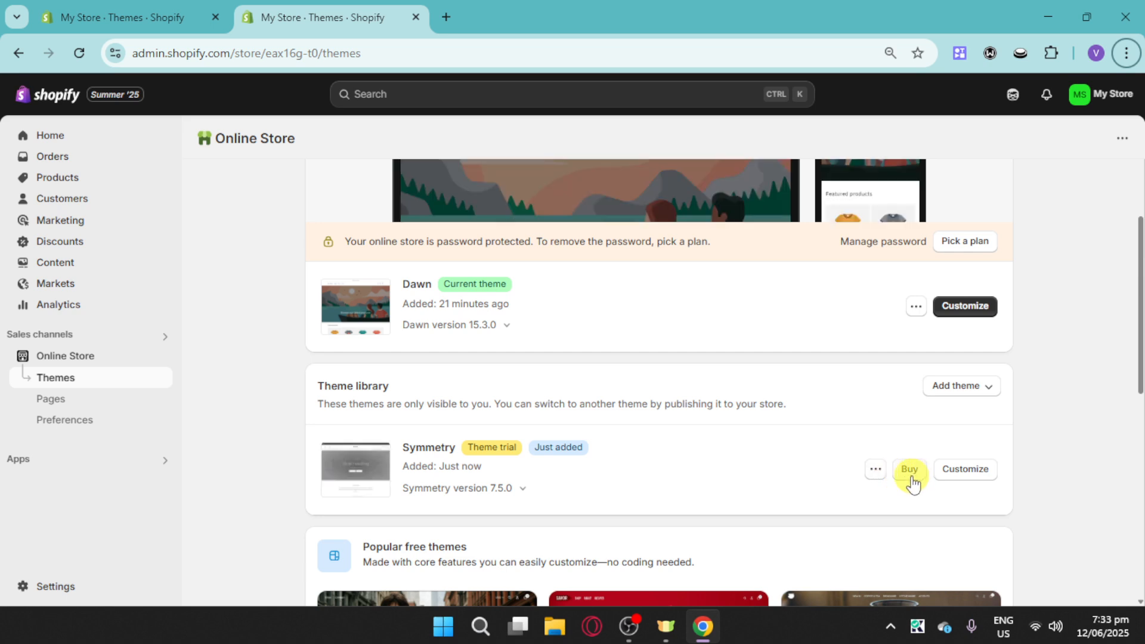
{"action": "left_click", "coordinate": [963, 473]}
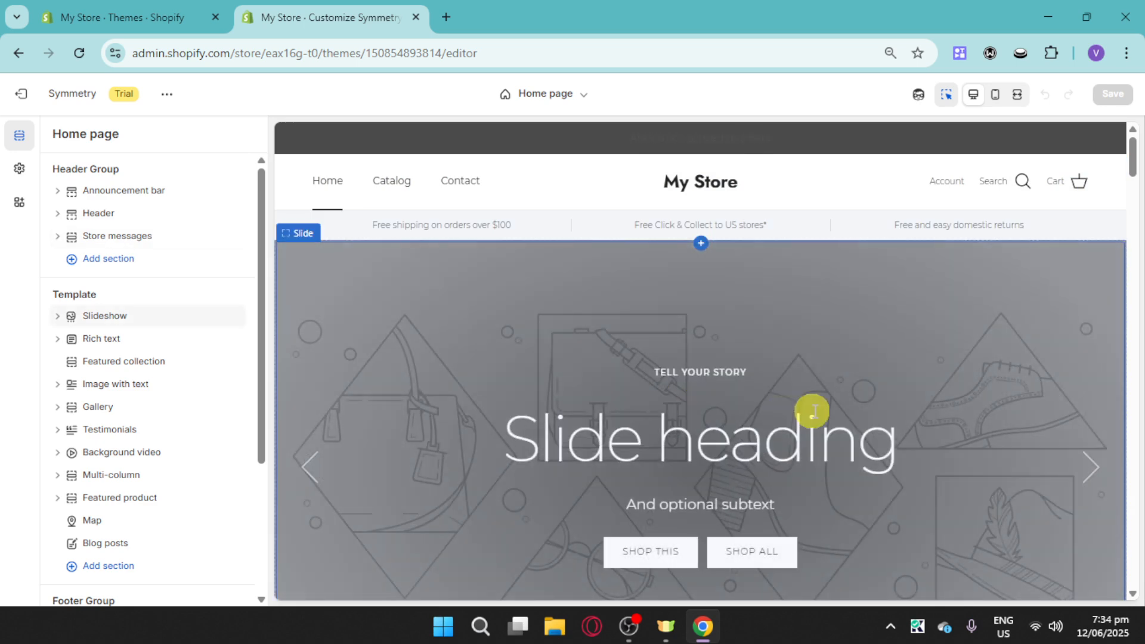
Step: Look through the Symmetry home page preview and open the settings of the slide in the slideshow
{"action": "scroll", "coordinate": [884, 418], "scroll_direction": "down", "scroll_amount": 10}
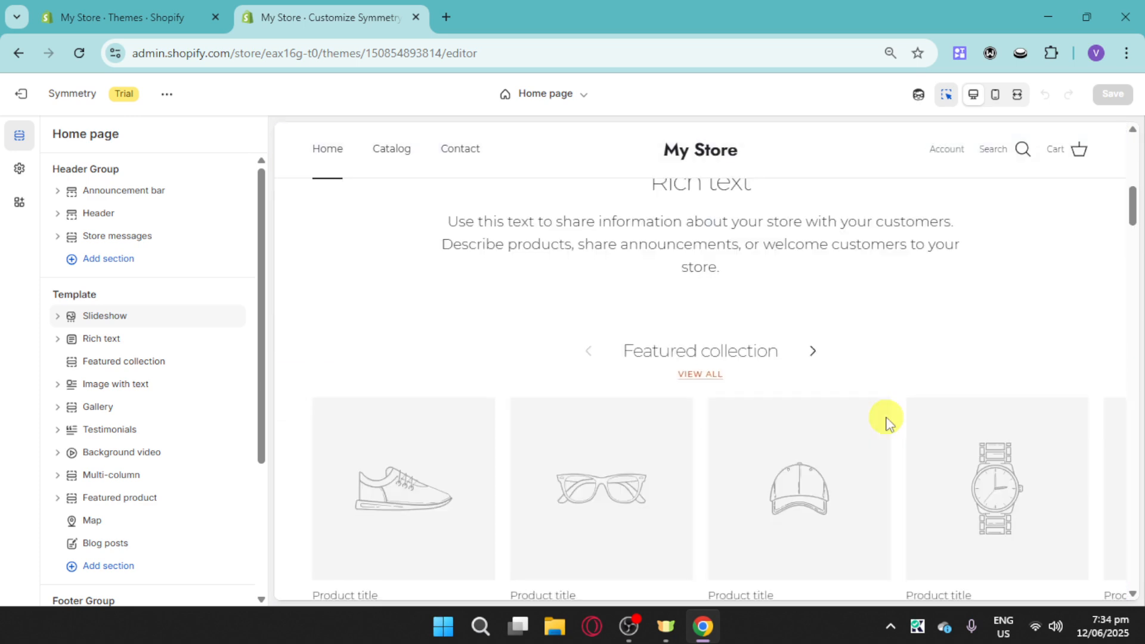
{"action": "scroll", "coordinate": [886, 419], "scroll_direction": "down", "scroll_amount": 5}
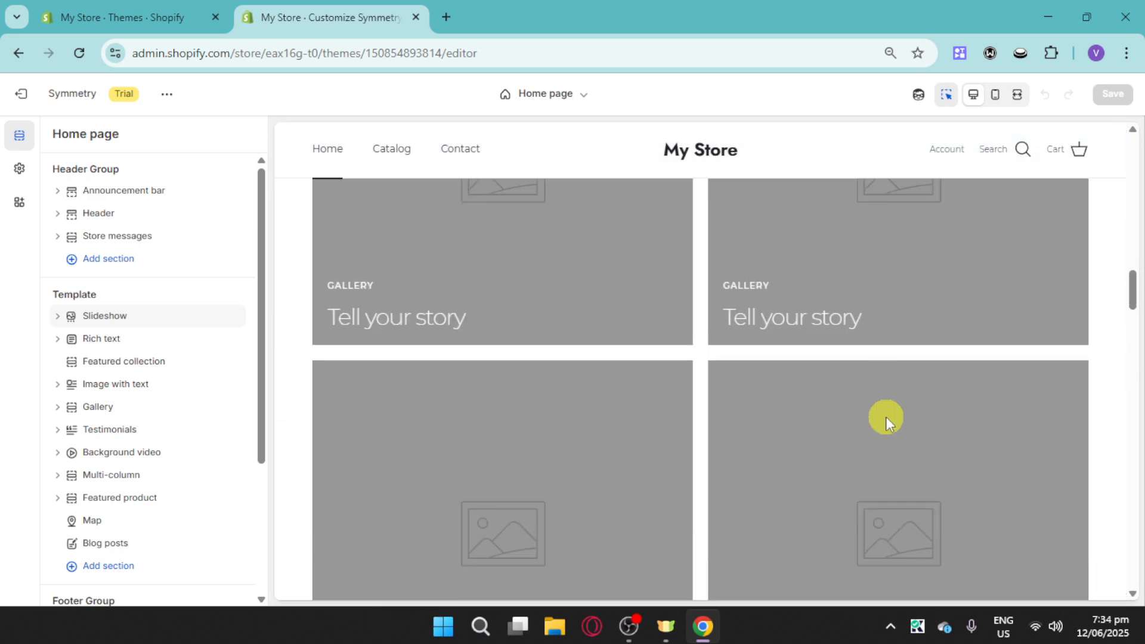
{"action": "scroll", "coordinate": [886, 417], "scroll_direction": "up", "scroll_amount": 15}
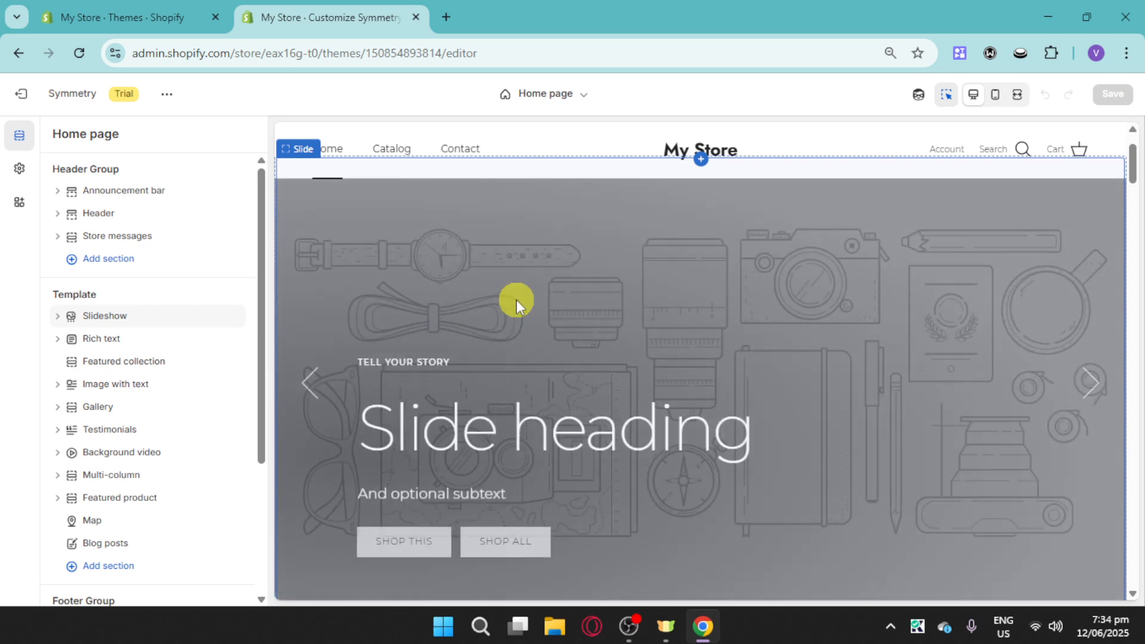
{"action": "left_click", "coordinate": [538, 261]}
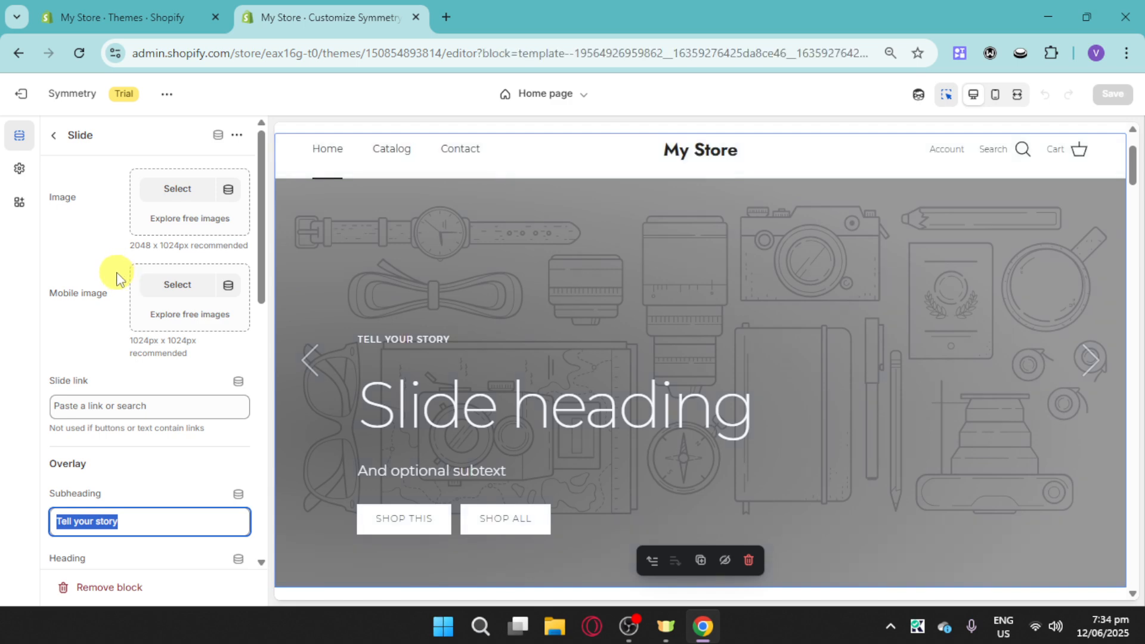
{"action": "left_click", "coordinate": [174, 195]}
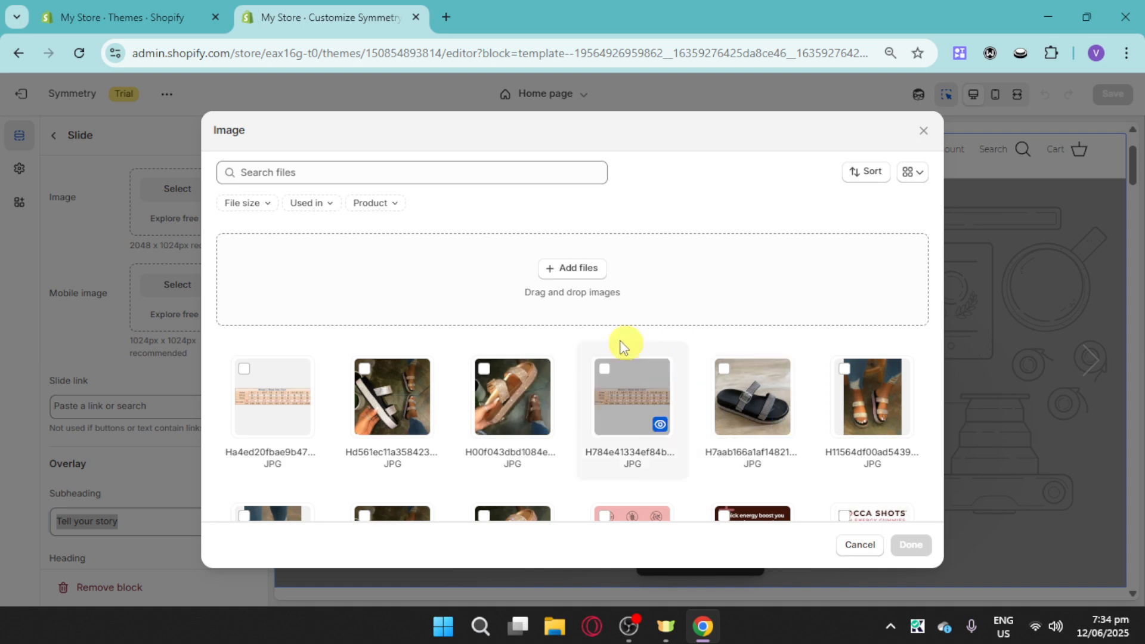
{"action": "left_click", "coordinate": [579, 277]}
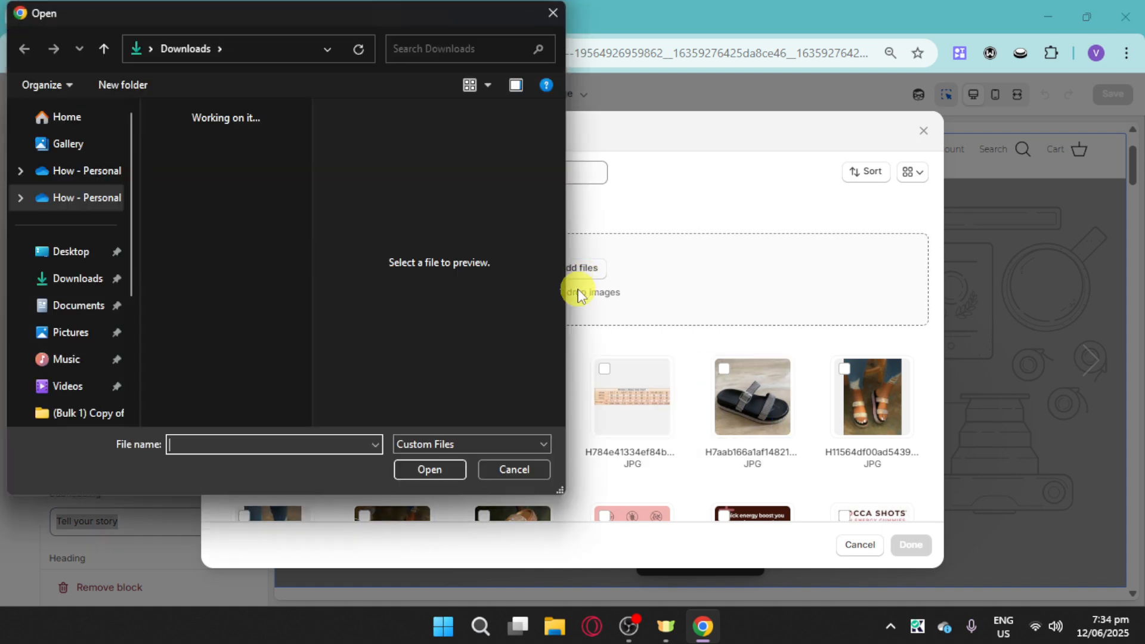
{"action": "scroll", "coordinate": [209, 237], "scroll_direction": "down", "scroll_amount": 5}
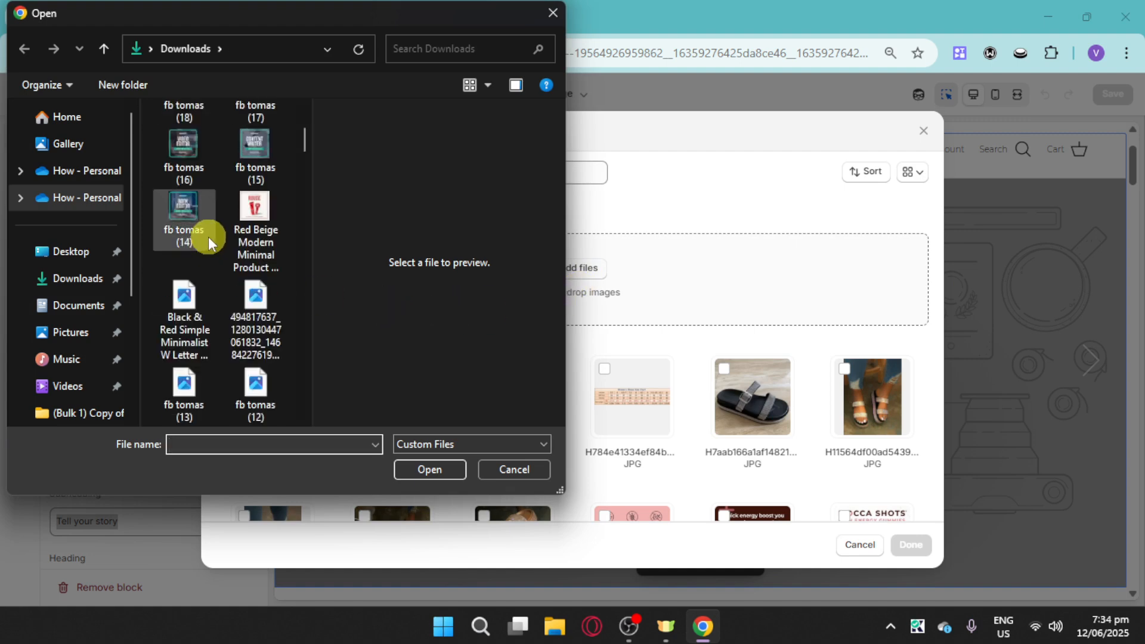
{"action": "left_click", "coordinate": [546, 19]}
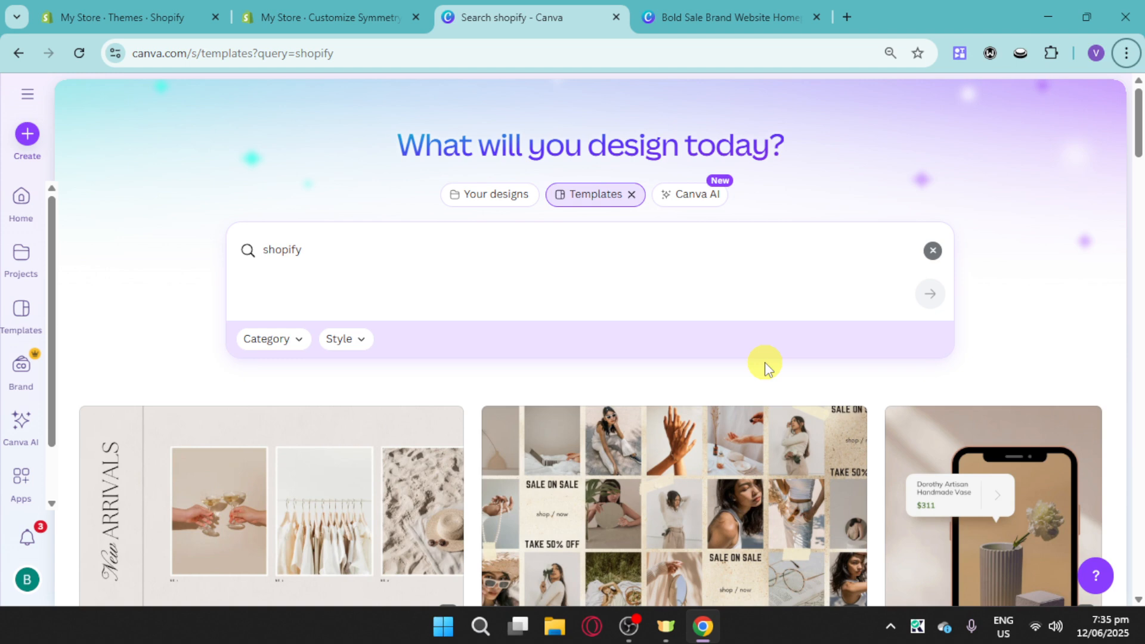
Step: In Canva, browse the "shopify" template results, including the template filters, and open a sale website banner template
{"action": "scroll", "coordinate": [772, 375], "scroll_direction": "down", "scroll_amount": 3}
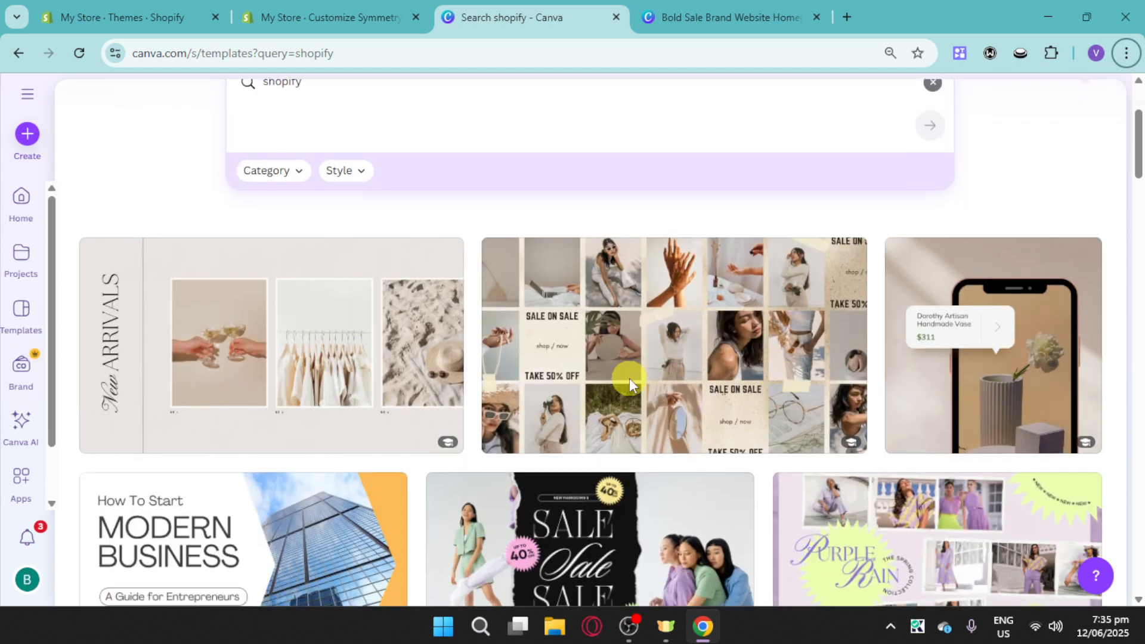
{"action": "scroll", "coordinate": [385, 302], "scroll_direction": "up", "scroll_amount": 2}
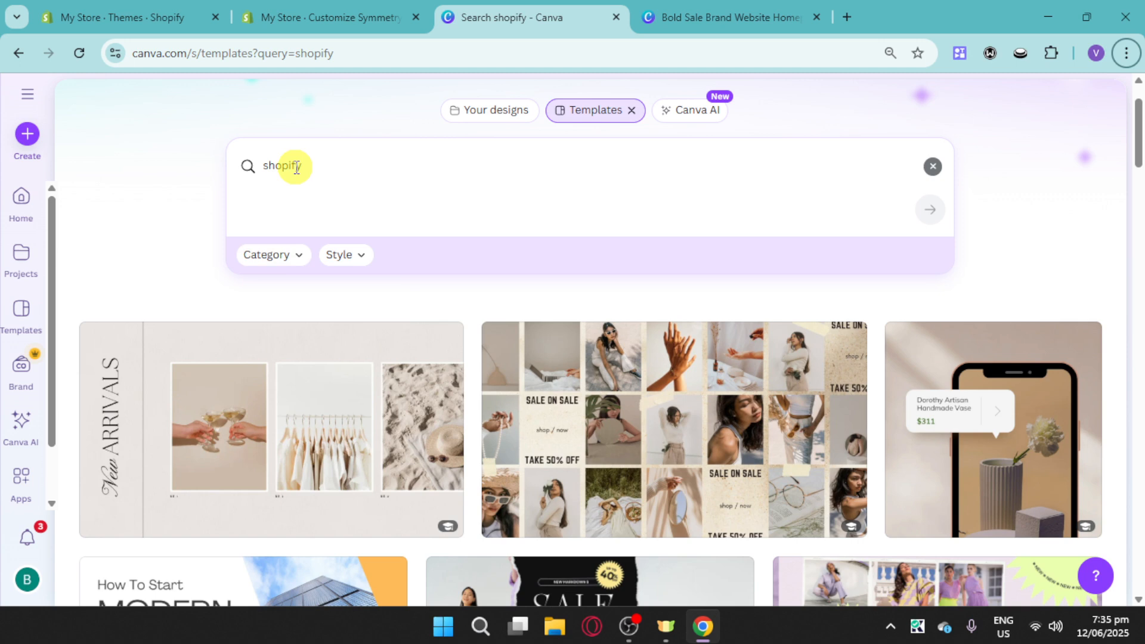
{"action": "left_click", "coordinate": [362, 256]}
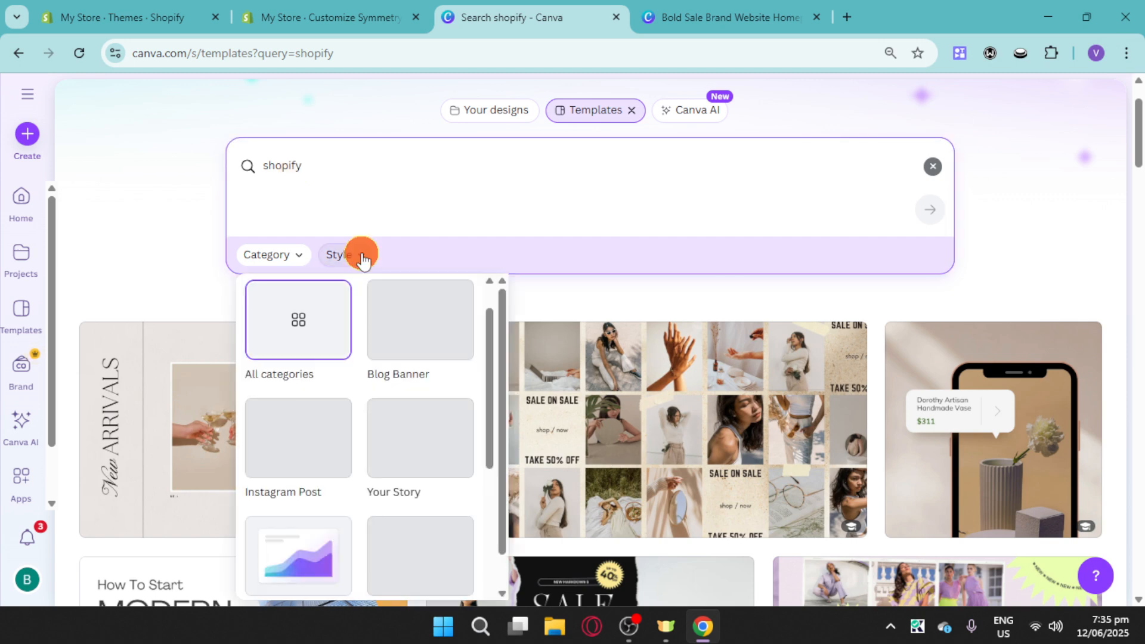
{"action": "scroll", "coordinate": [775, 429], "scroll_direction": "down", "scroll_amount": 4}
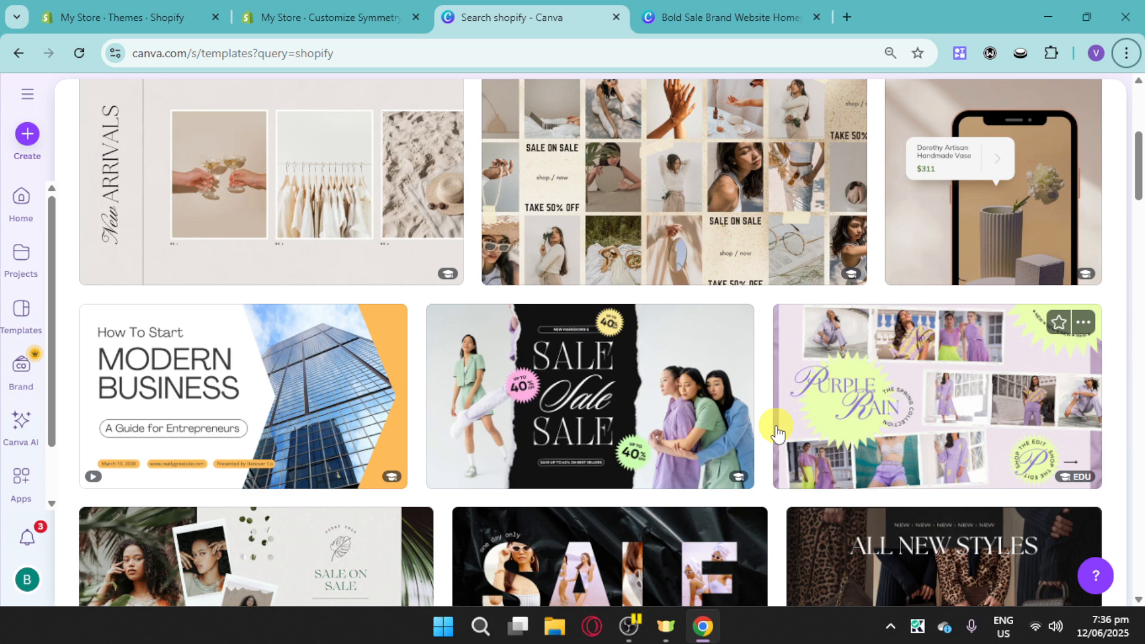
{"action": "left_click", "coordinate": [650, 359]}
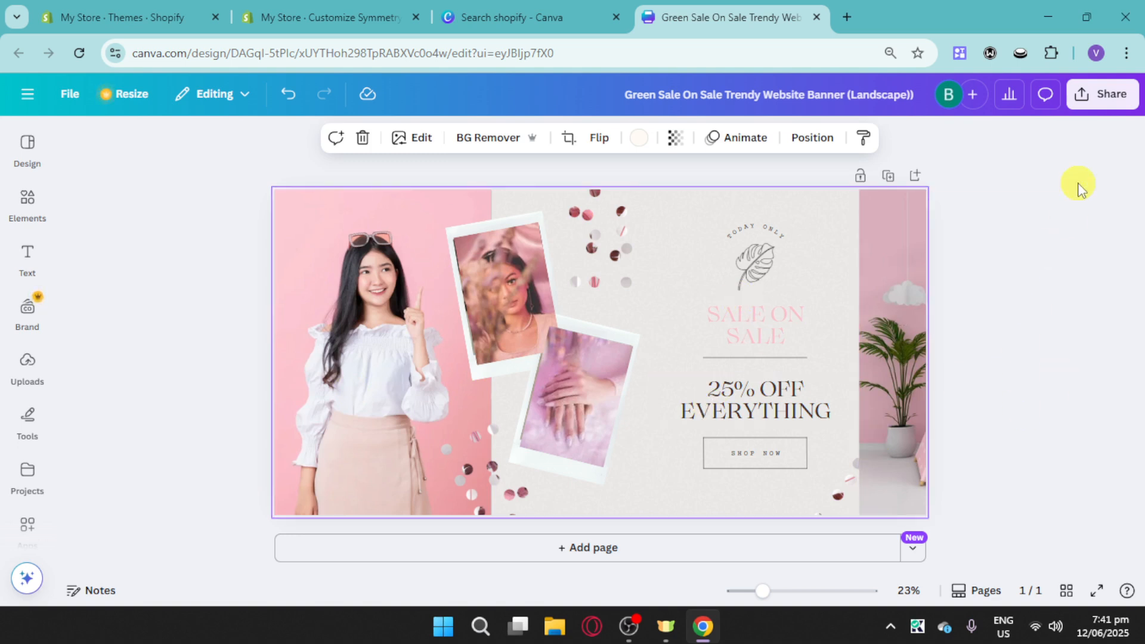
Step: Download the sale website banner design as a PNG at size 1
{"action": "left_click", "coordinate": [1101, 94]}
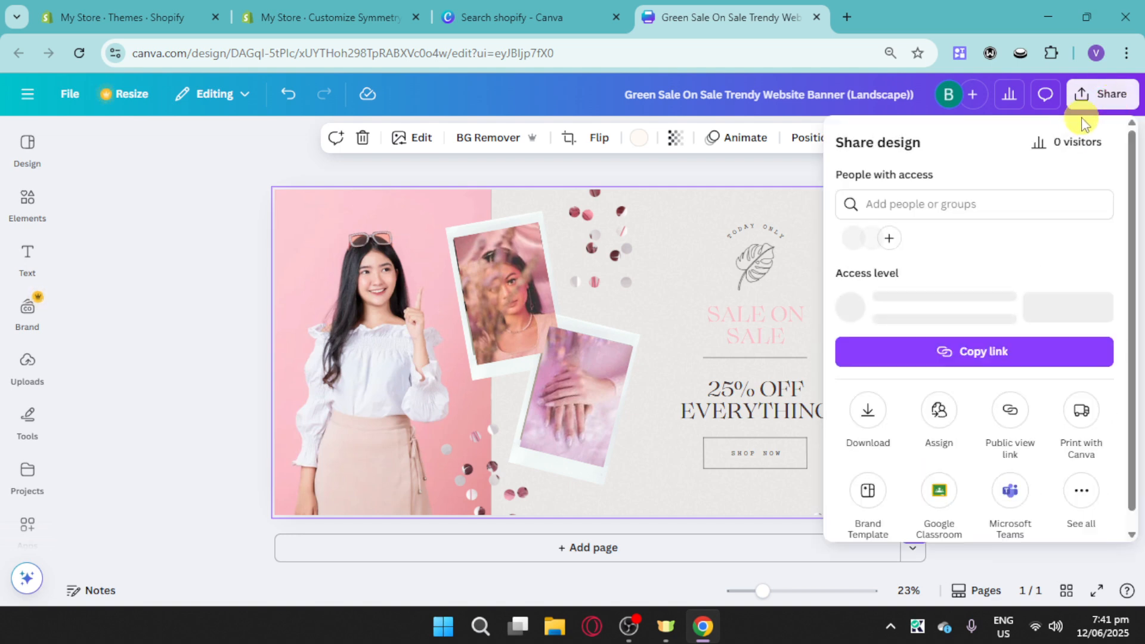
{"action": "left_click", "coordinate": [868, 412]}
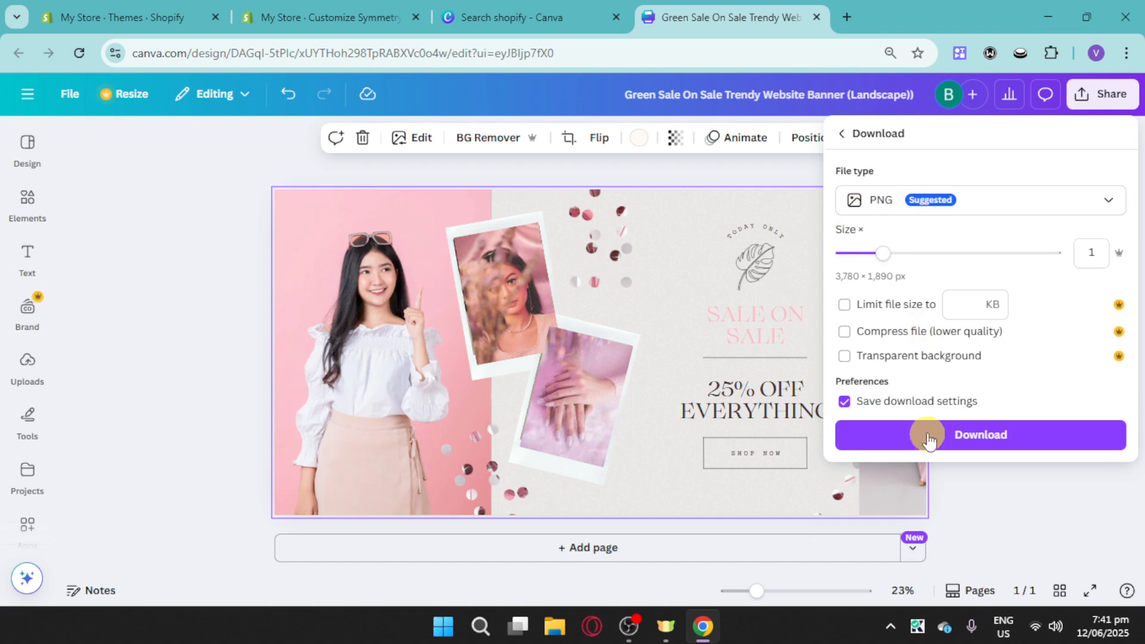
{"action": "left_click", "coordinate": [926, 446]}
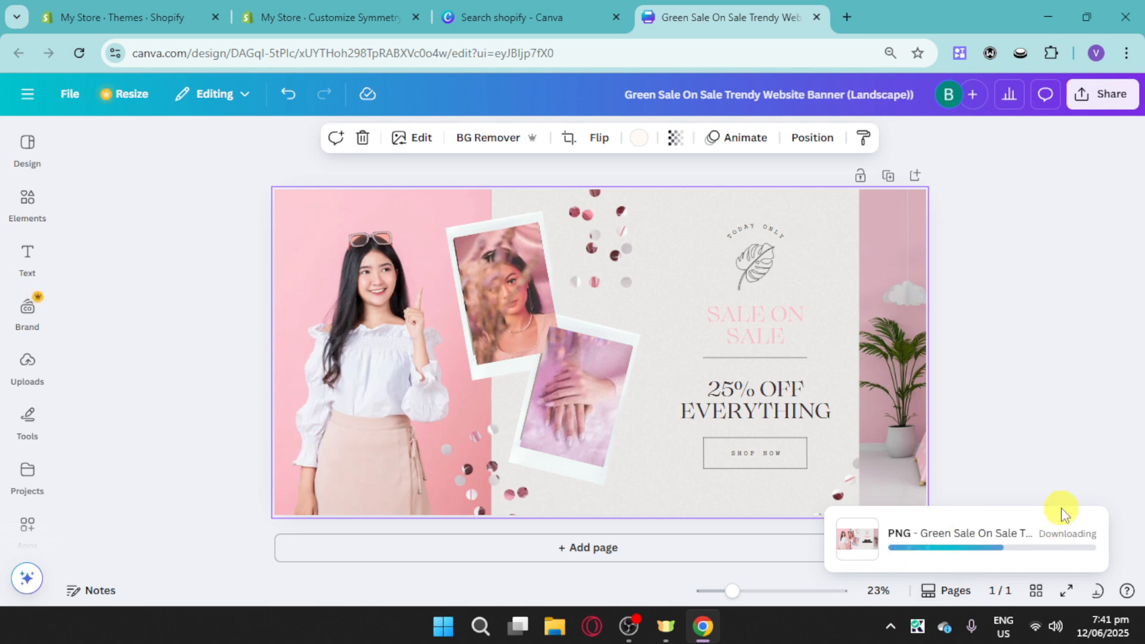
Step: Switch to the Shopify theme editor, upload the downloaded banner PNG and apply it as the slide's image
{"action": "left_click", "coordinate": [350, 9]}
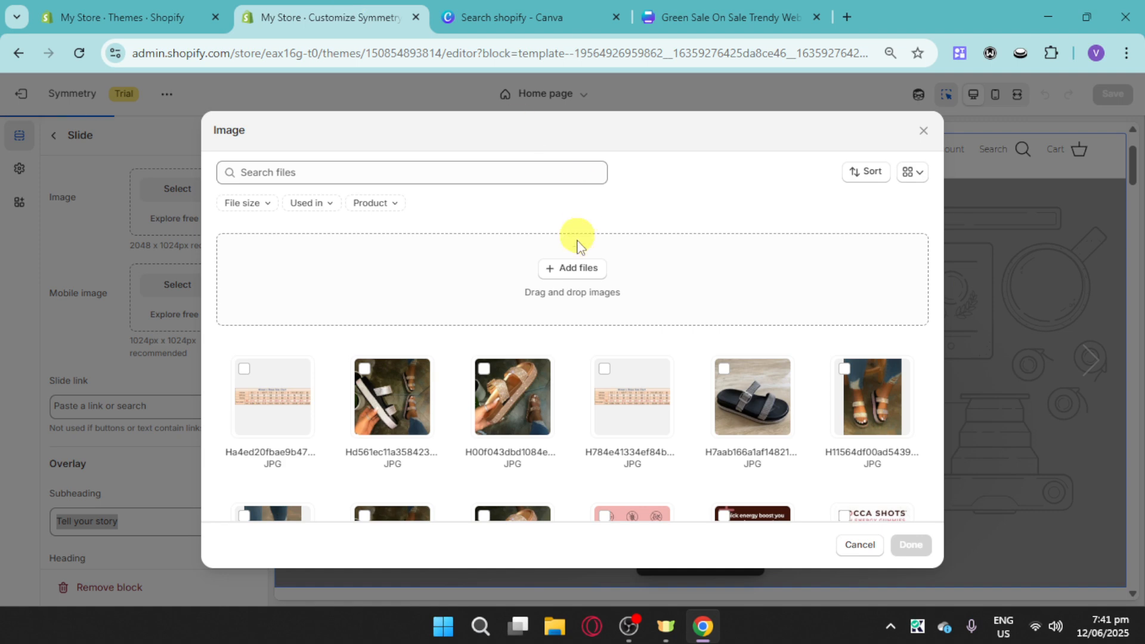
{"action": "left_click", "coordinate": [610, 269]}
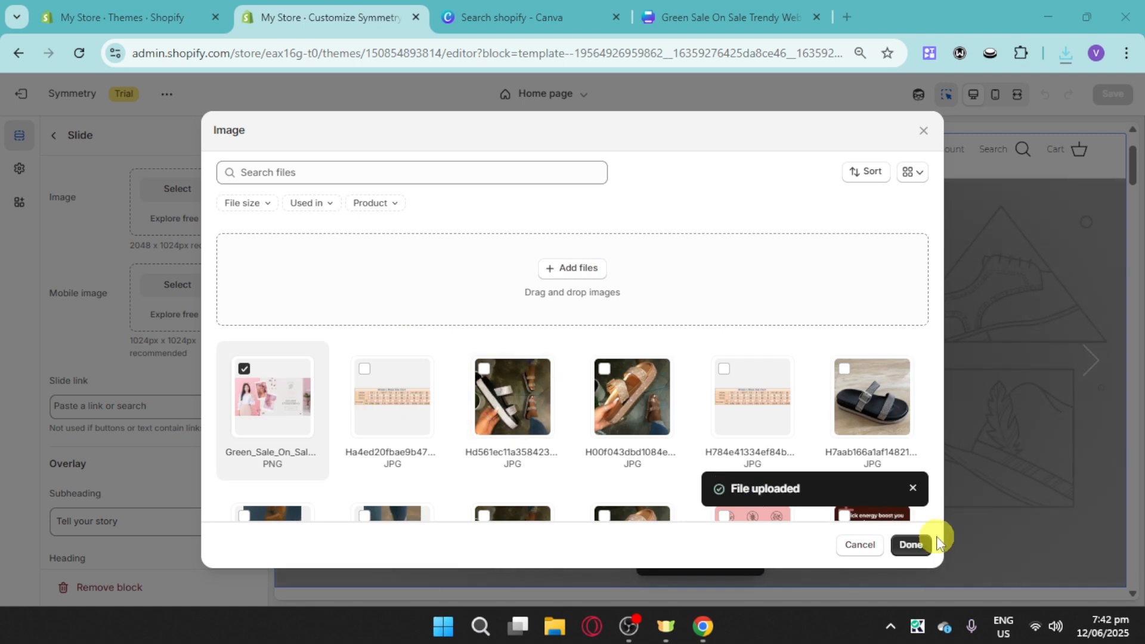
{"action": "left_click", "coordinate": [913, 547]}
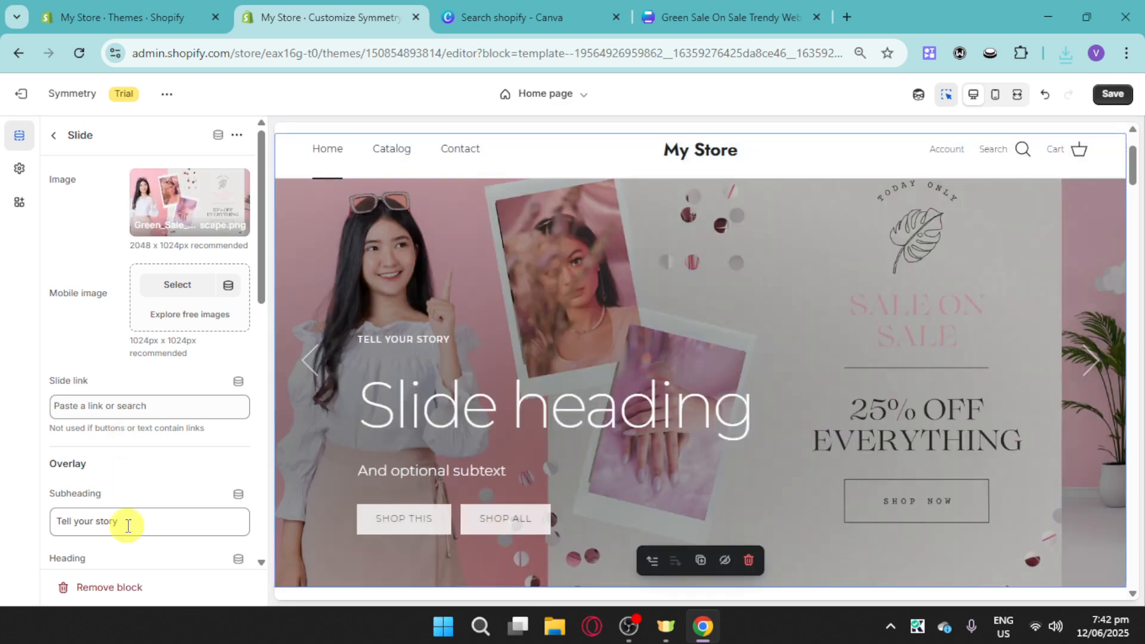
Step: Set the slide's subheading to "sale now" and its heading to "25 % off everything"
{"action": "triple_click", "coordinate": [128, 522]}
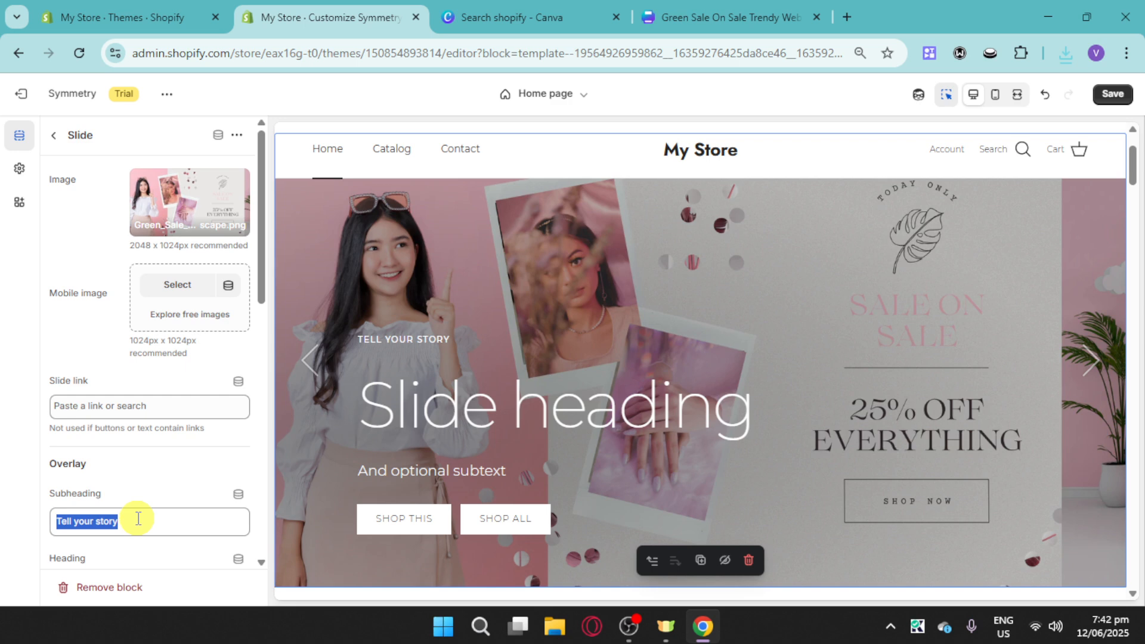
{"action": "type", "text": "sale now"}
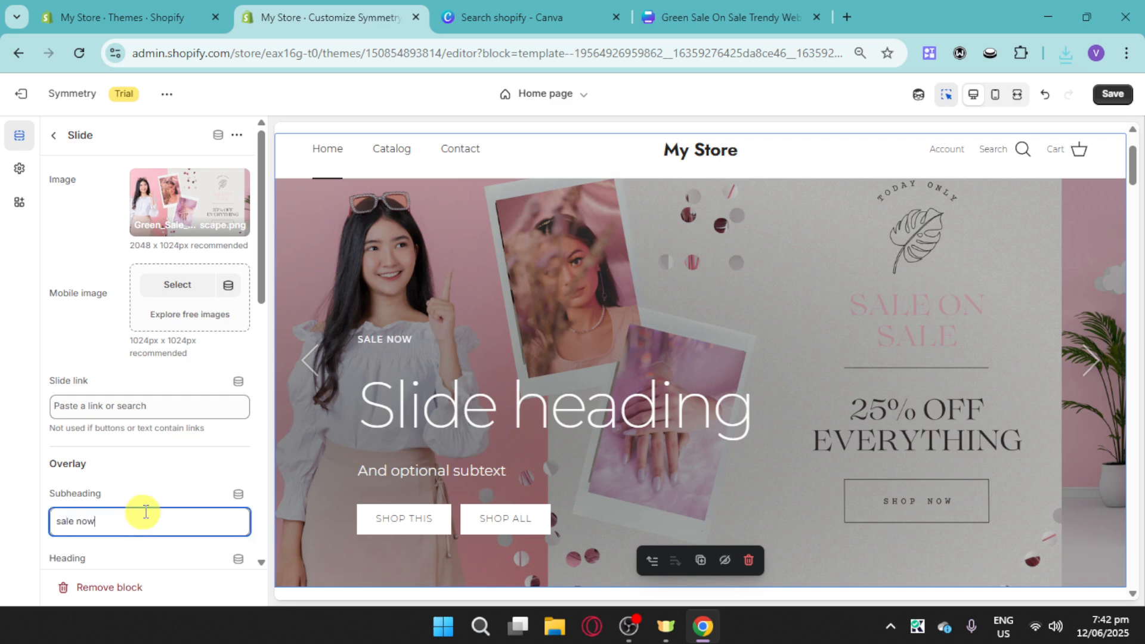
{"action": "scroll", "coordinate": [146, 507], "scroll_direction": "down", "scroll_amount": 1}
{"action": "scroll", "coordinate": [154, 500], "scroll_direction": "down", "scroll_amount": 2}
{"action": "left_click", "coordinate": [129, 417]}
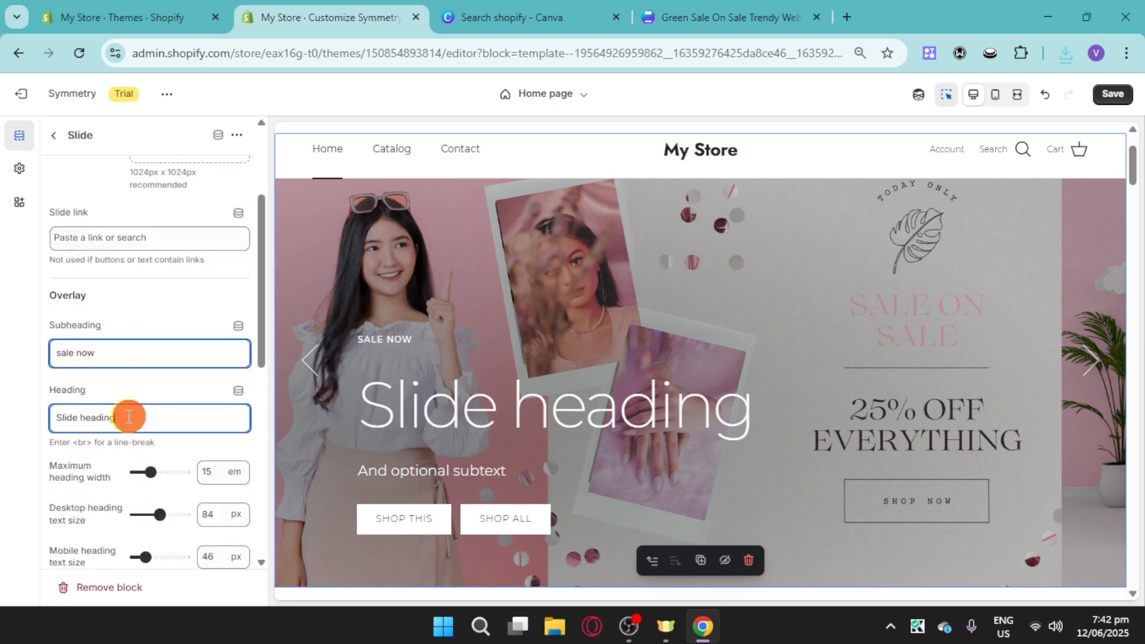
{"action": "triple_click", "coordinate": [129, 417]}
{"action": "type", "text": "25 % off everything"}
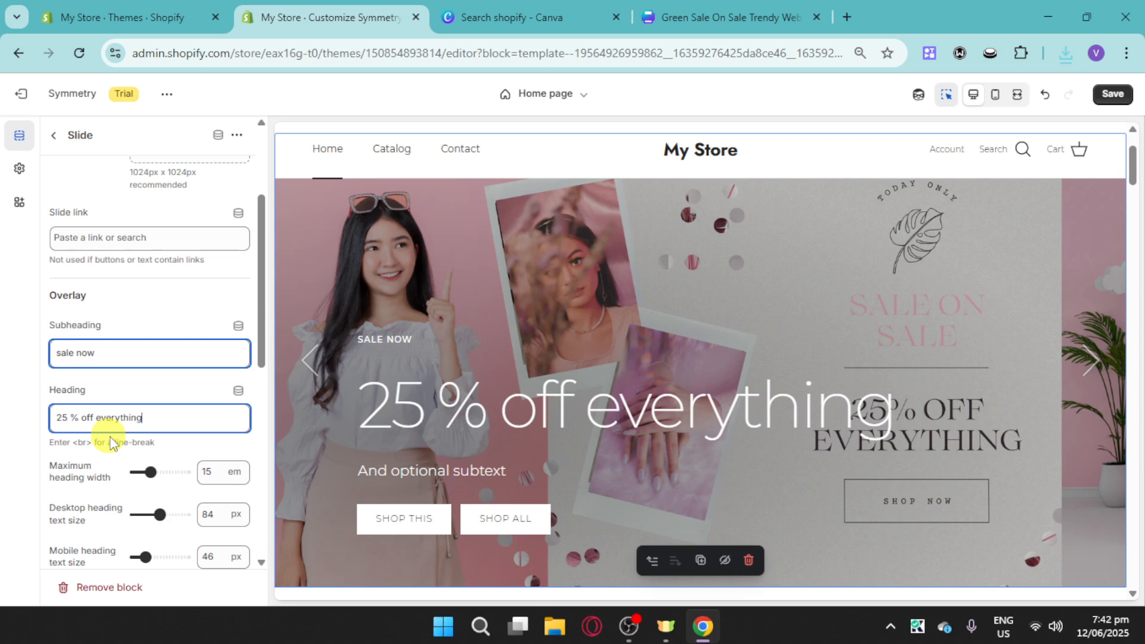
Step: Clear the slide's optional subtext and check the button label and link settings
{"action": "scroll", "coordinate": [111, 442], "scroll_direction": "down", "scroll_amount": 4}
{"action": "triple_click", "coordinate": [159, 452]}
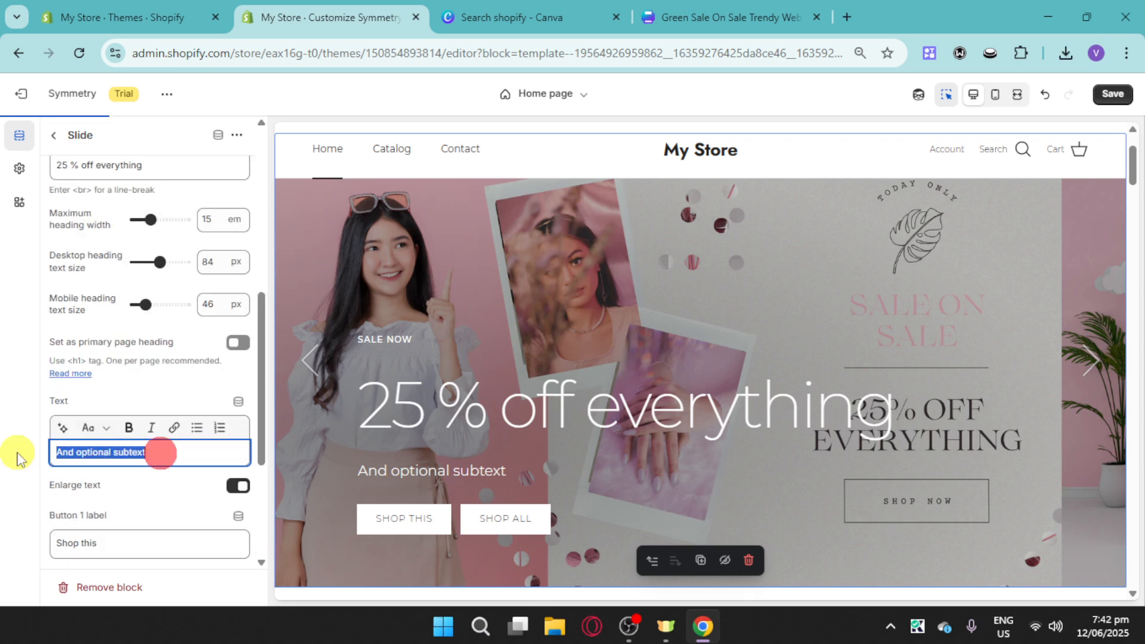
{"action": "key", "text": "BackSpace"}
{"action": "scroll", "coordinate": [115, 503], "scroll_direction": "down", "scroll_amount": 3}
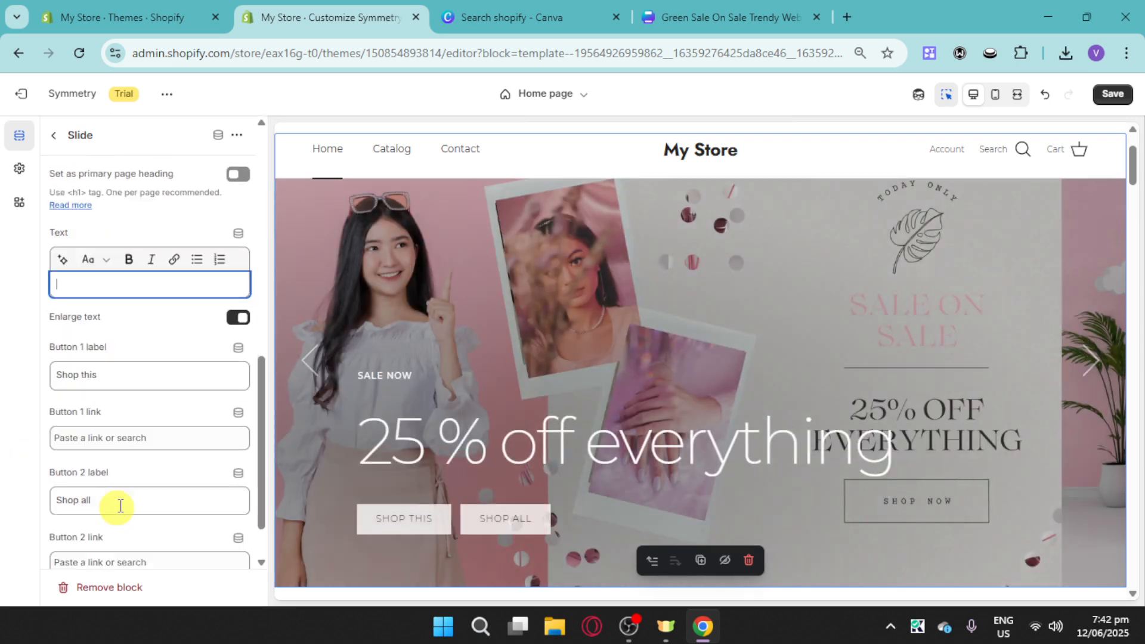
{"action": "scroll", "coordinate": [139, 374], "scroll_direction": "down", "scroll_amount": 1}
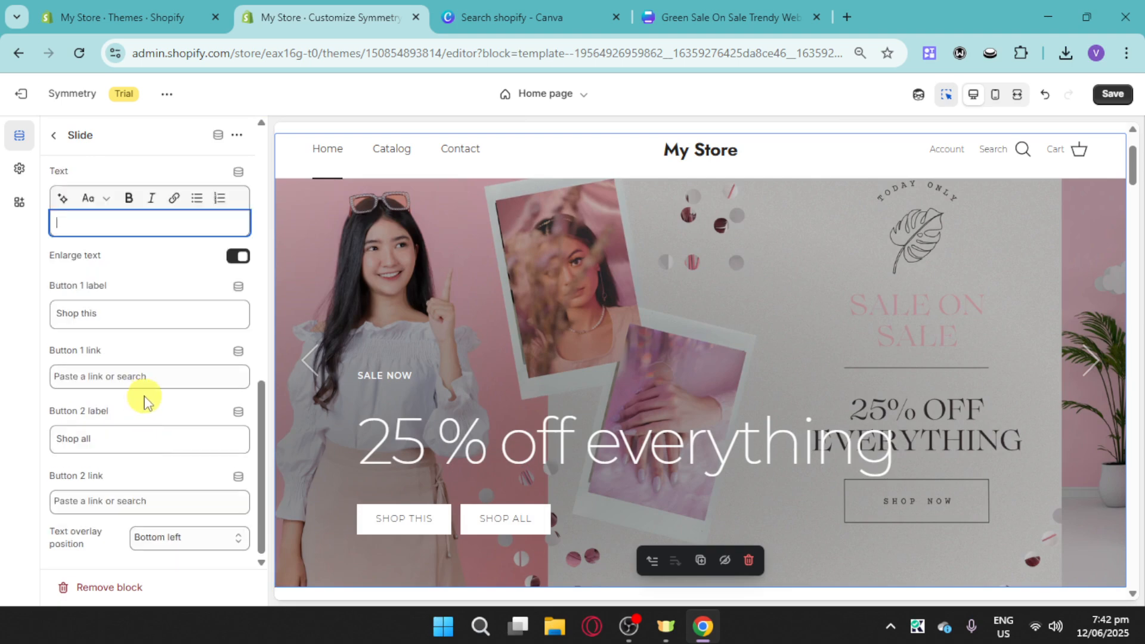
Step: Change the heading of the Rich text section below the slideshow to "Sale on heels"
{"action": "scroll", "coordinate": [746, 408], "scroll_direction": "down", "scroll_amount": 4}
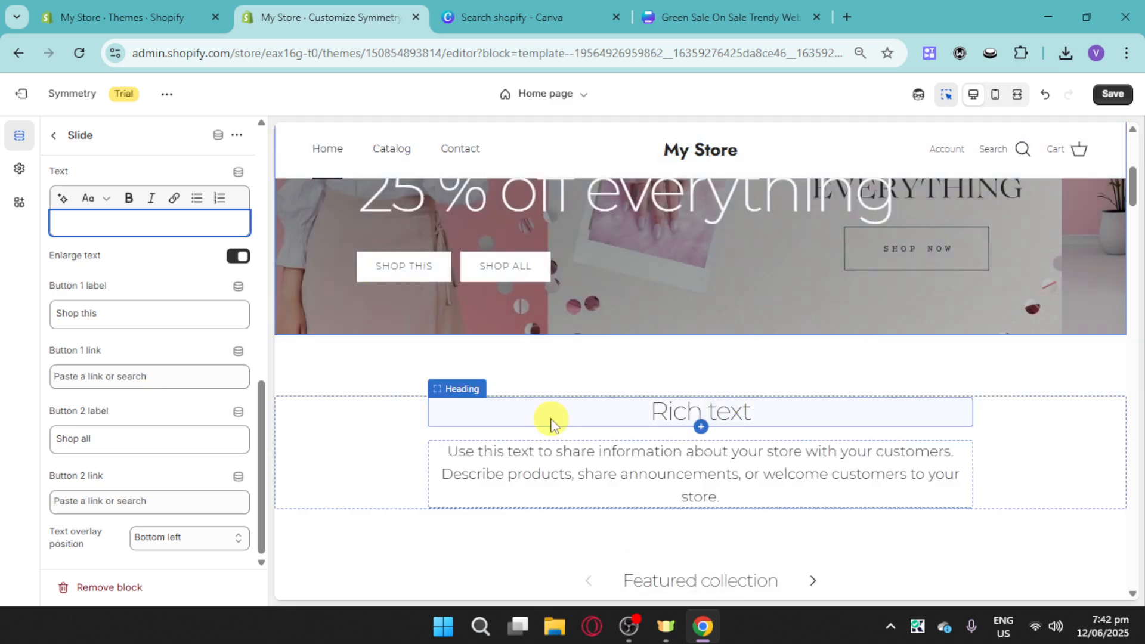
{"action": "scroll", "coordinate": [582, 492], "scroll_direction": "down", "scroll_amount": 1}
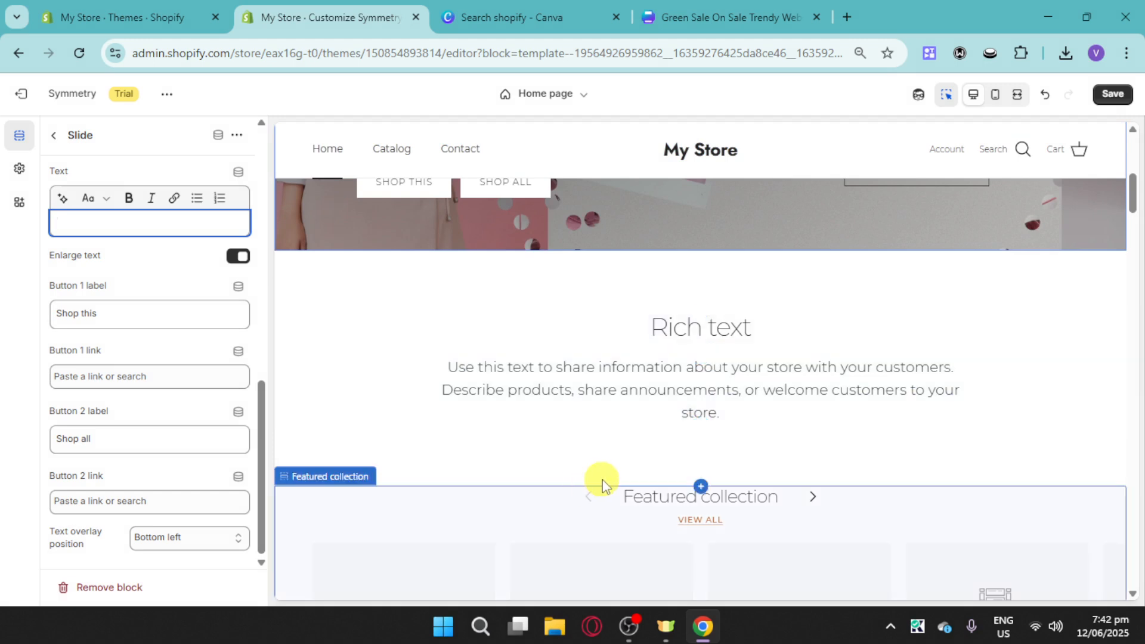
{"action": "left_click", "coordinate": [708, 328]}
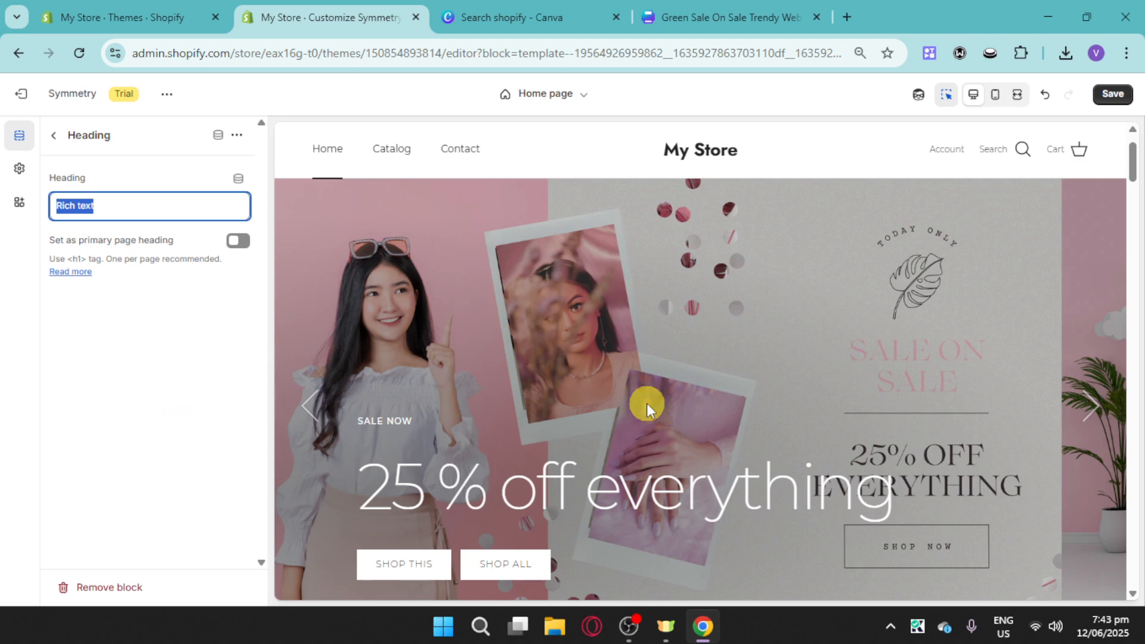
{"action": "scroll", "coordinate": [647, 405], "scroll_direction": "down", "scroll_amount": 5}
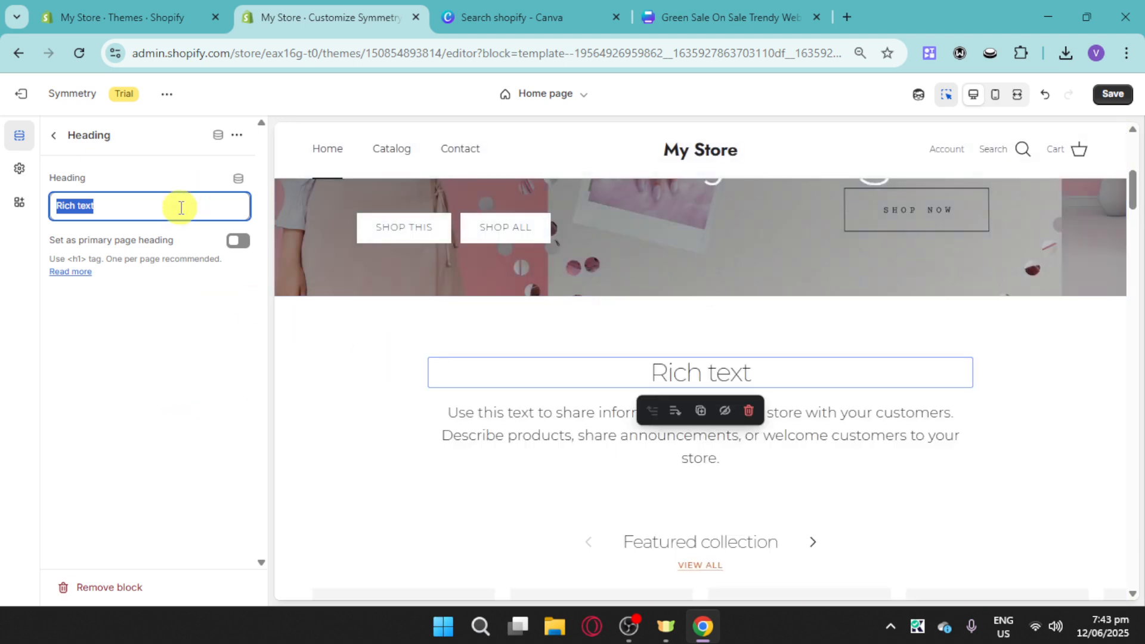
{"action": "type", "text": "S"}
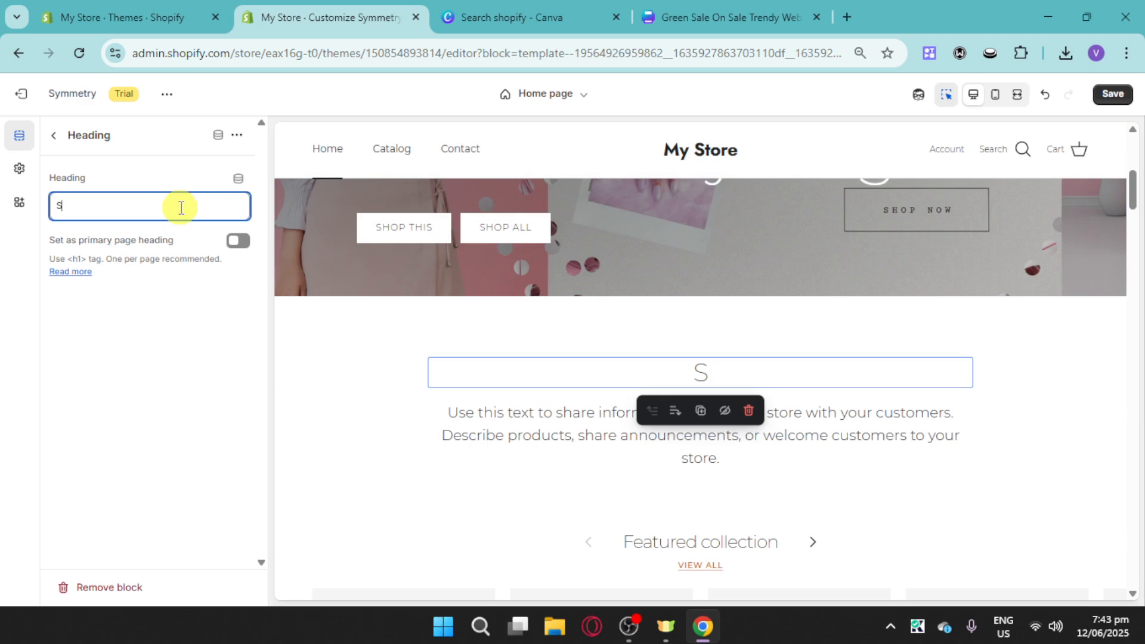
{"action": "type", "text": "ale on heels"}
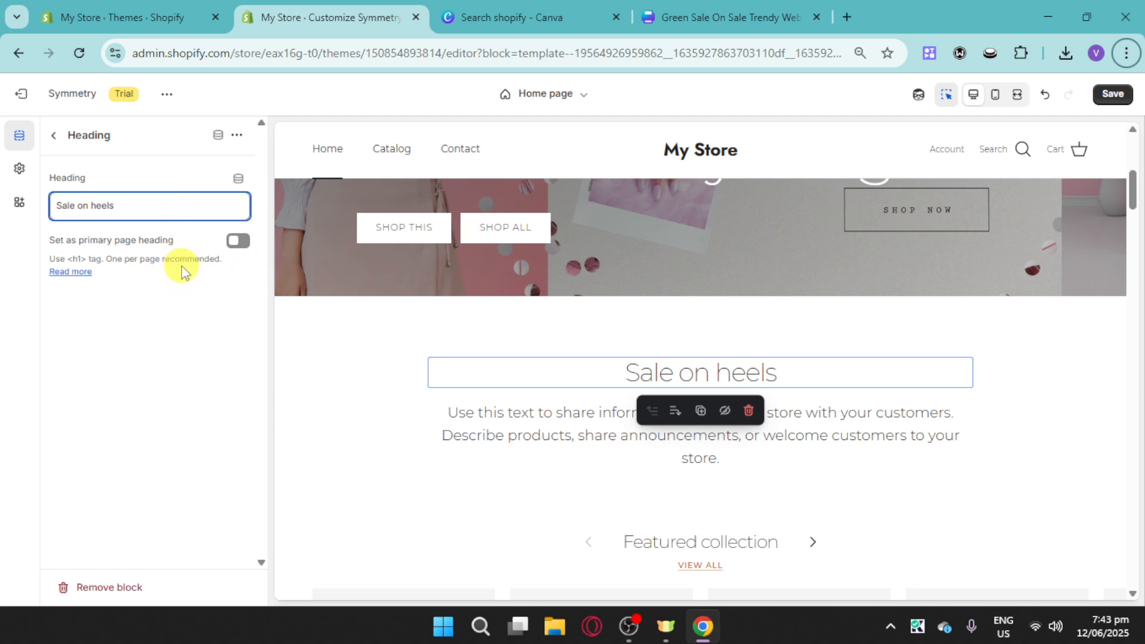
Step: Assign the "Home page" collection to the Featured collection section
{"action": "scroll", "coordinate": [490, 477], "scroll_direction": "down", "scroll_amount": 3}
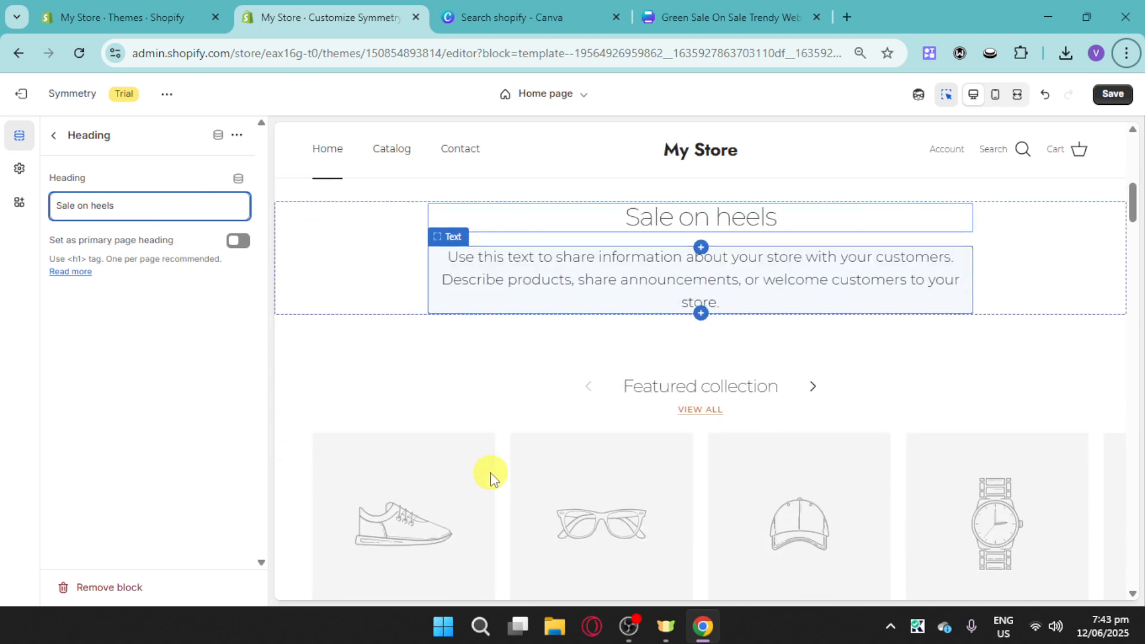
{"action": "scroll", "coordinate": [491, 477], "scroll_direction": "down", "scroll_amount": 2}
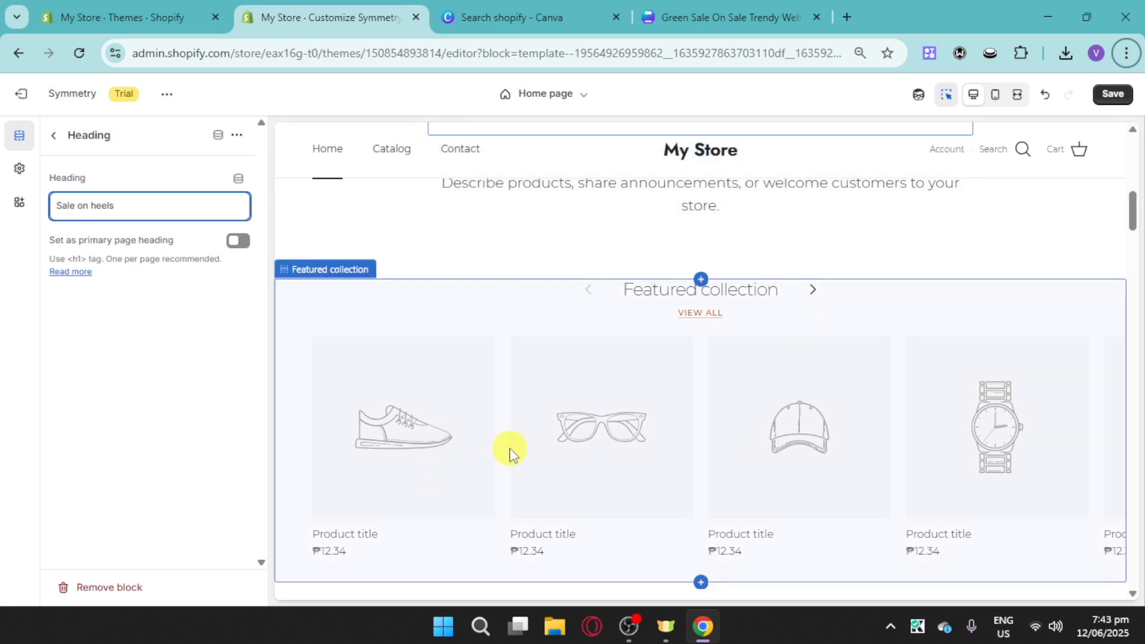
{"action": "left_click", "coordinate": [462, 367]}
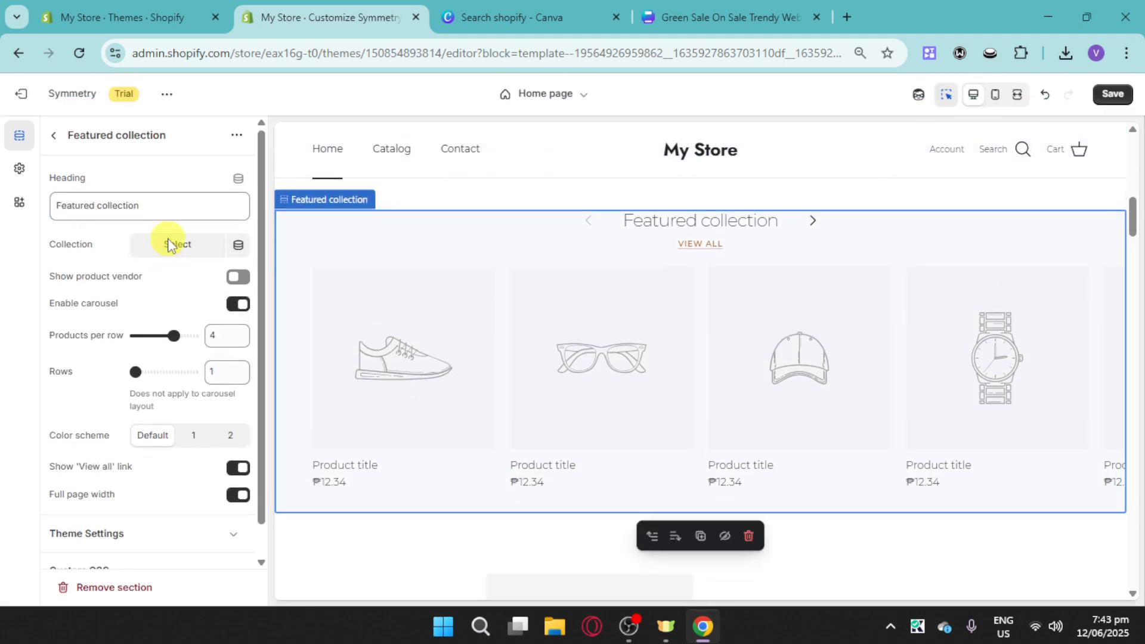
{"action": "left_click", "coordinate": [171, 244]}
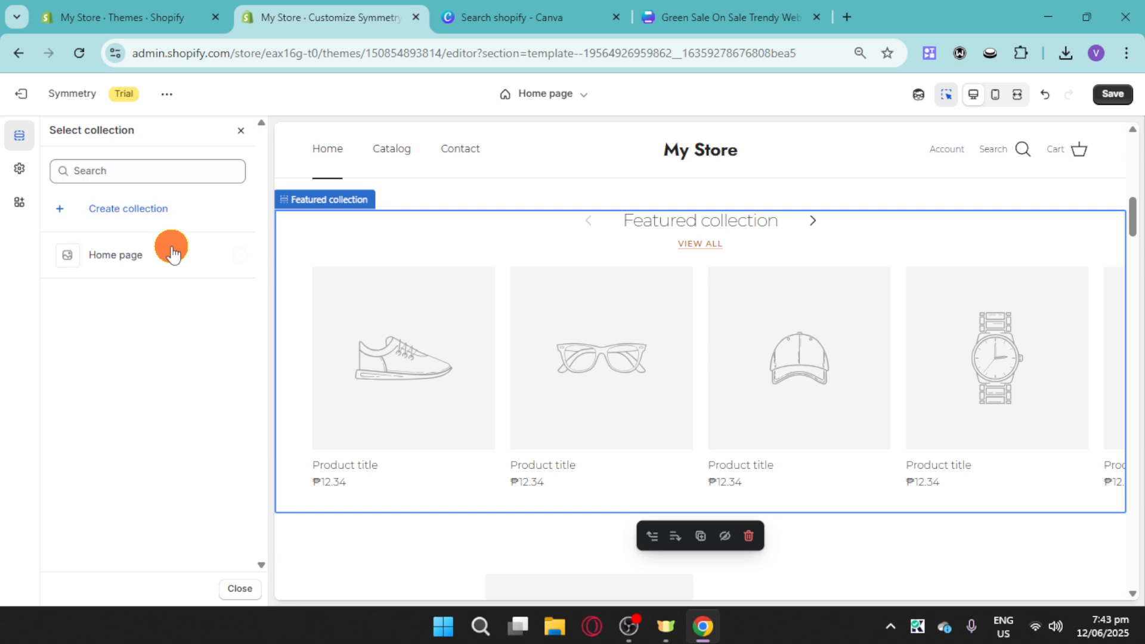
{"action": "left_click", "coordinate": [155, 256]}
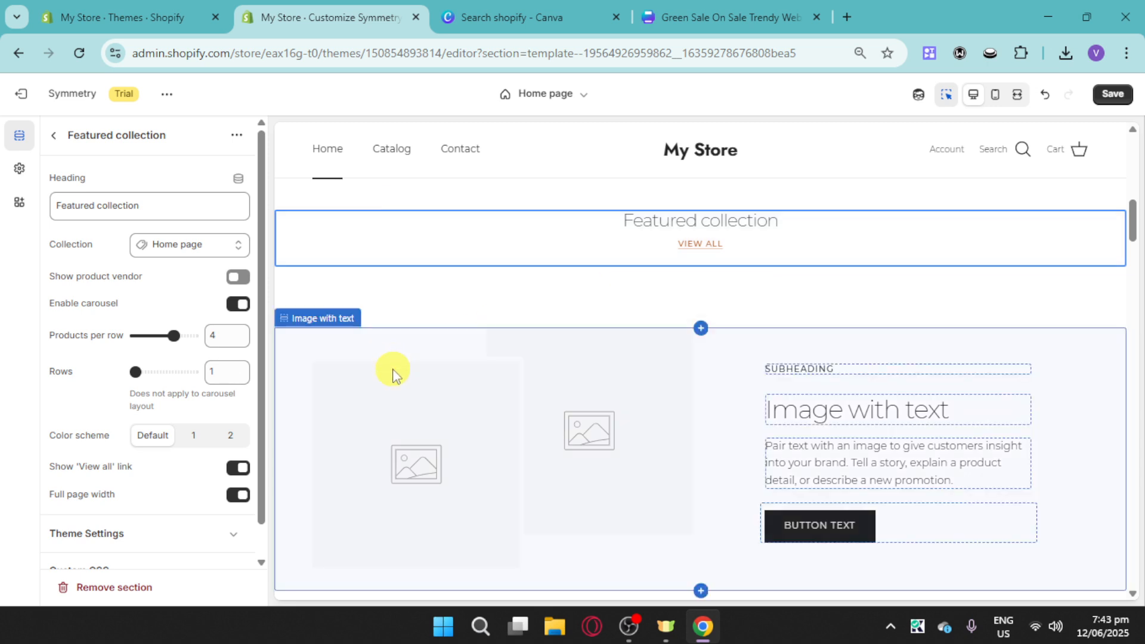
Step: Review the remaining home page sections and remove the Testimonials section from the template
{"action": "scroll", "coordinate": [618, 428], "scroll_direction": "down", "scroll_amount": 7}
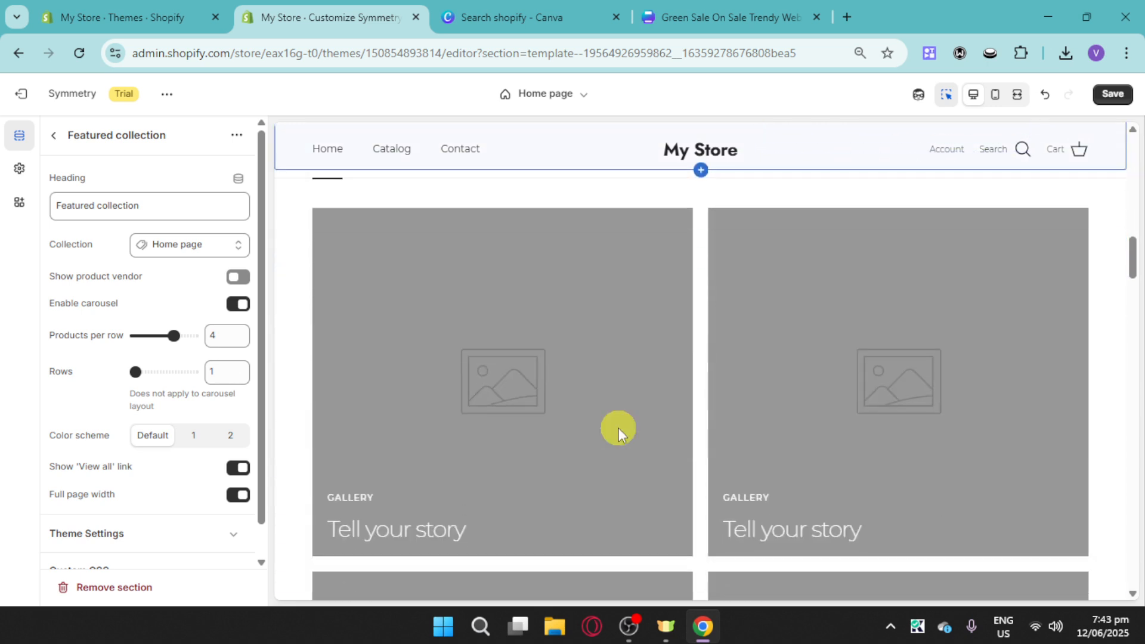
{"action": "scroll", "coordinate": [655, 428], "scroll_direction": "down", "scroll_amount": 5}
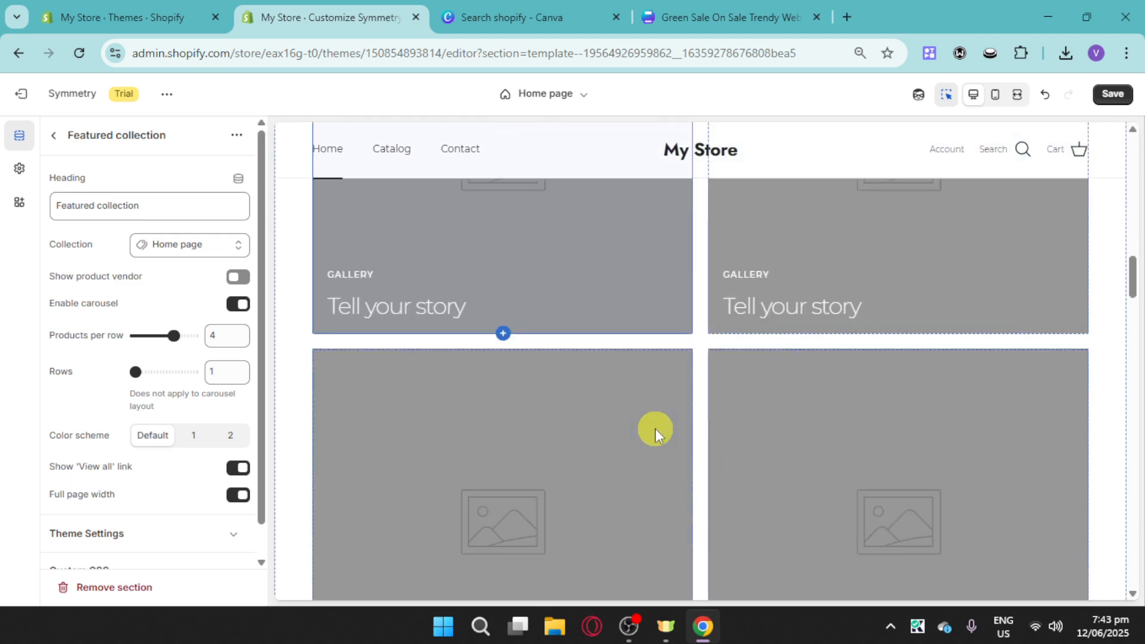
{"action": "scroll", "coordinate": [655, 429], "scroll_direction": "down", "scroll_amount": 3}
{"action": "scroll", "coordinate": [657, 430], "scroll_direction": "down", "scroll_amount": 6}
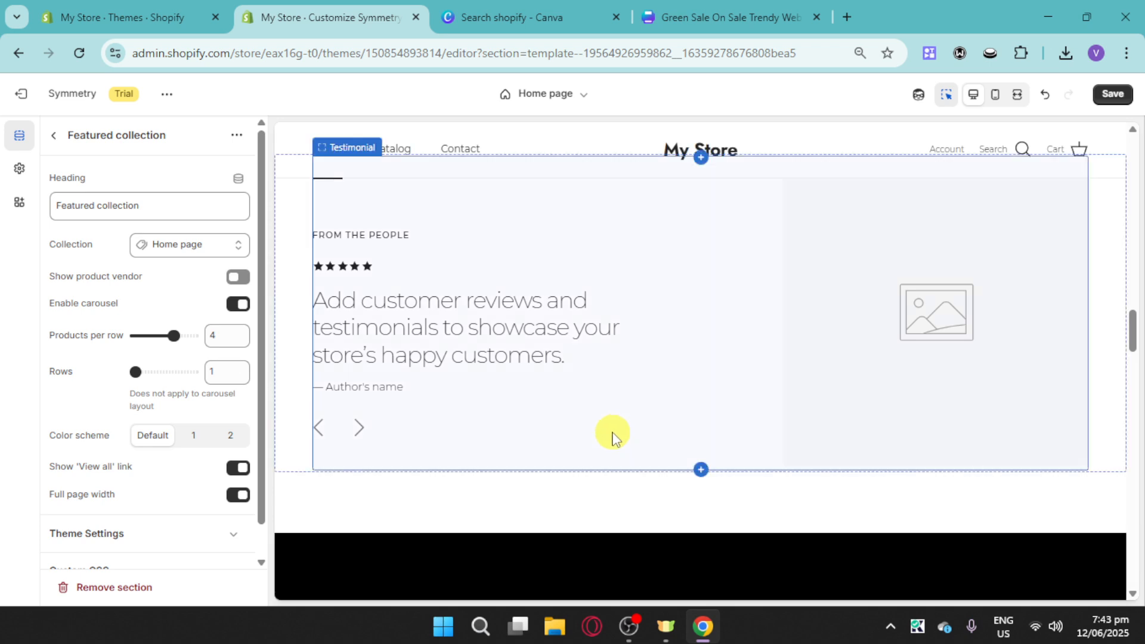
{"action": "left_click", "coordinate": [59, 139]}
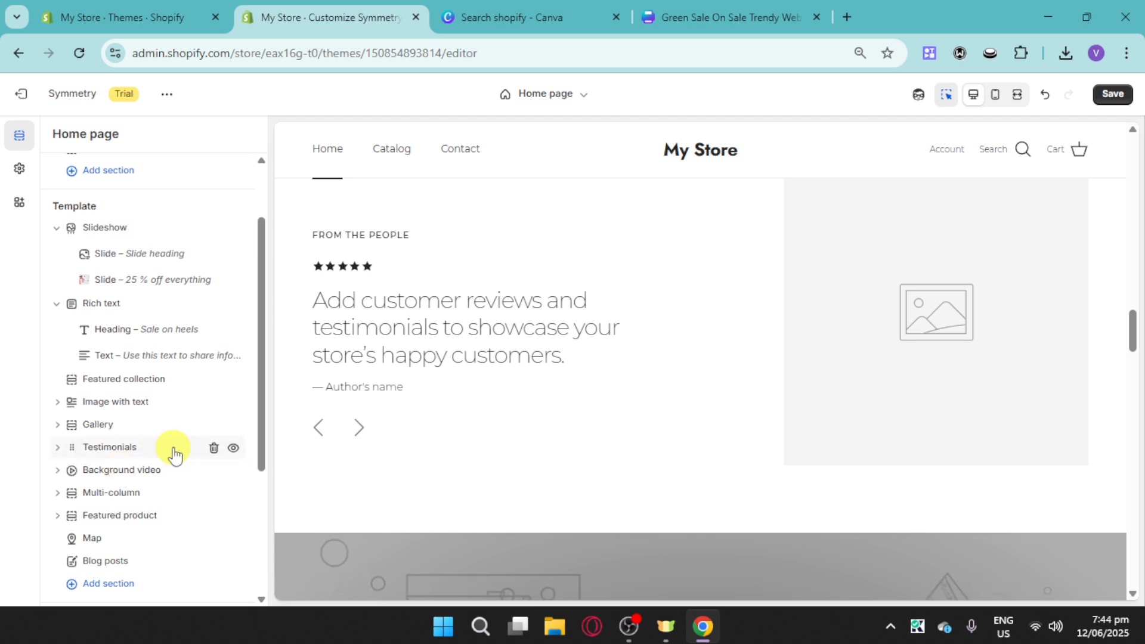
{"action": "left_click", "coordinate": [213, 448]}
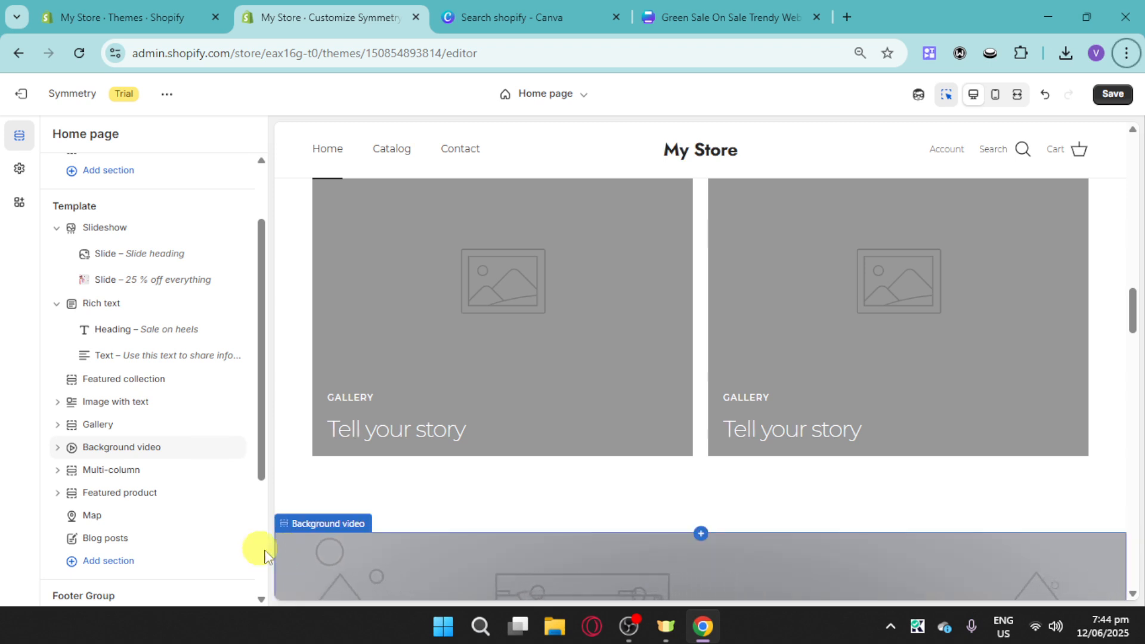
Step: Open the overall theme settings of the Symmetry theme, with the store preview at the slideshow
{"action": "scroll", "coordinate": [662, 477], "scroll_direction": "up", "scroll_amount": 4}
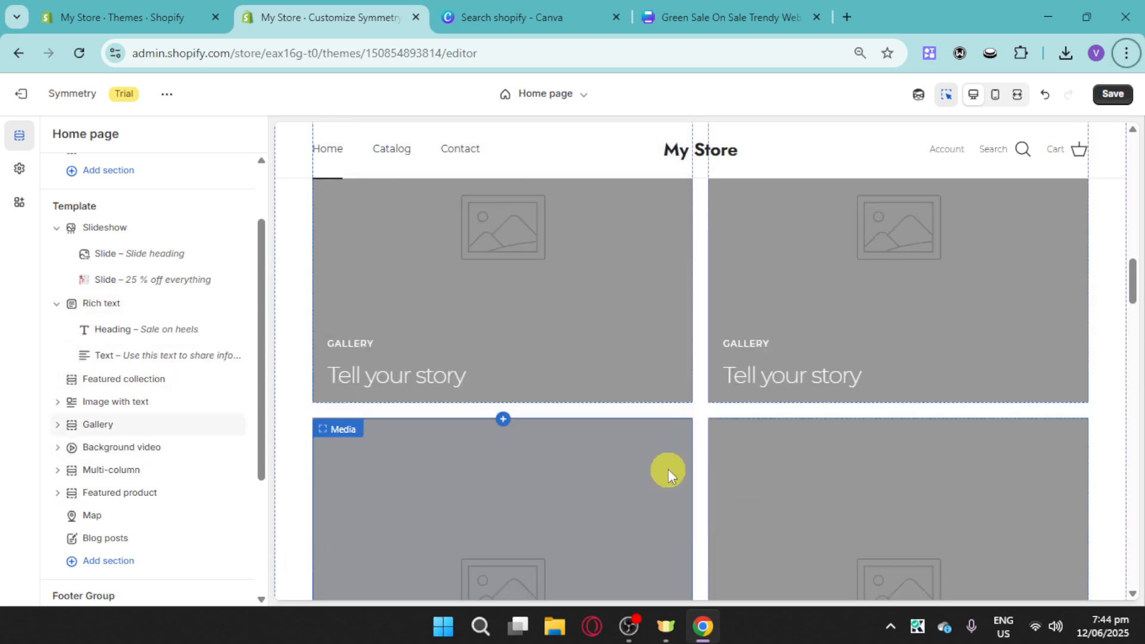
{"action": "scroll", "coordinate": [670, 475], "scroll_direction": "up", "scroll_amount": 3}
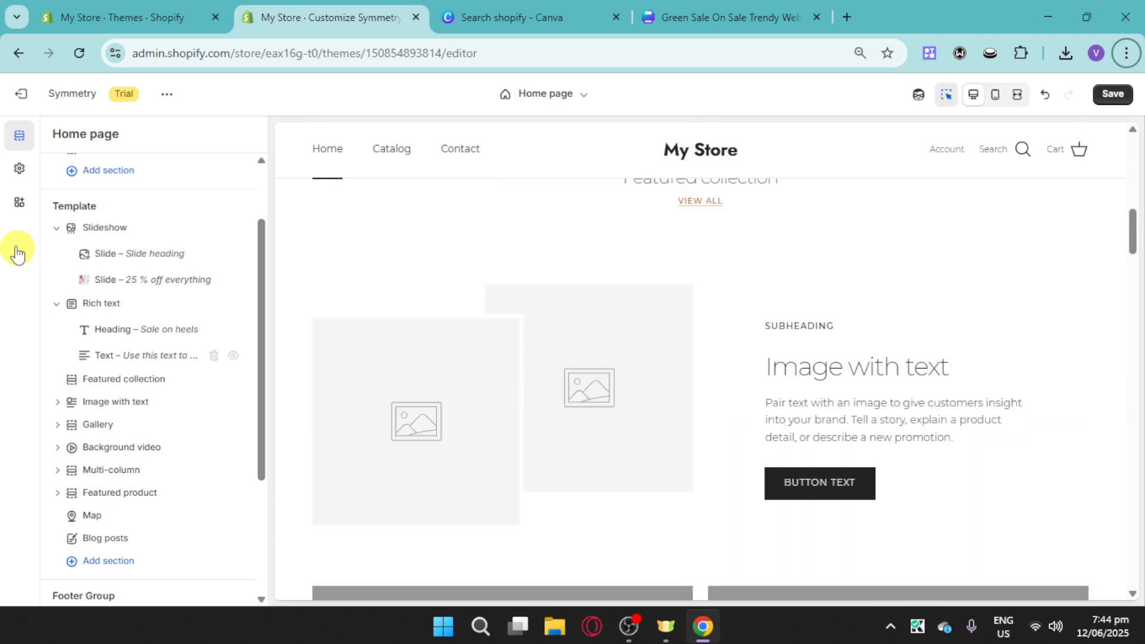
{"action": "left_click", "coordinate": [19, 169]}
{"action": "scroll", "coordinate": [959, 243], "scroll_direction": "up", "scroll_amount": 5}
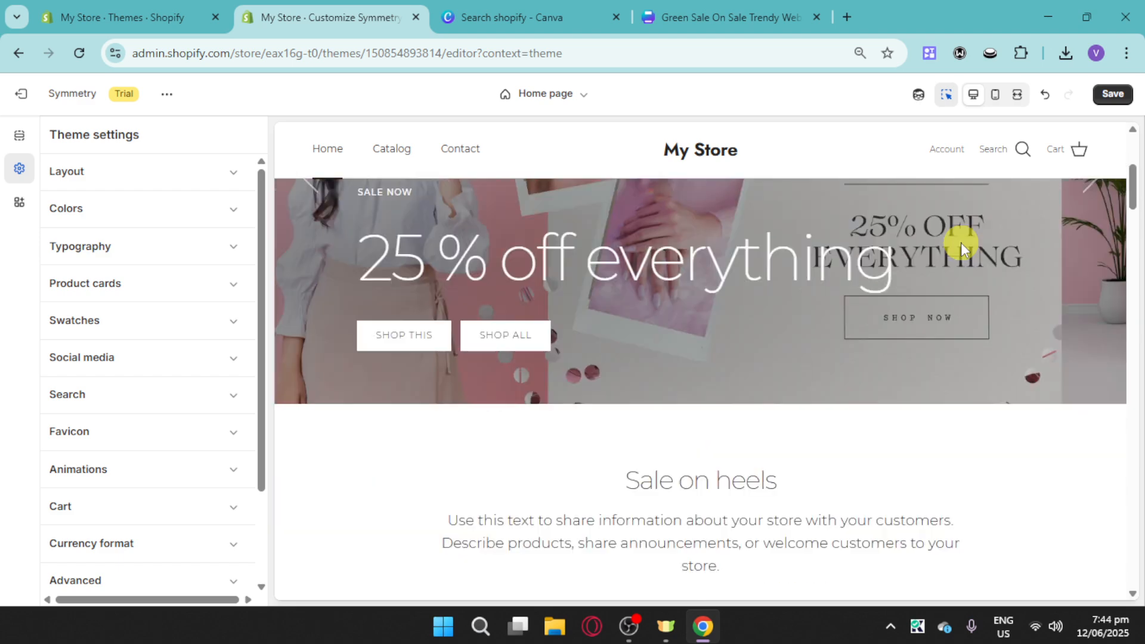
{"action": "scroll", "coordinate": [959, 243], "scroll_direction": "up", "scroll_amount": 3}
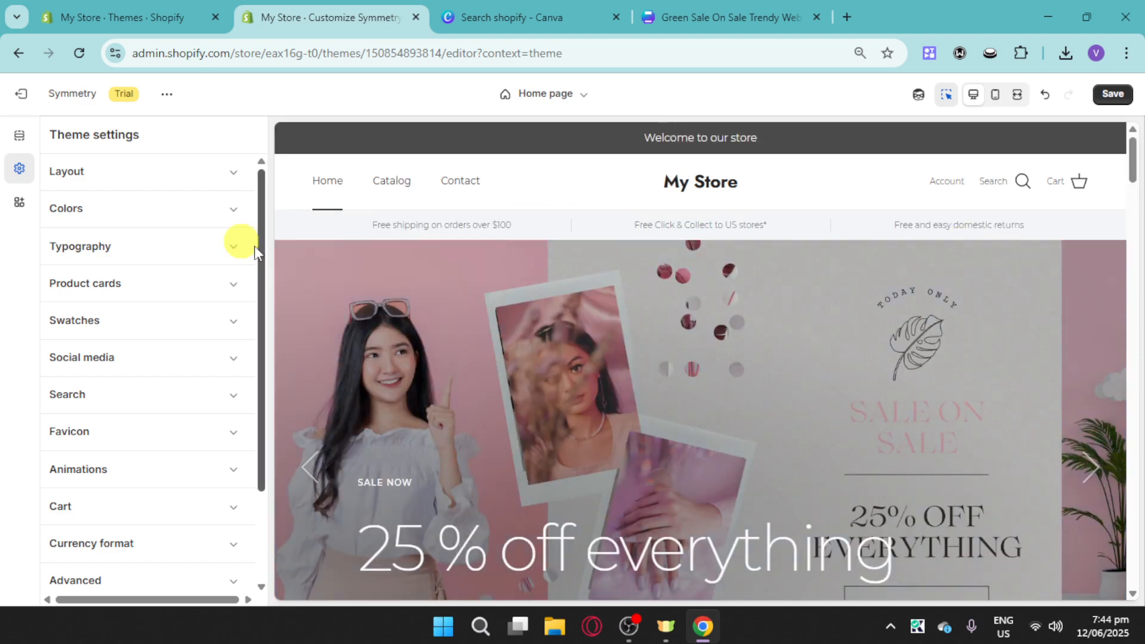
Step: In the theme's color settings, set the secondary buttons' background to the light pink #FFC9C1
{"action": "left_click", "coordinate": [234, 210]}
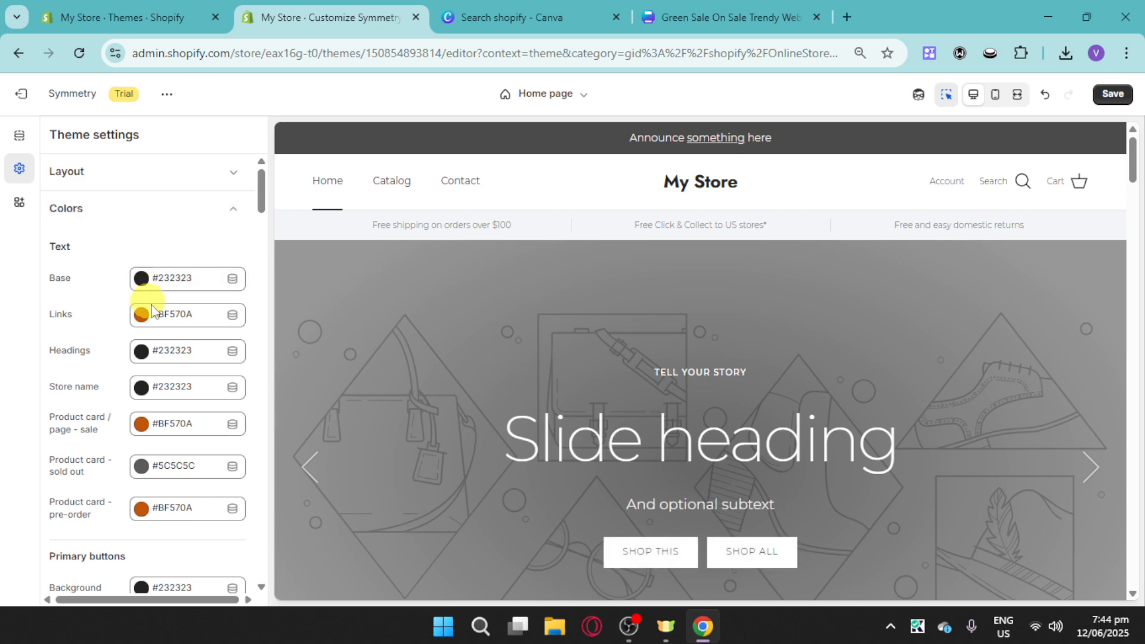
{"action": "scroll", "coordinate": [154, 465], "scroll_direction": "down", "scroll_amount": 5}
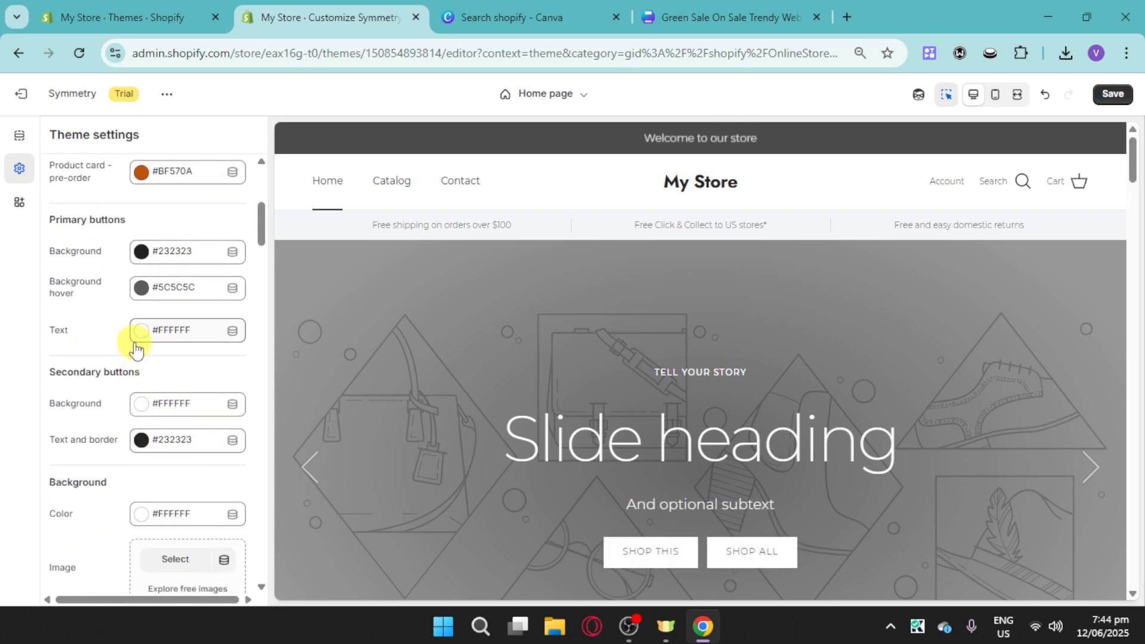
{"action": "left_click", "coordinate": [141, 406]}
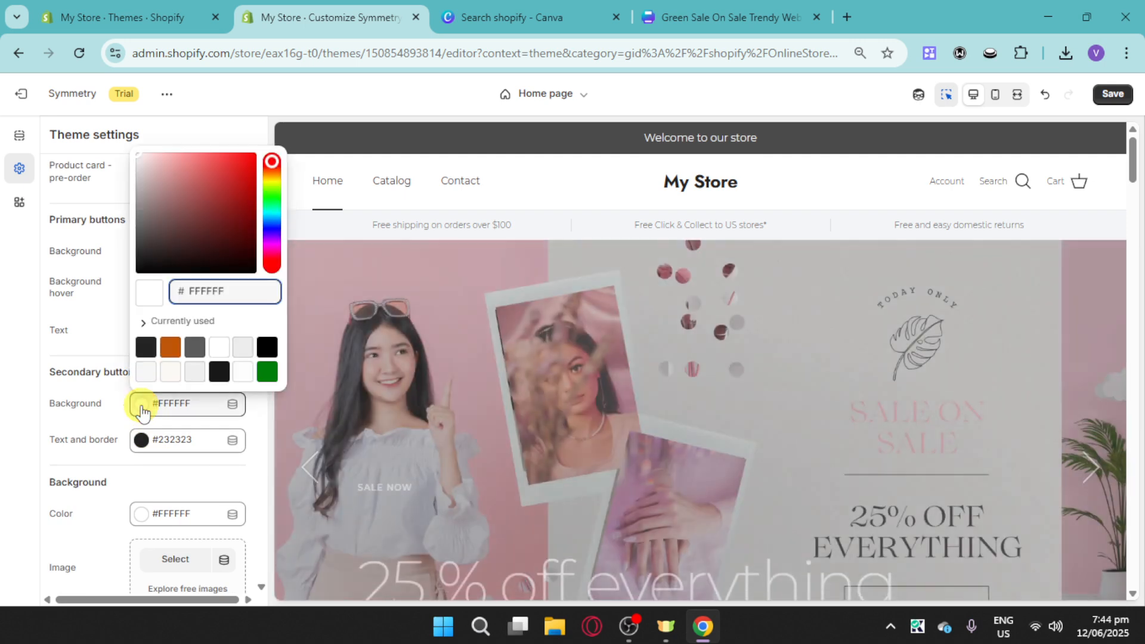
{"action": "left_click", "coordinate": [272, 245]}
{"action": "left_click_drag", "start_coordinate": [234, 181], "coordinate": [192, 153]}
{"action": "left_click_drag", "start_coordinate": [282, 252], "coordinate": [267, 164]}
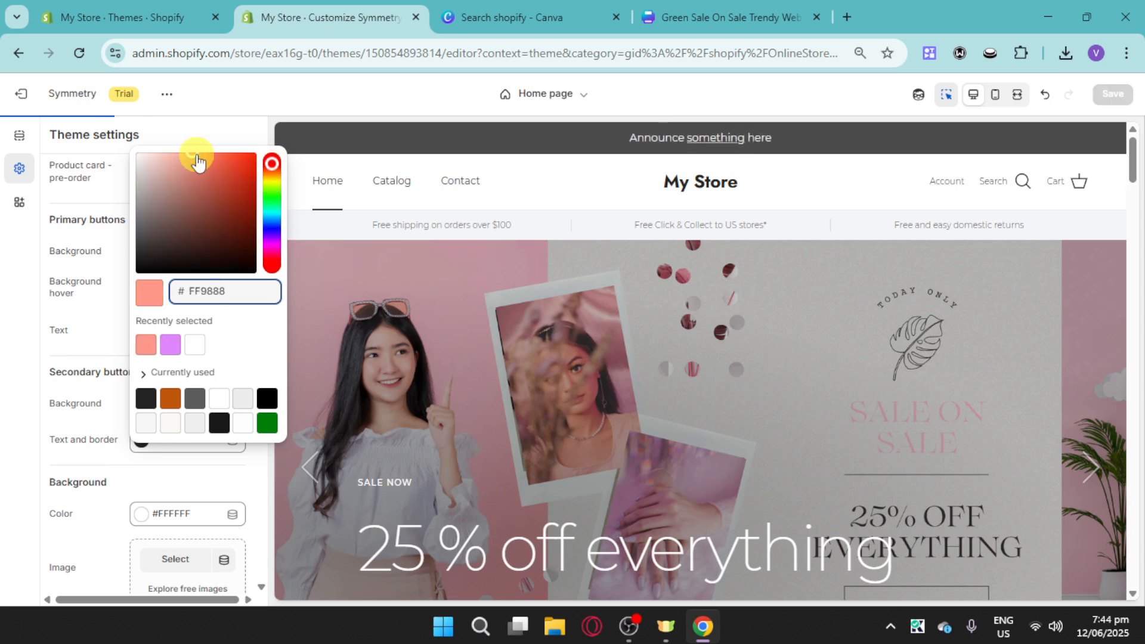
{"action": "left_click_drag", "start_coordinate": [194, 154], "coordinate": [166, 153]}
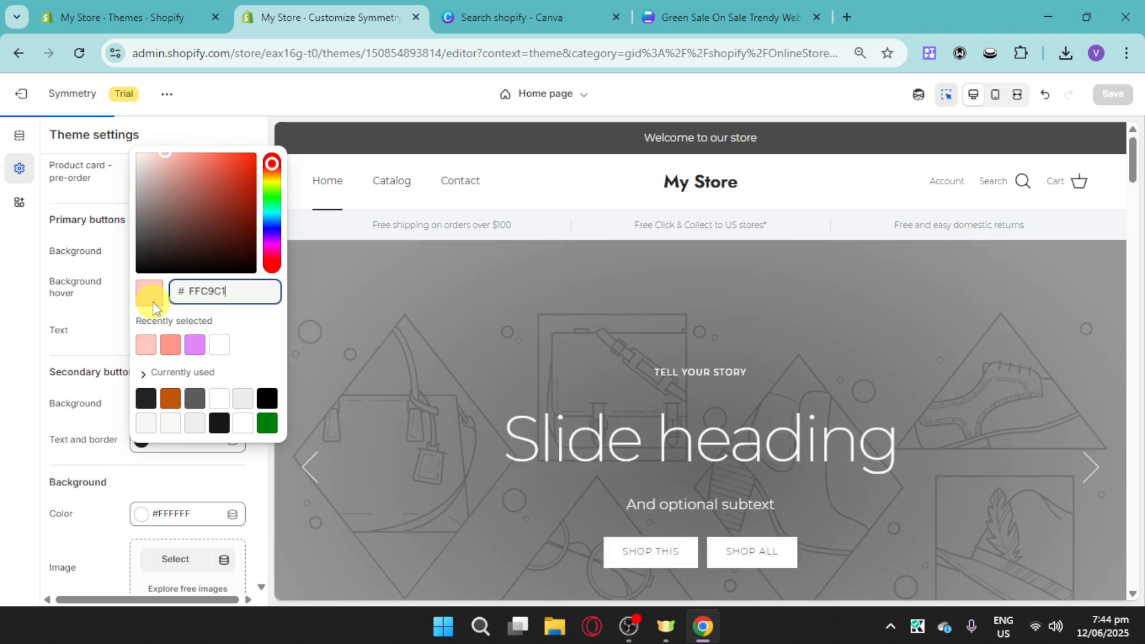
{"action": "left_click", "coordinate": [106, 352]}
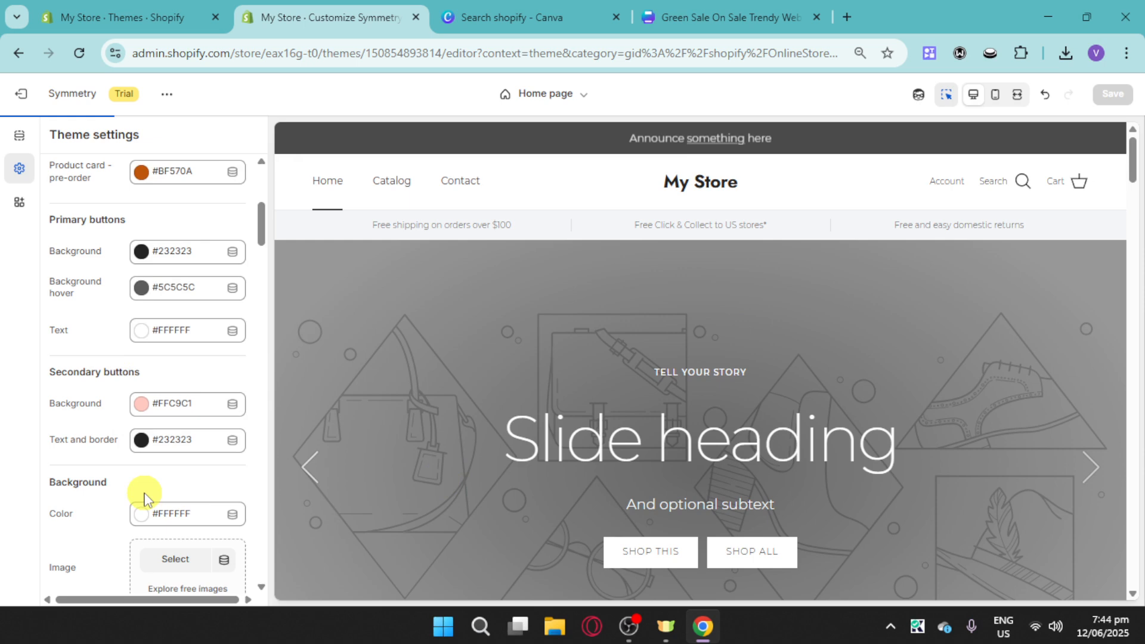
Step: Set the theme's page background color to the recently selected pink #FFC9C1 and close the color settings
{"action": "left_click", "coordinate": [143, 513]}
{"action": "left_click", "coordinate": [145, 403]}
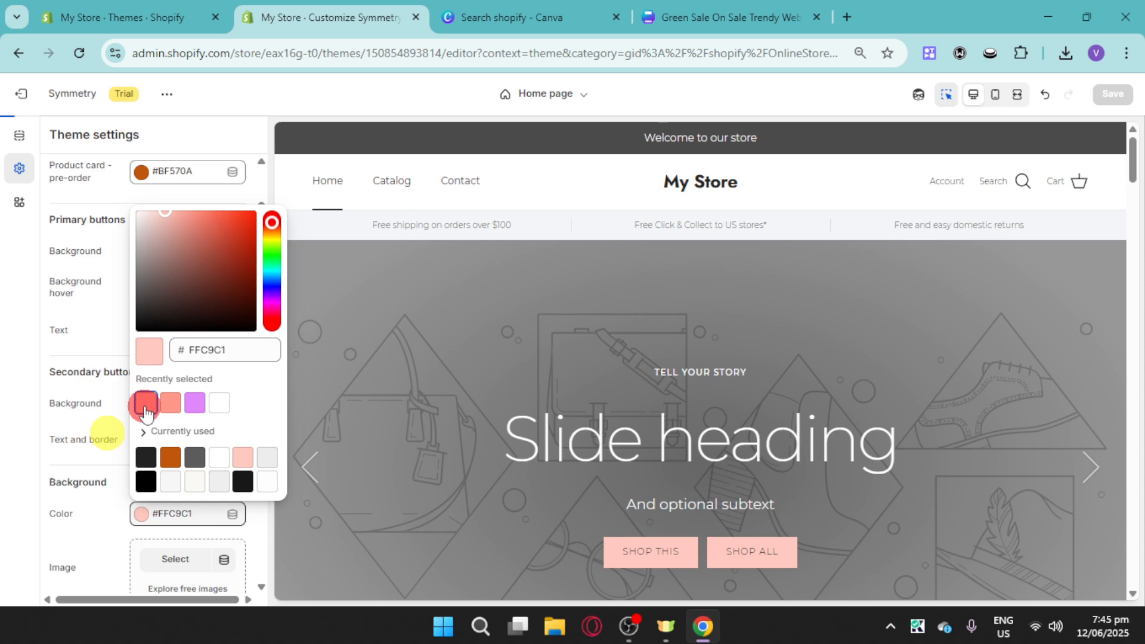
{"action": "scroll", "coordinate": [710, 462], "scroll_direction": "down", "scroll_amount": 5}
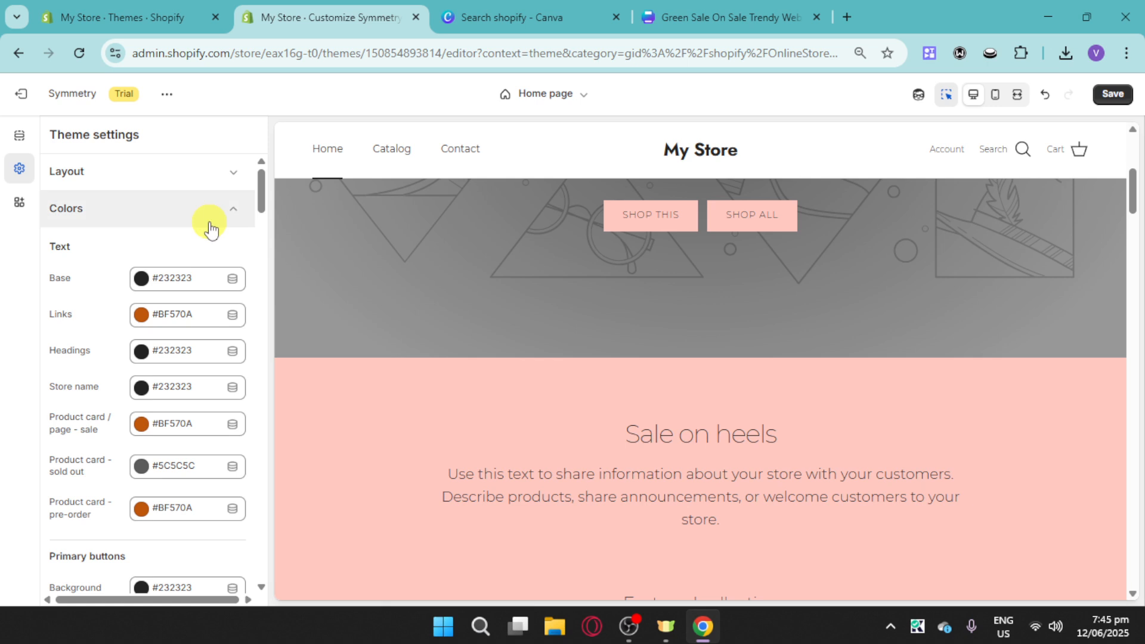
{"action": "left_click", "coordinate": [226, 218]}
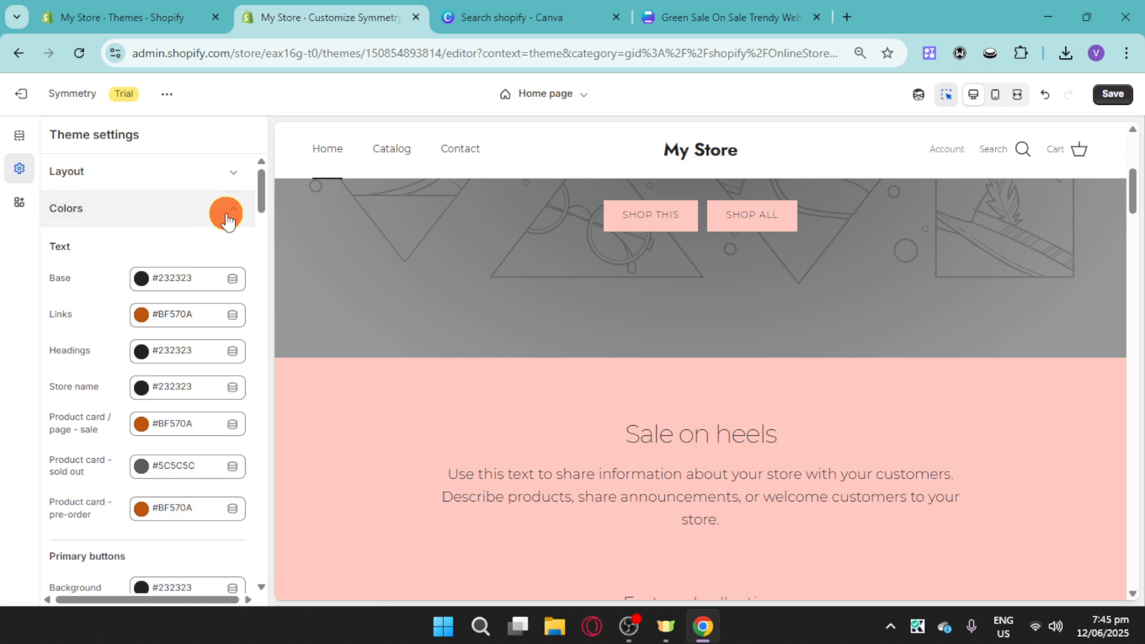
{"action": "left_click", "coordinate": [227, 218]}
Step: Set the swatches to display to "Theme" and close the Swatches settings
{"action": "left_click", "coordinate": [232, 325]}
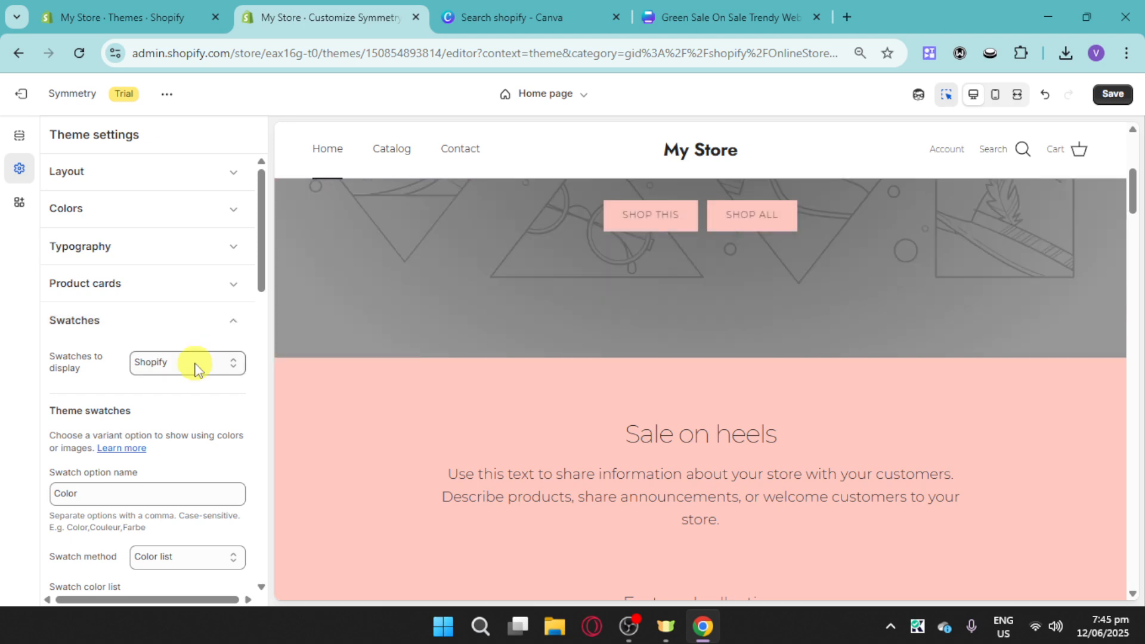
{"action": "left_click", "coordinate": [197, 365]}
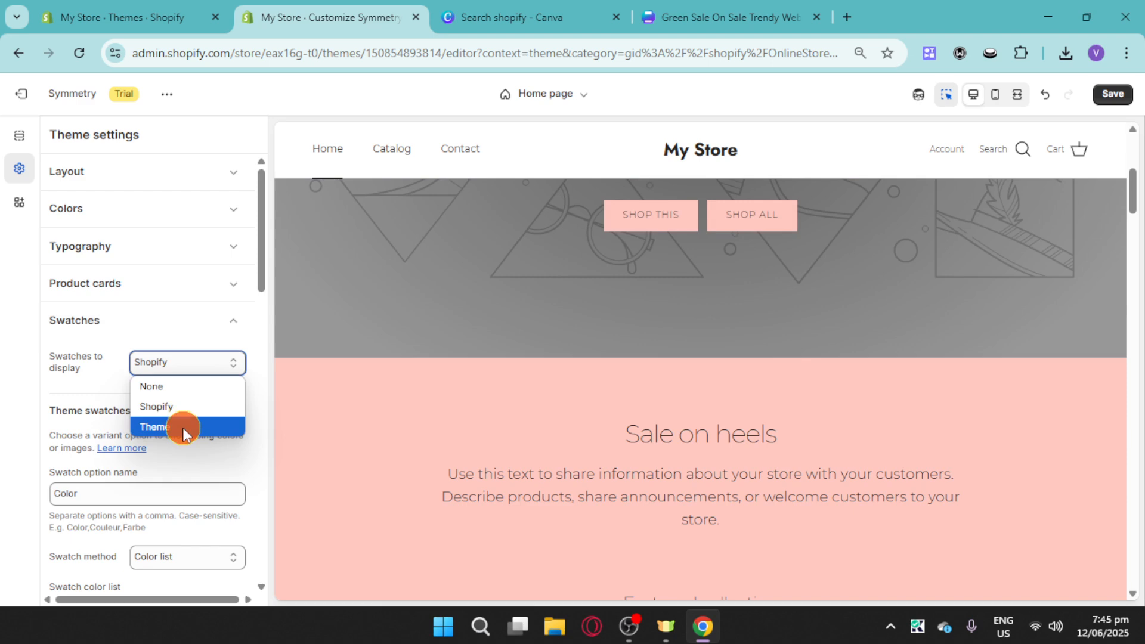
{"action": "left_click", "coordinate": [184, 428]}
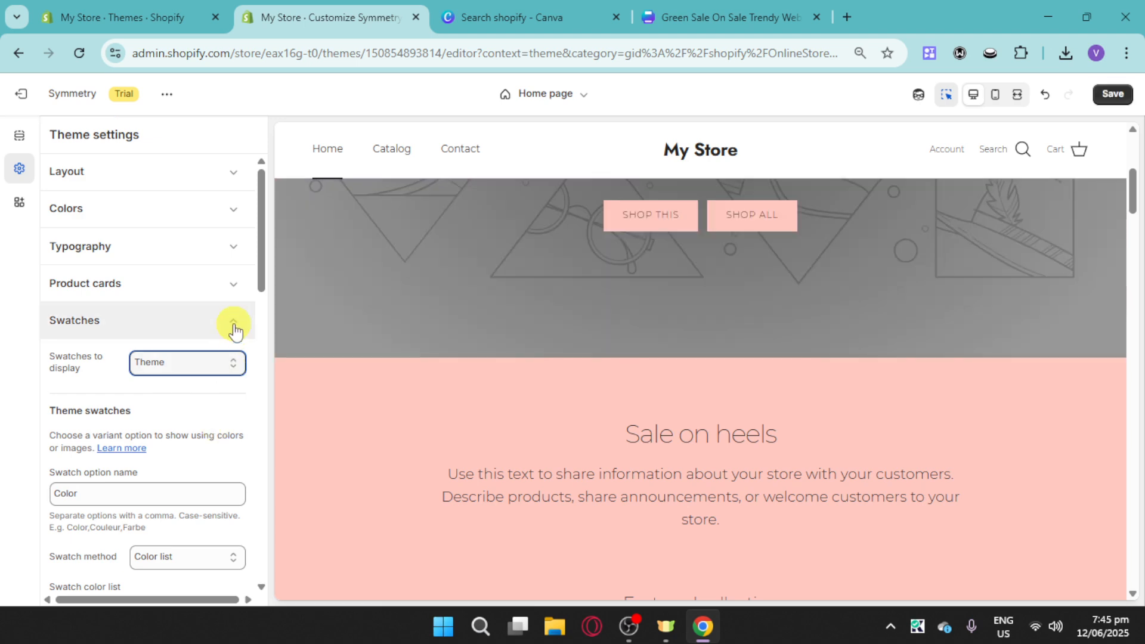
{"action": "left_click", "coordinate": [234, 328]}
Step: Review the theme's social media account fields and its animation options
{"action": "left_click", "coordinate": [207, 359]}
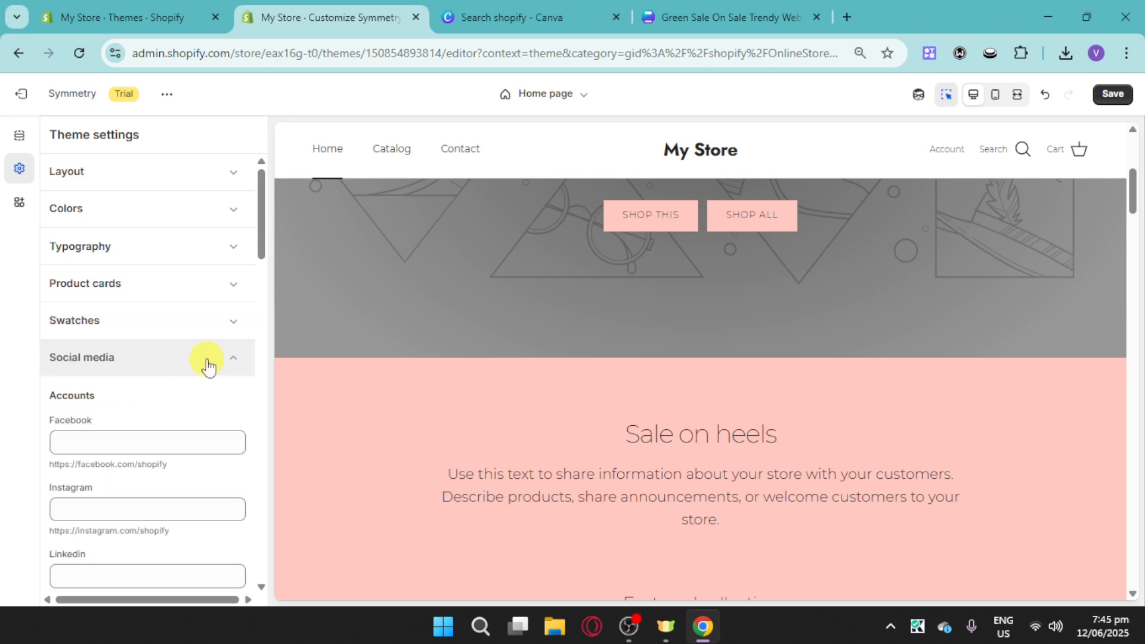
{"action": "scroll", "coordinate": [167, 370], "scroll_direction": "down", "scroll_amount": 1}
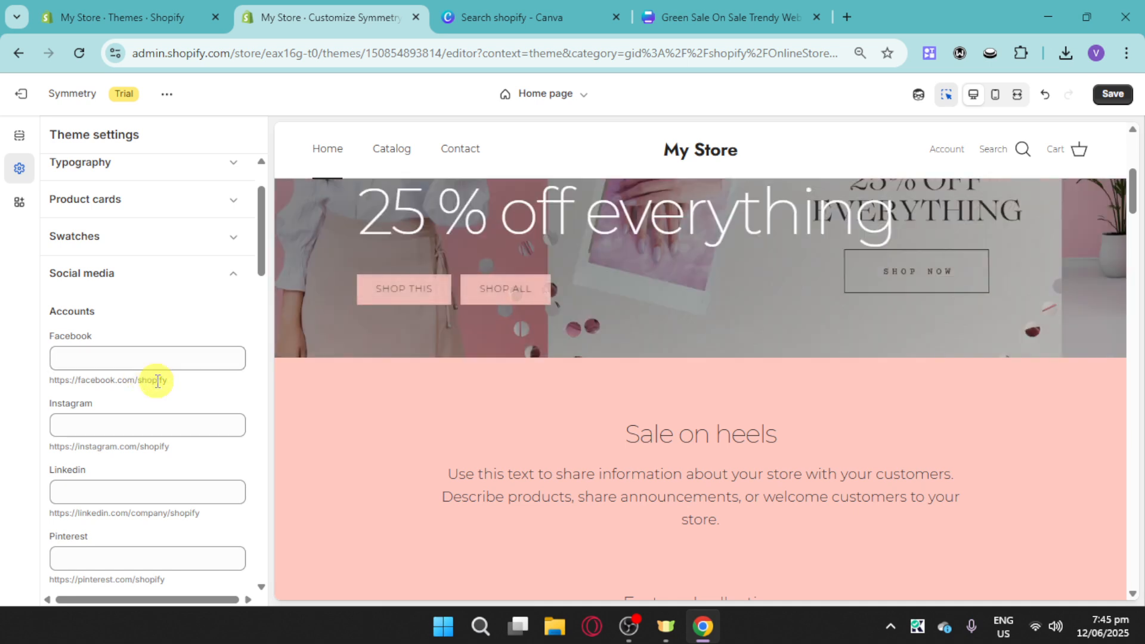
{"action": "left_click", "coordinate": [233, 285]}
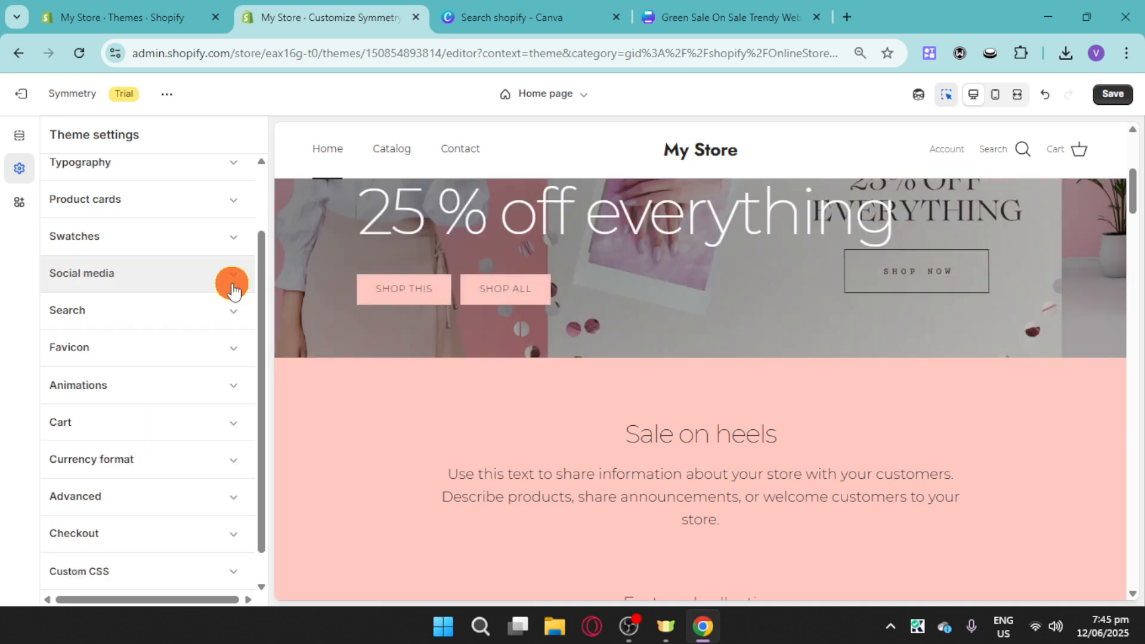
{"action": "left_click", "coordinate": [234, 388]}
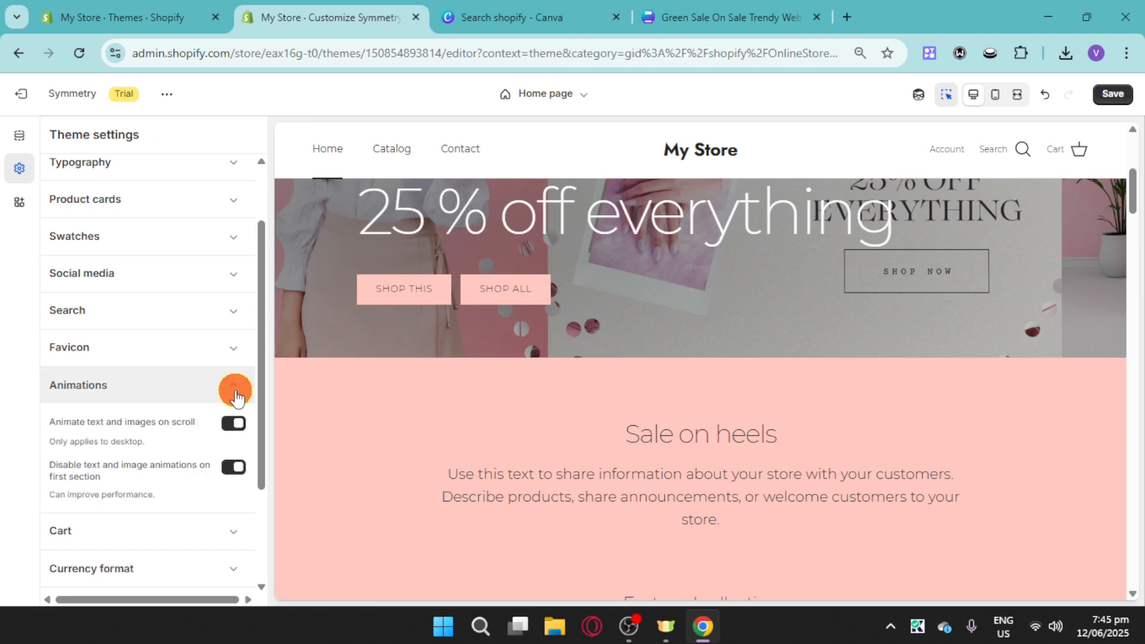
Step: Turn on the free shipping bar in the theme's Cart settings and check its amounts and bar colors
{"action": "left_click", "coordinate": [229, 525]}
{"action": "scroll", "coordinate": [221, 490], "scroll_direction": "down", "scroll_amount": 1}
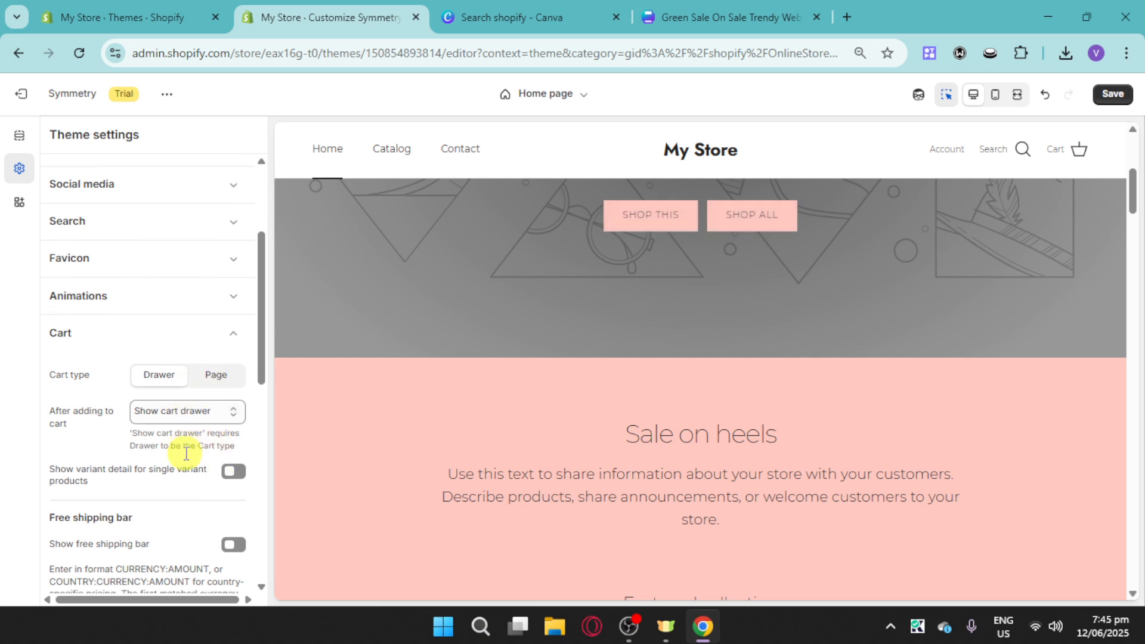
{"action": "scroll", "coordinate": [179, 450], "scroll_direction": "down", "scroll_amount": 3}
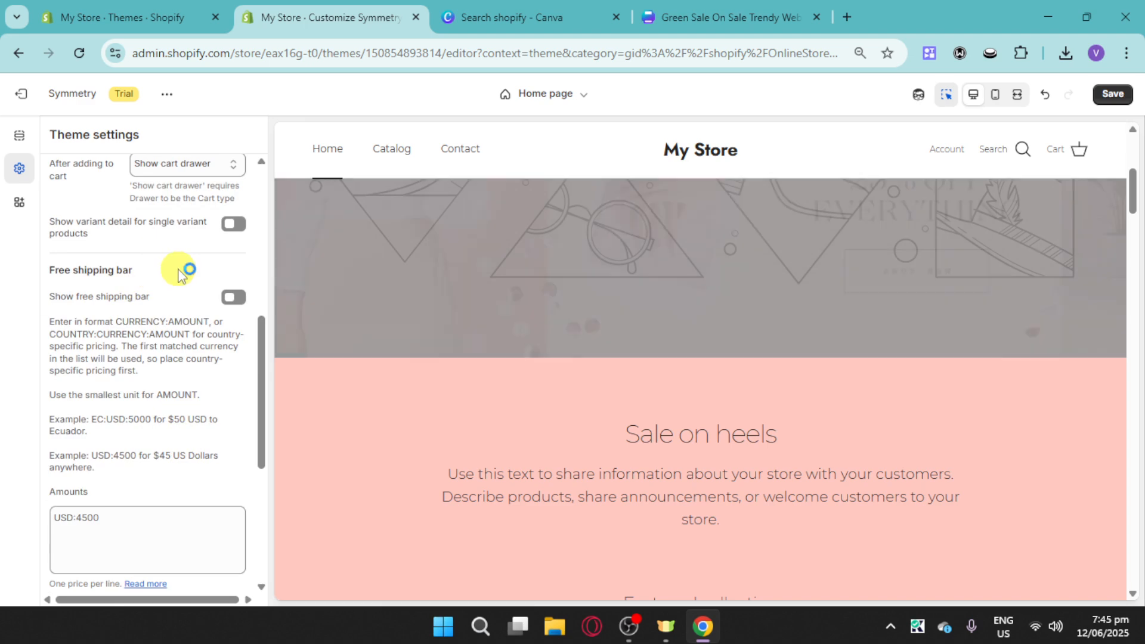
{"action": "left_click", "coordinate": [232, 306]}
{"action": "scroll", "coordinate": [195, 392], "scroll_direction": "down", "scroll_amount": 3}
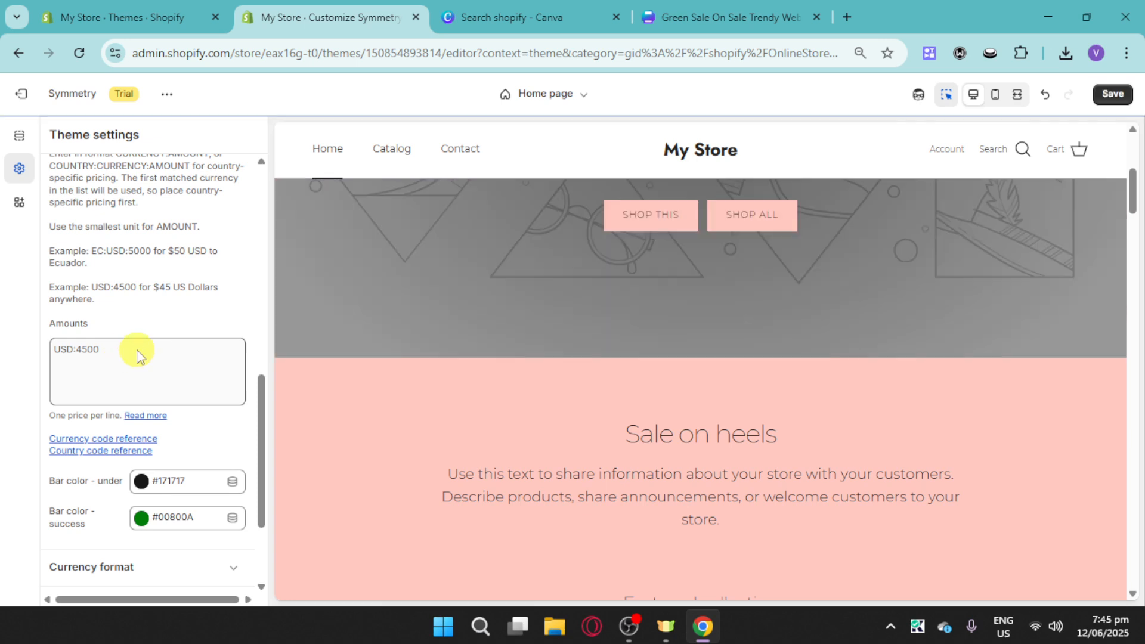
{"action": "left_click", "coordinate": [123, 355]}
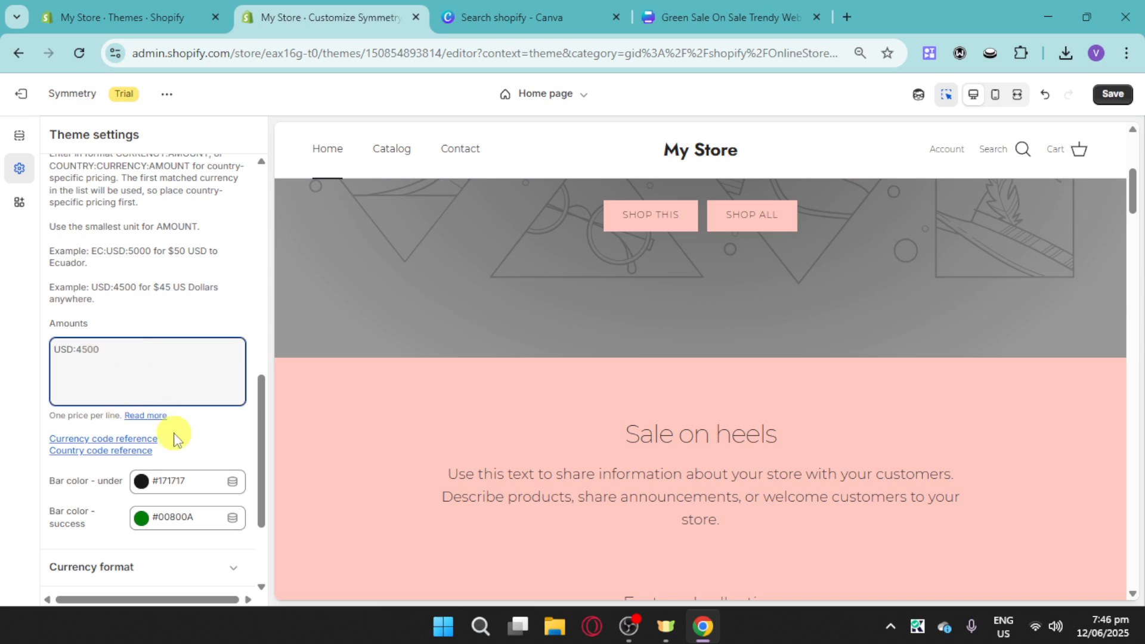
{"action": "scroll", "coordinate": [174, 432], "scroll_direction": "down", "scroll_amount": 1}
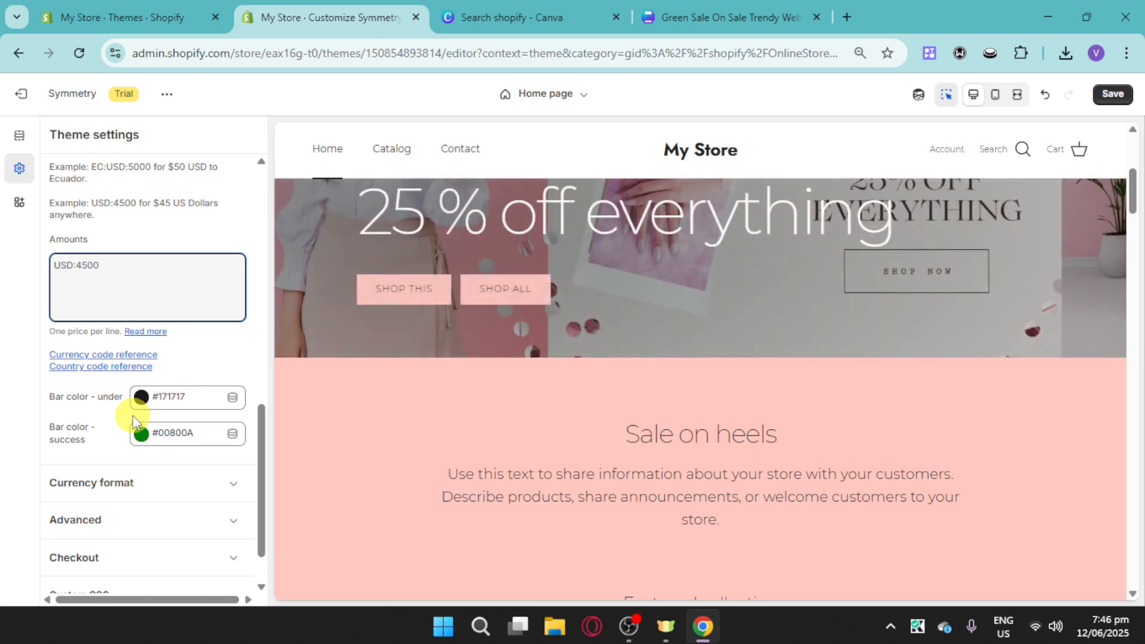
{"action": "scroll", "coordinate": [134, 421], "scroll_direction": "down", "scroll_amount": 1}
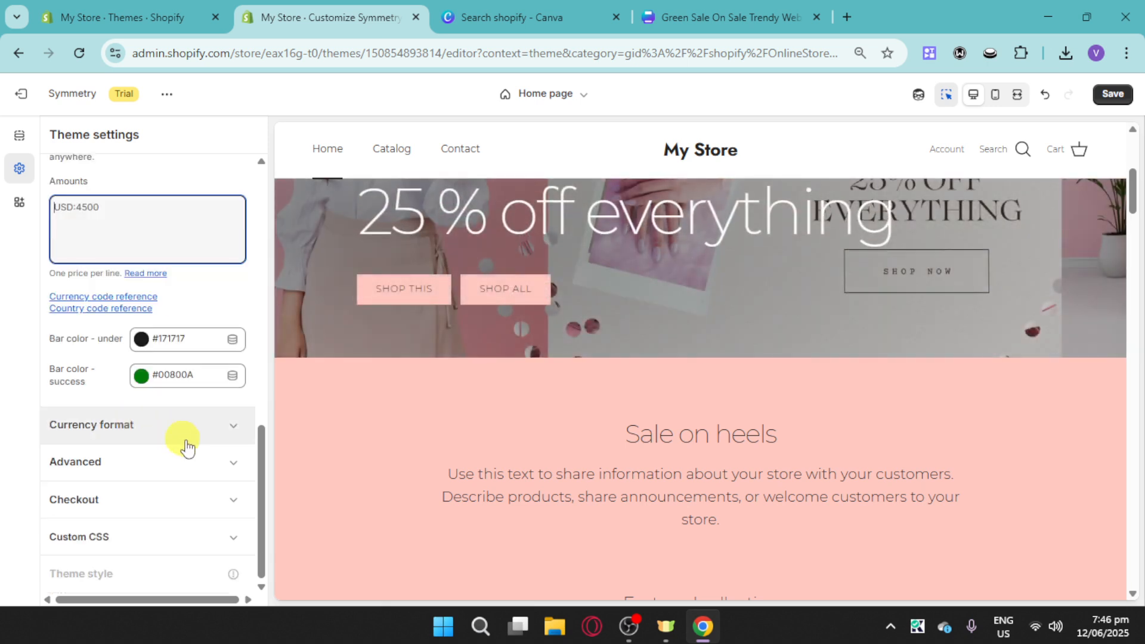
Step: Check the Advanced theme settings and save the theme changes
{"action": "left_click", "coordinate": [225, 474]}
{"action": "scroll", "coordinate": [225, 472], "scroll_direction": "down", "scroll_amount": 1}
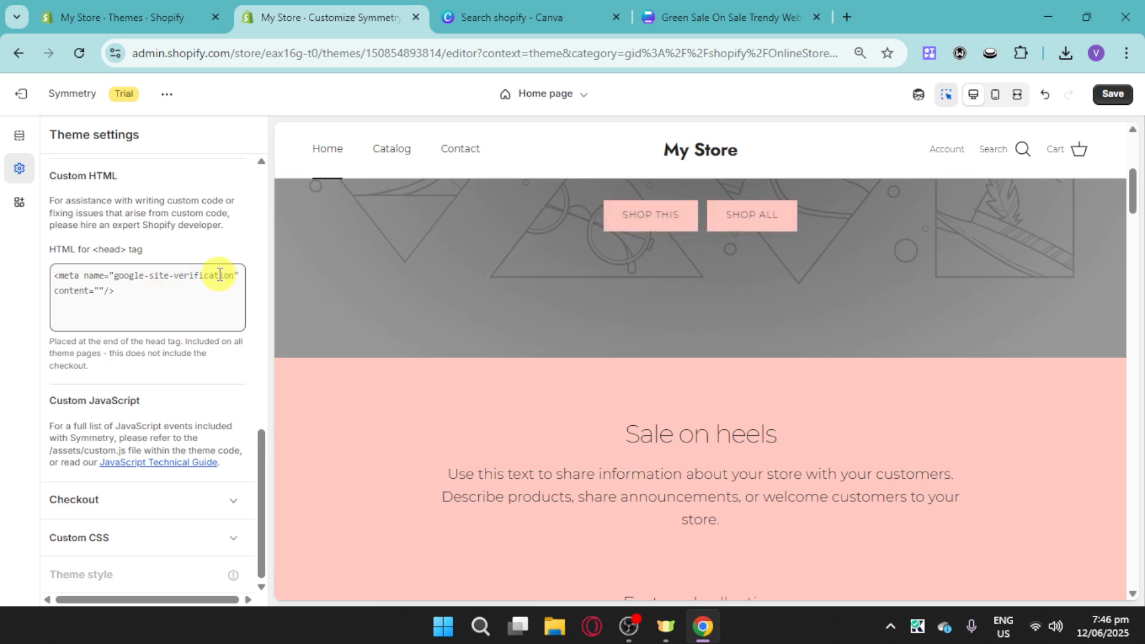
{"action": "left_click", "coordinate": [1112, 96]}
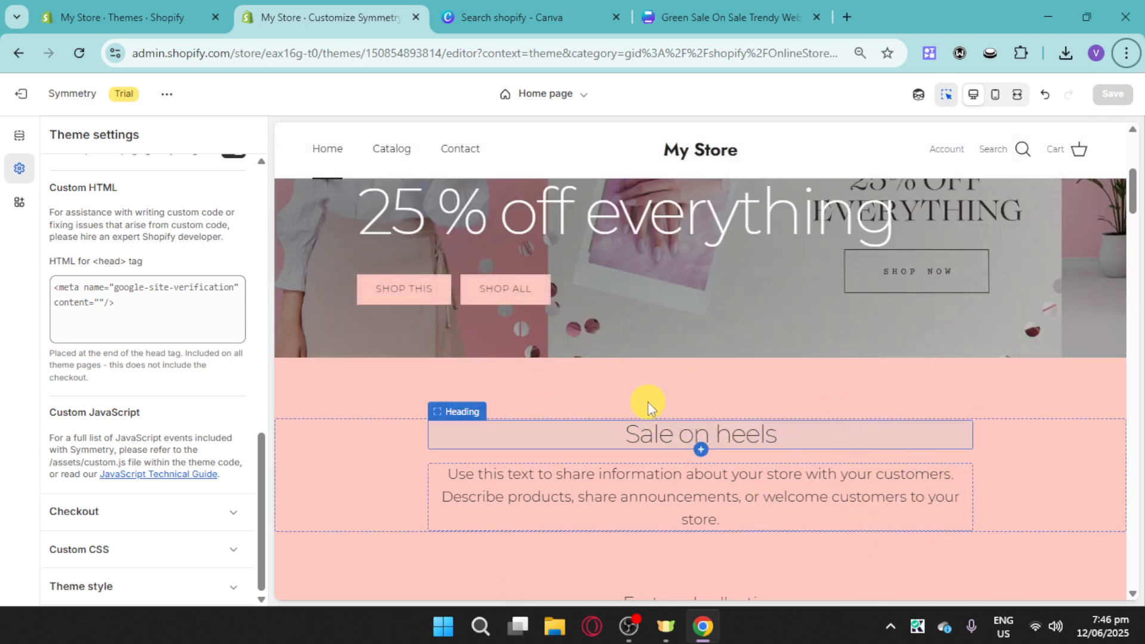
{"action": "scroll", "coordinate": [853, 410], "scroll_direction": "up", "scroll_amount": 5}
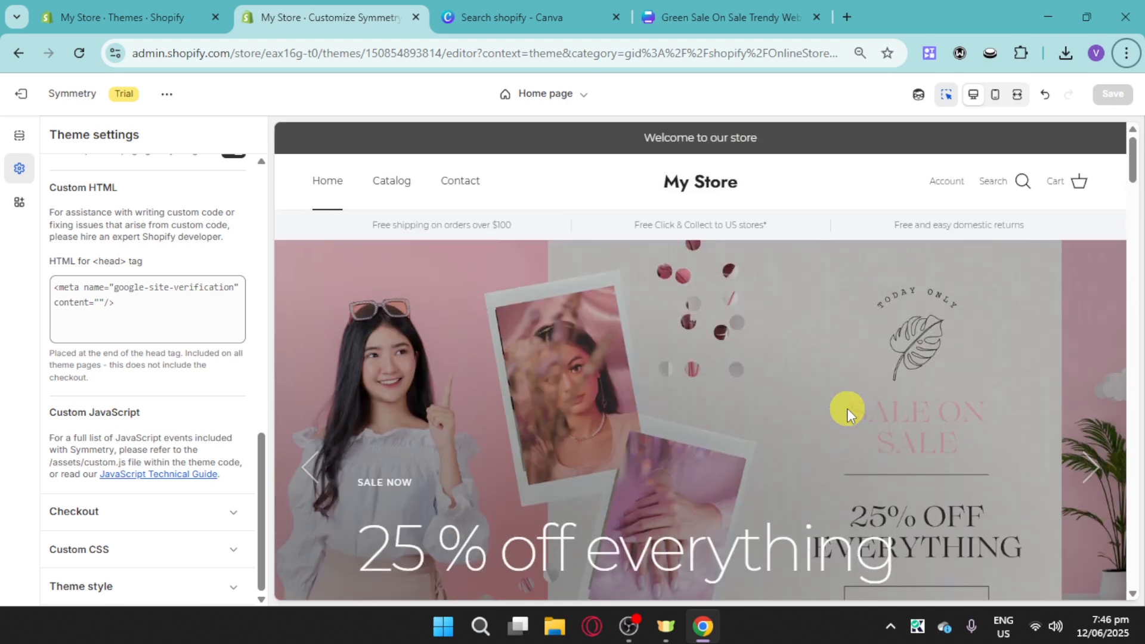
Step: Return to the Shopify admin, open the store's Domains settings and choose to connect an existing domain
{"action": "left_click", "coordinate": [127, 9]}
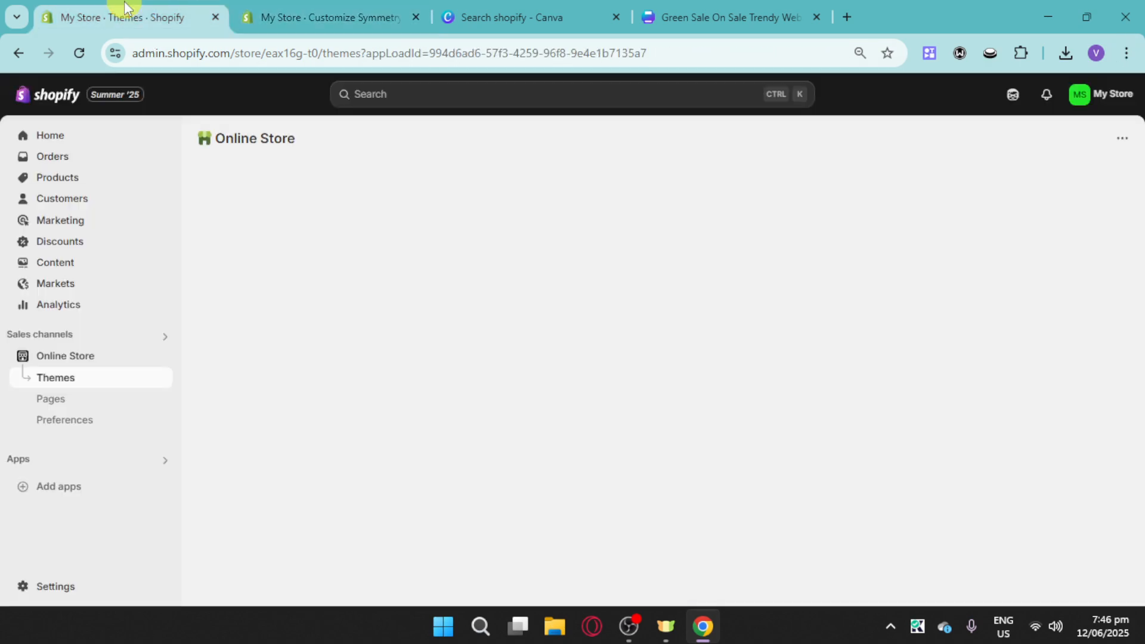
{"action": "left_click", "coordinate": [55, 599]}
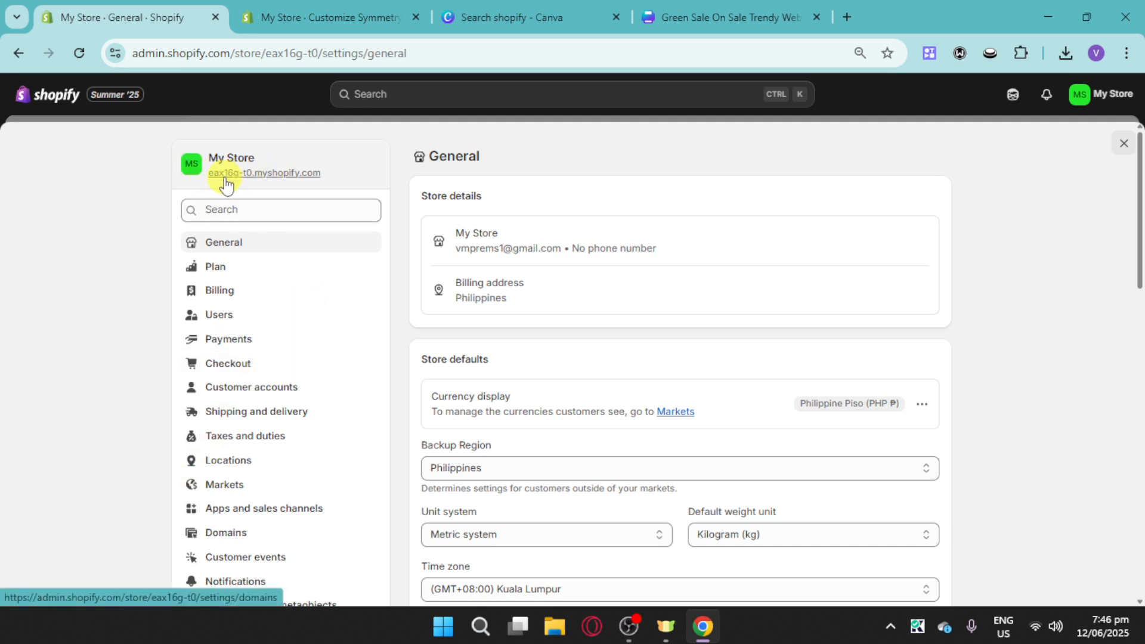
{"action": "left_click", "coordinate": [253, 542]}
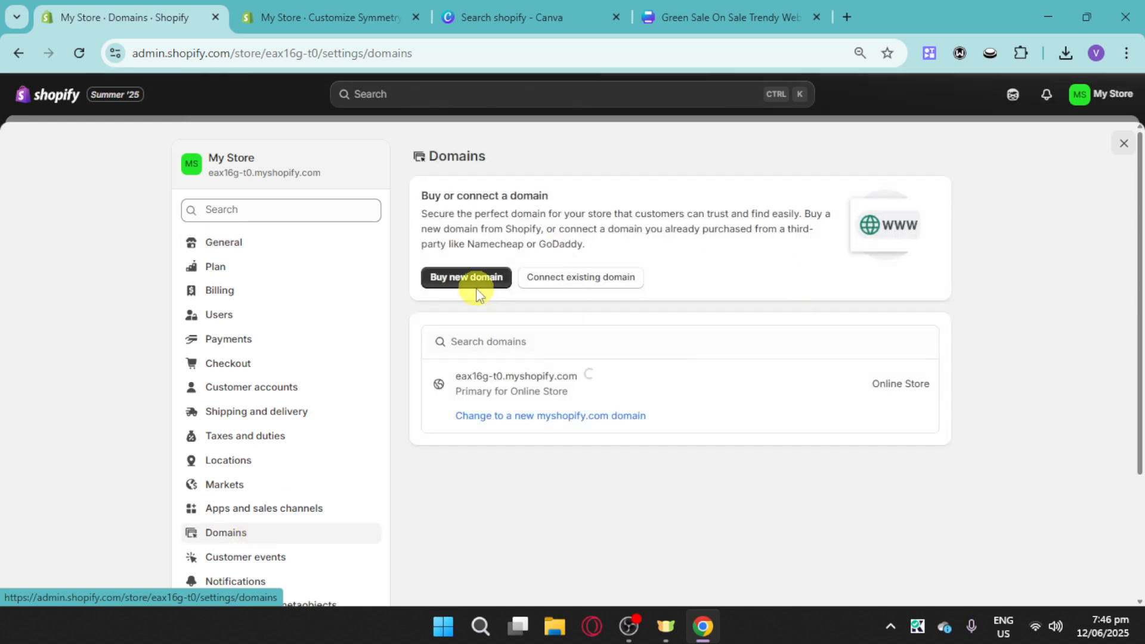
{"action": "left_click", "coordinate": [614, 278]}
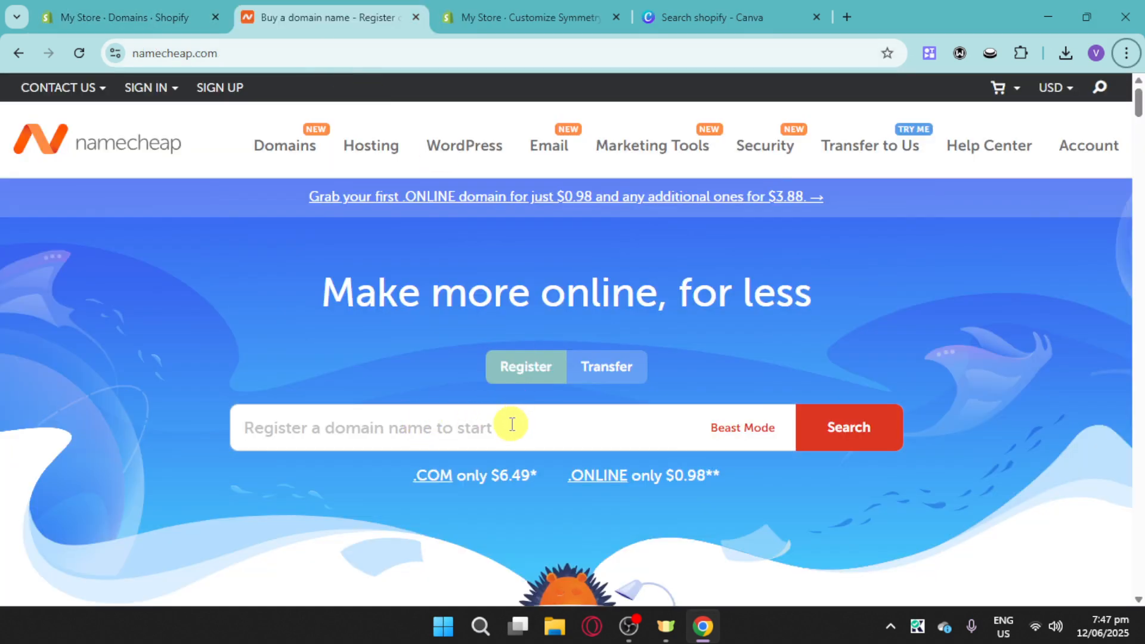
Step: Search Namecheap for the domain name tiarasym
{"action": "left_click", "coordinate": [294, 432]}
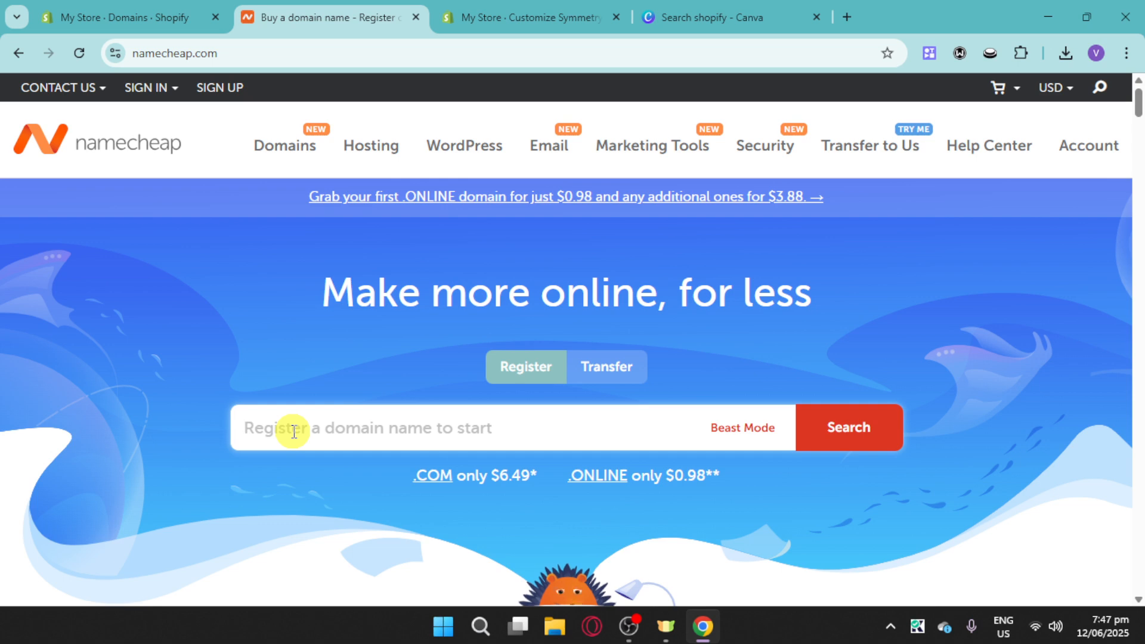
{"action": "type", "text": "tiara"}
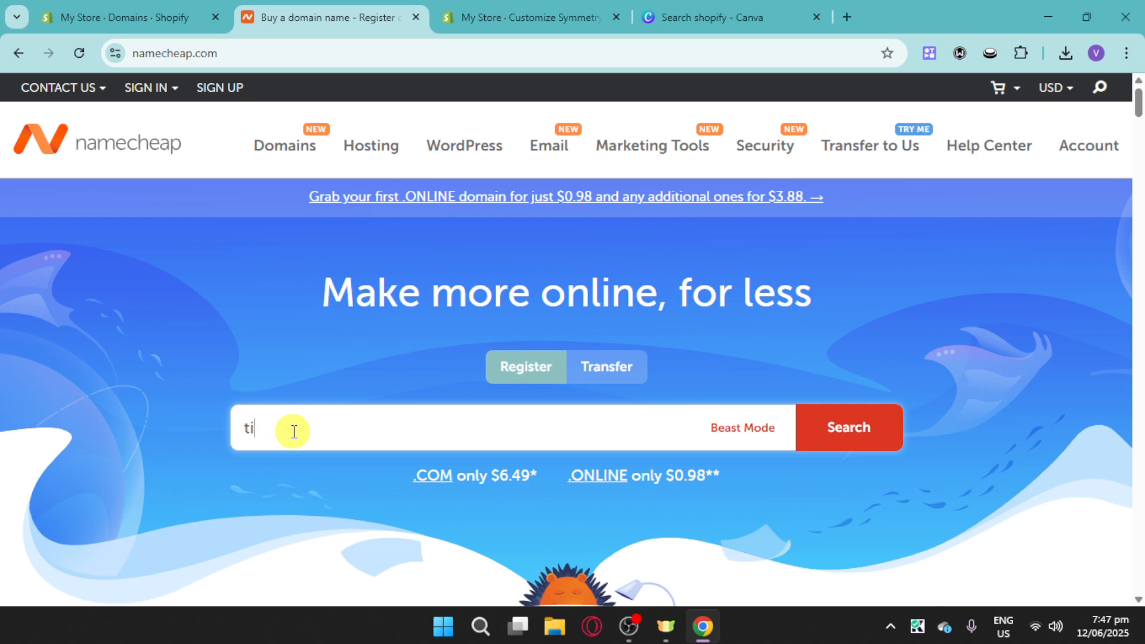
{"action": "type", "text": "sym"}
{"action": "left_click", "coordinate": [868, 445]}
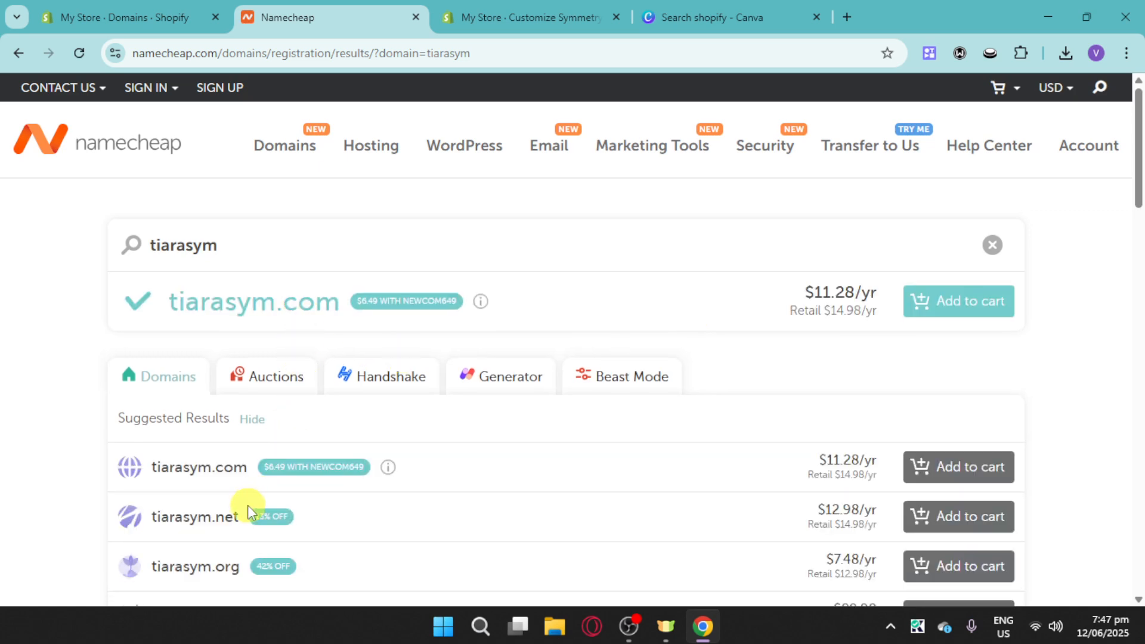
Step: Look through the suggested domain extensions and their prices, and add tiarasym.com to the cart
{"action": "scroll", "coordinate": [467, 486], "scroll_direction": "down", "scroll_amount": 4}
{"action": "scroll", "coordinate": [472, 493], "scroll_direction": "down", "scroll_amount": 3}
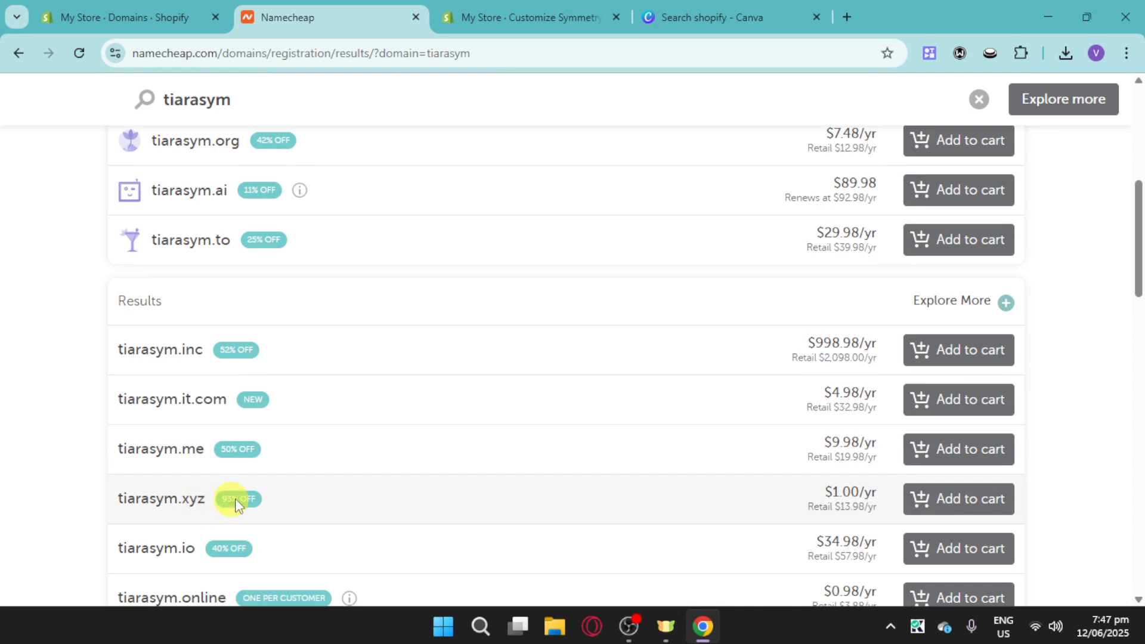
{"action": "scroll", "coordinate": [435, 473], "scroll_direction": "up", "scroll_amount": 4}
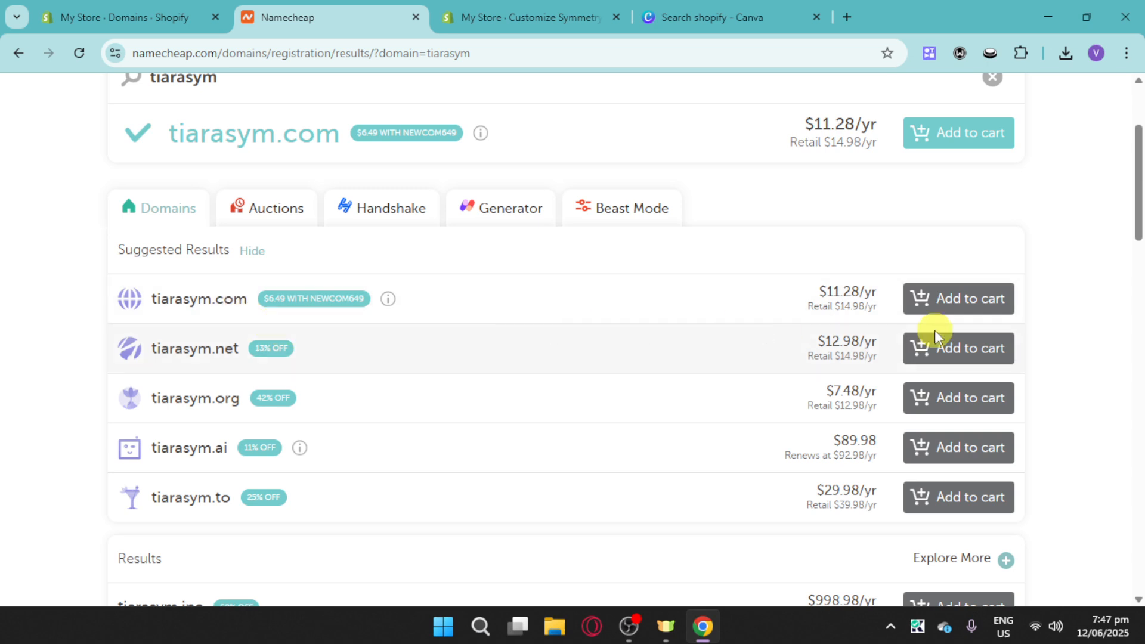
{"action": "left_click", "coordinate": [950, 132]}
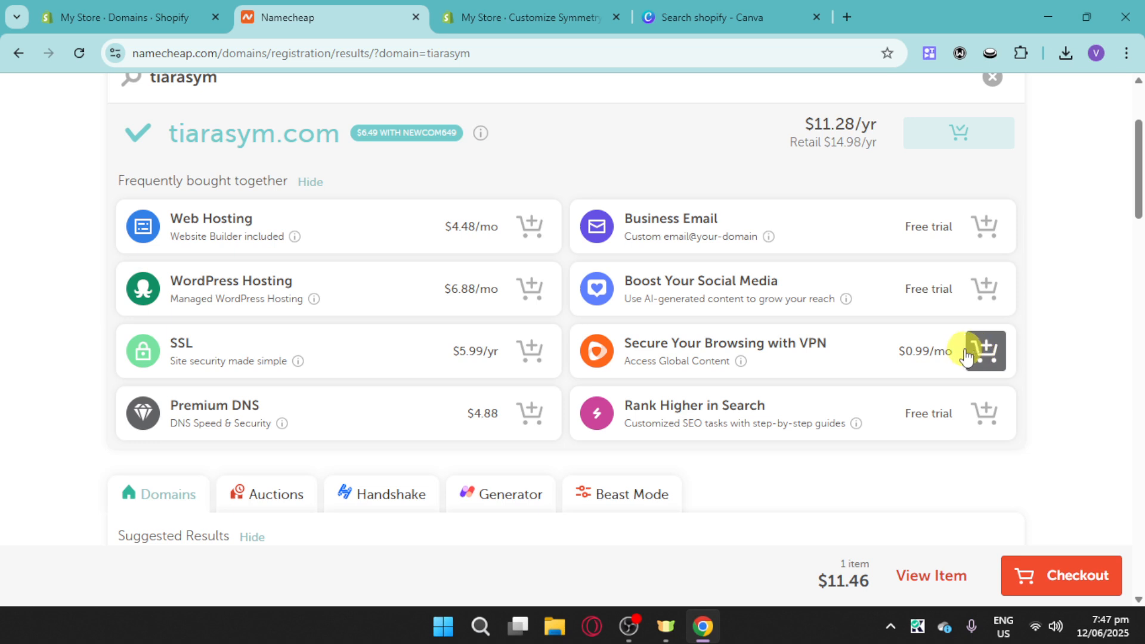
Step: Switch to the Shopify admin, enter tiarasym.com as the existing domain, and close the dialog and the settings without connecting it
{"action": "left_click", "coordinate": [131, 12]}
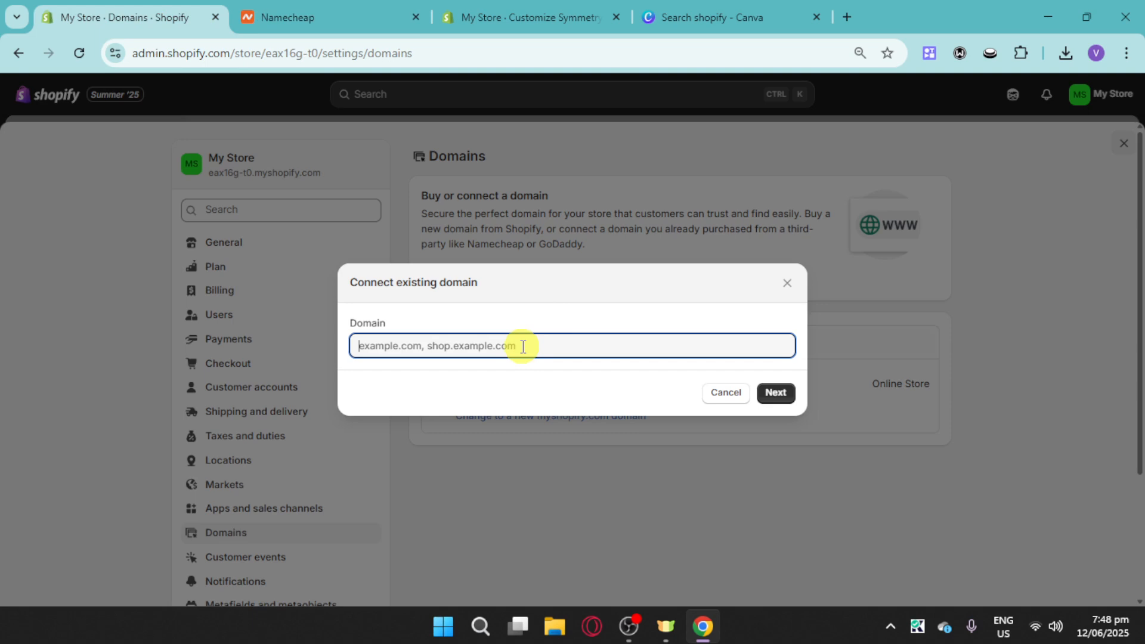
{"action": "type", "text": "tiara"}
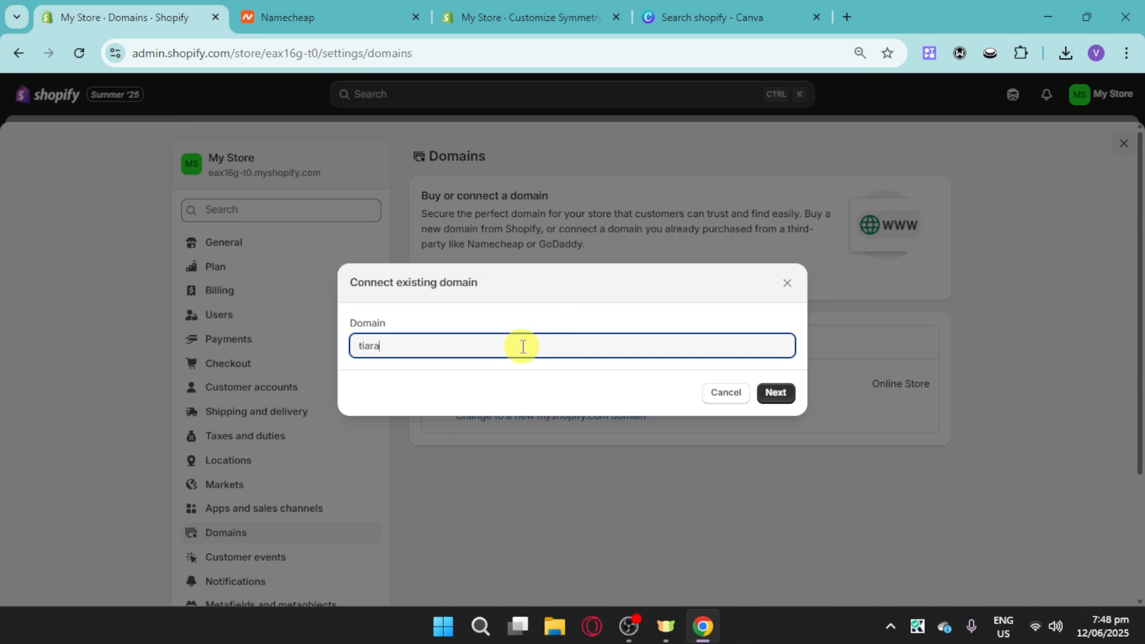
{"action": "type", "text": "sym.com"}
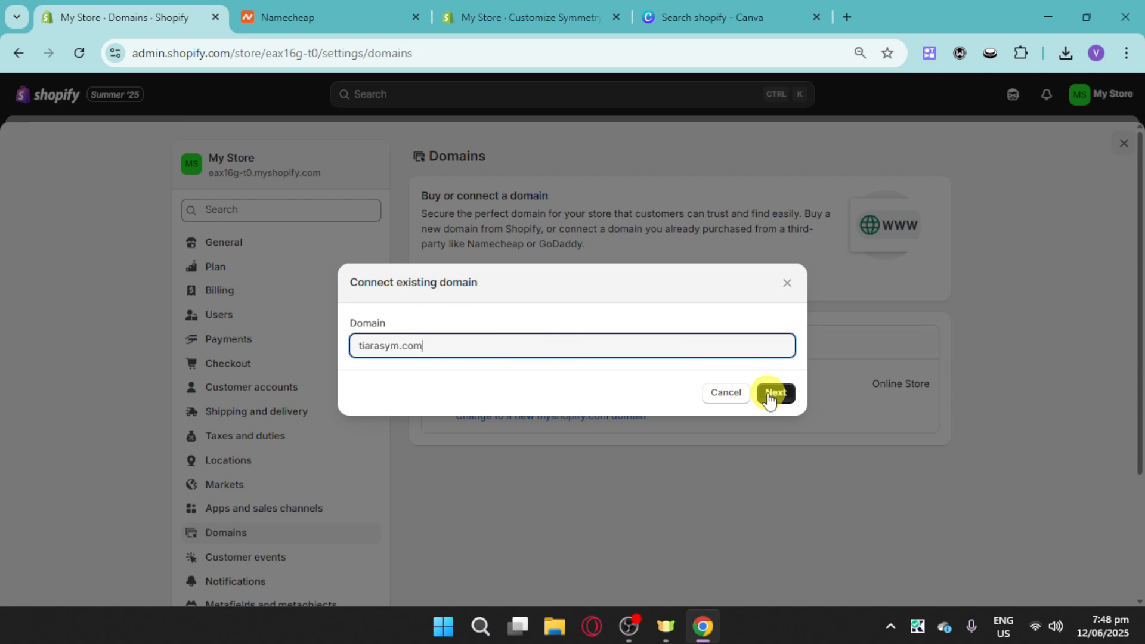
{"action": "left_click", "coordinate": [789, 286]}
{"action": "left_click", "coordinate": [1124, 143]}
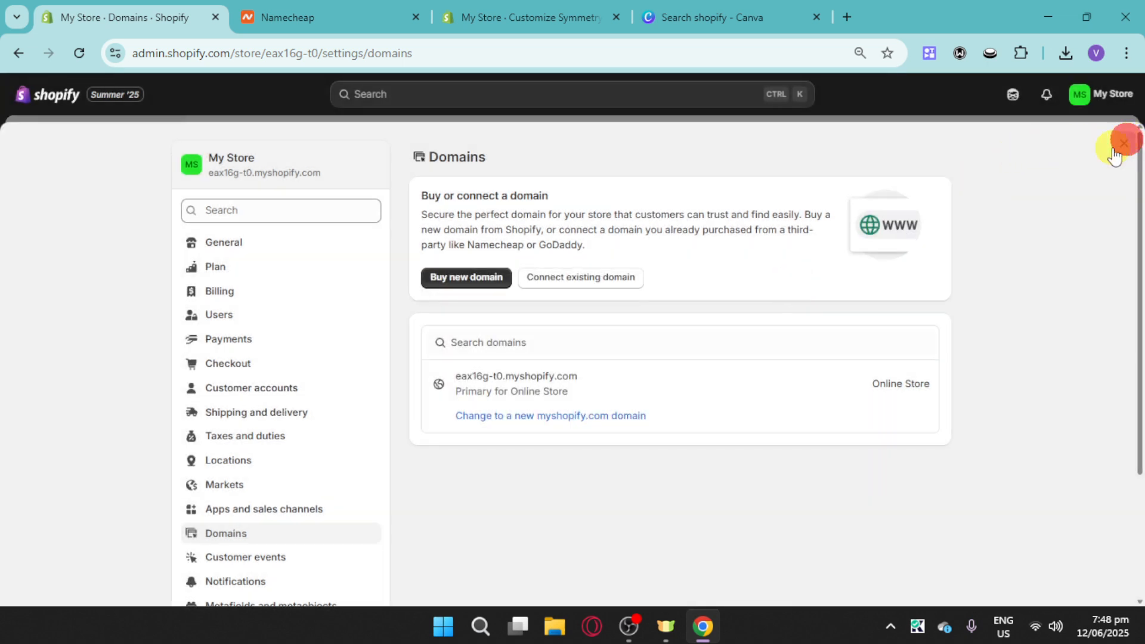